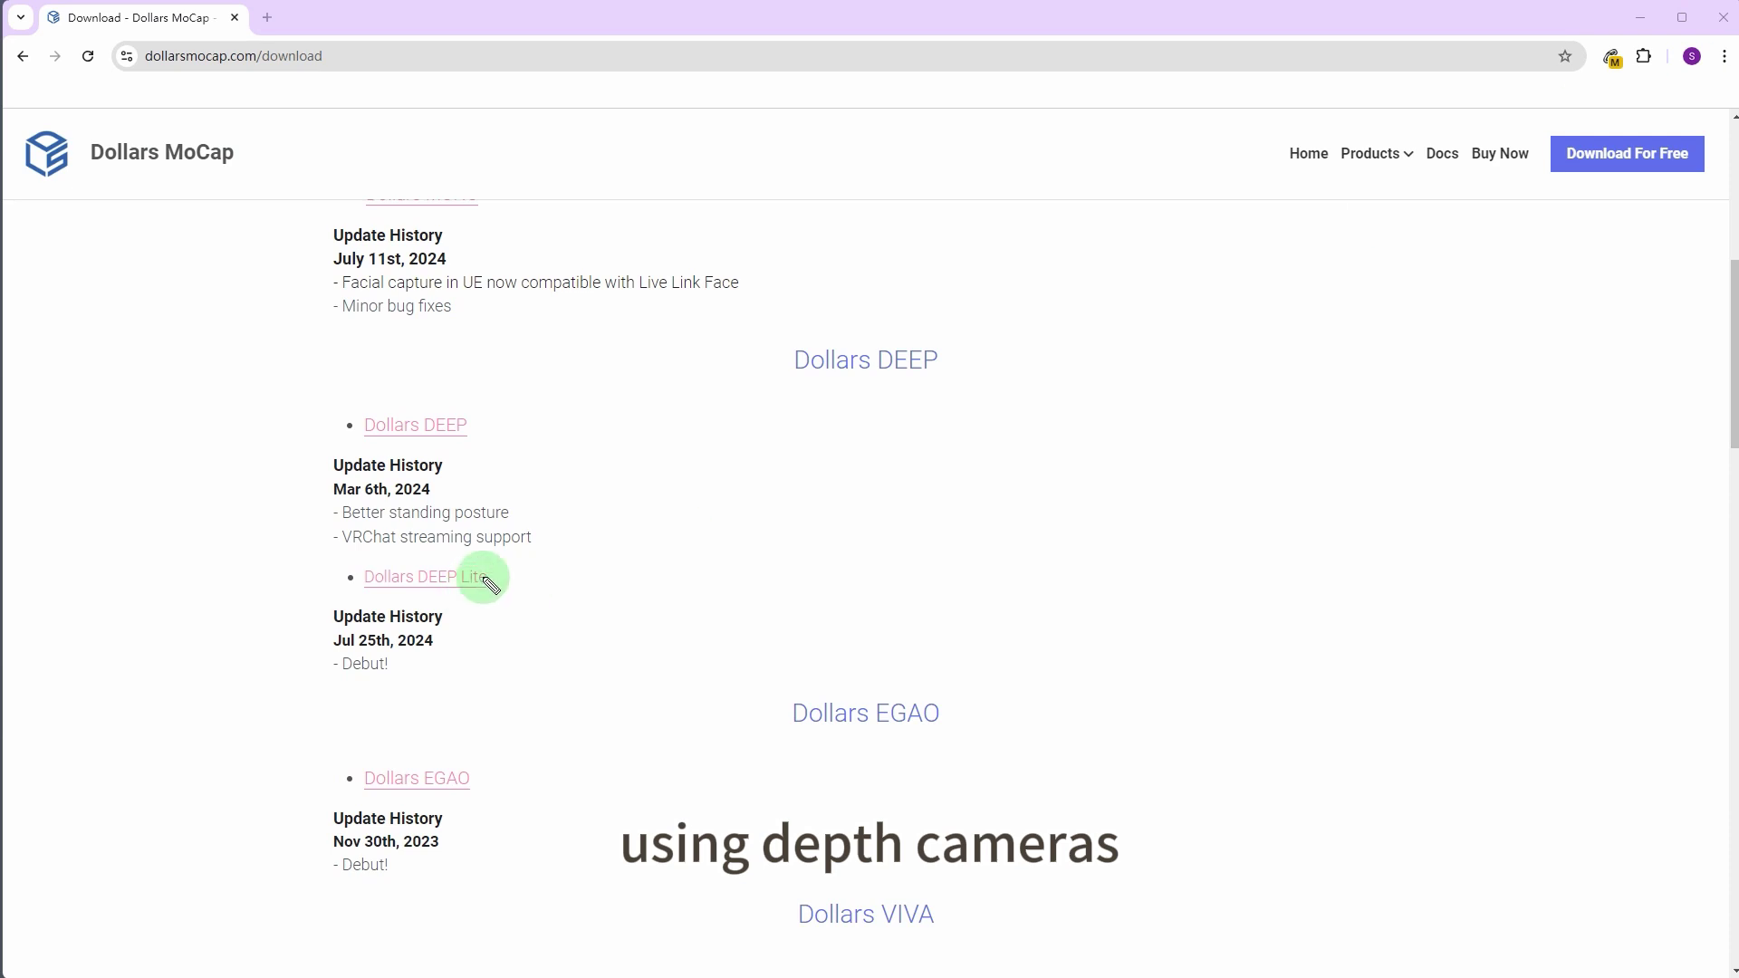
# - Find the Dollars DEEP Lite download and open its 'Installation and Switching Runtime Libraries' docs page
pyautogui.moveTo(508, 547)
pyautogui.mouseDown()
pyautogui.moveTo(419, 668)
pyautogui.moveTo(548, 555)
pyautogui.mouseUp()
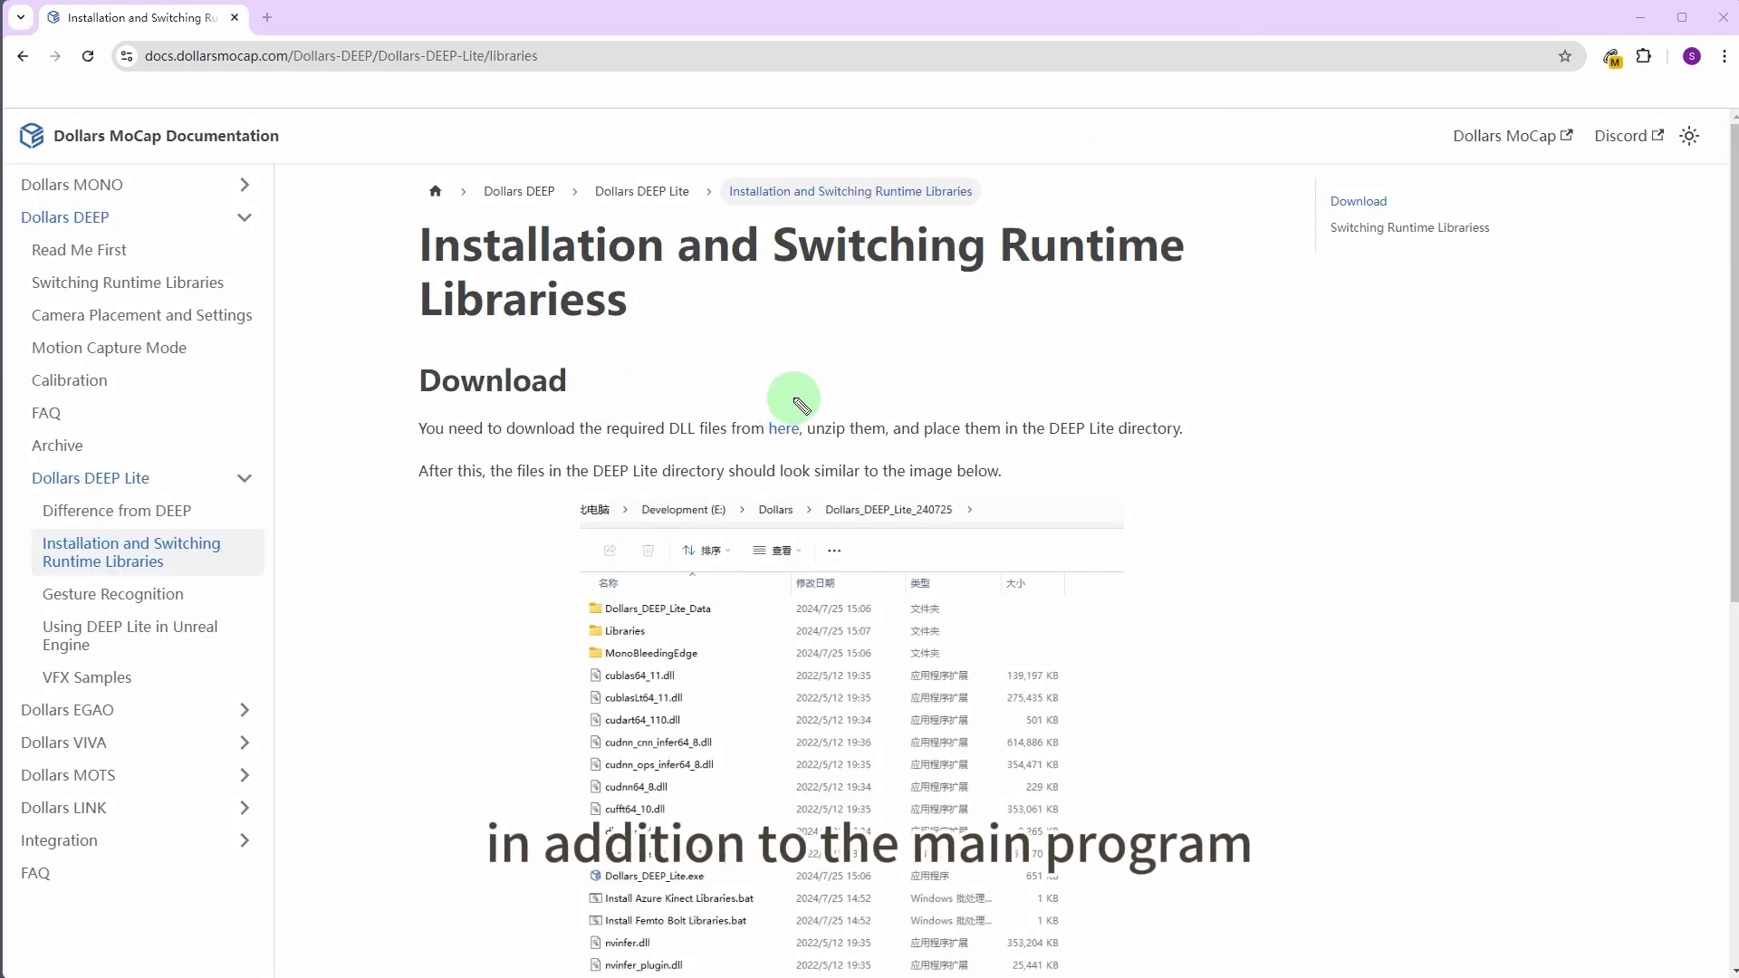
pyautogui.moveTo(801, 405); pyautogui.dragTo(809, 401)
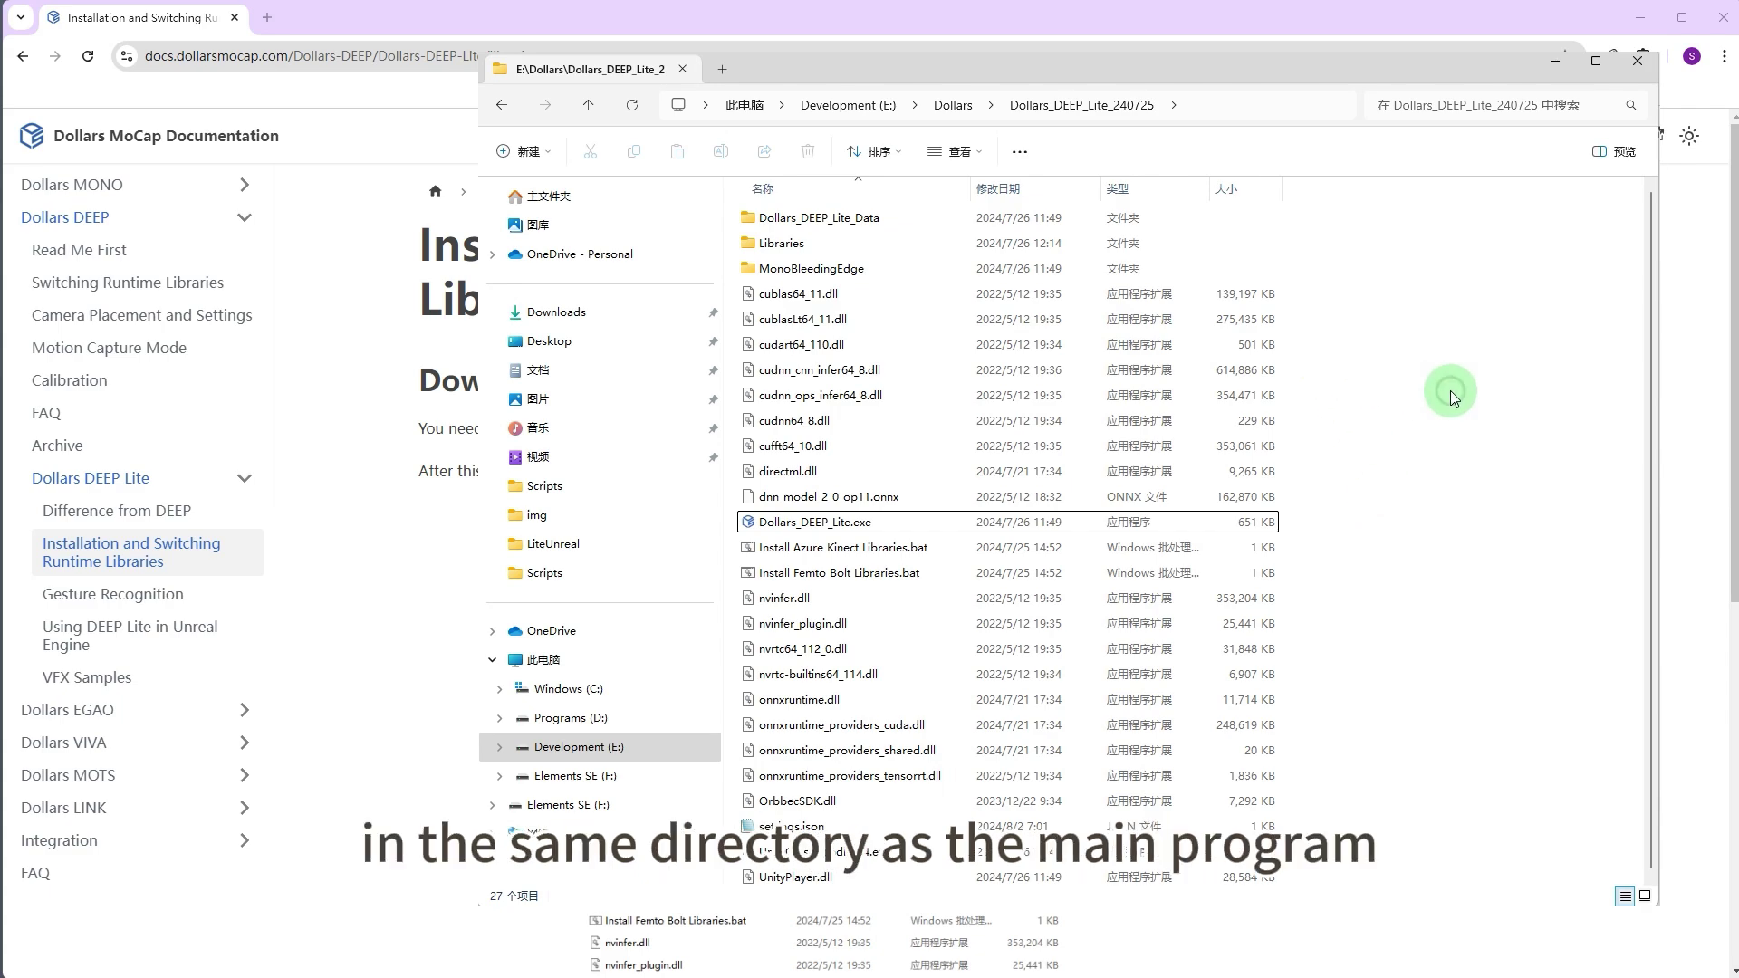
# - Launch Dollars_DEEP_Lite.exe from the Dollars_DEEP_Lite_240725 folder
pyautogui.doubleClick(897, 522)
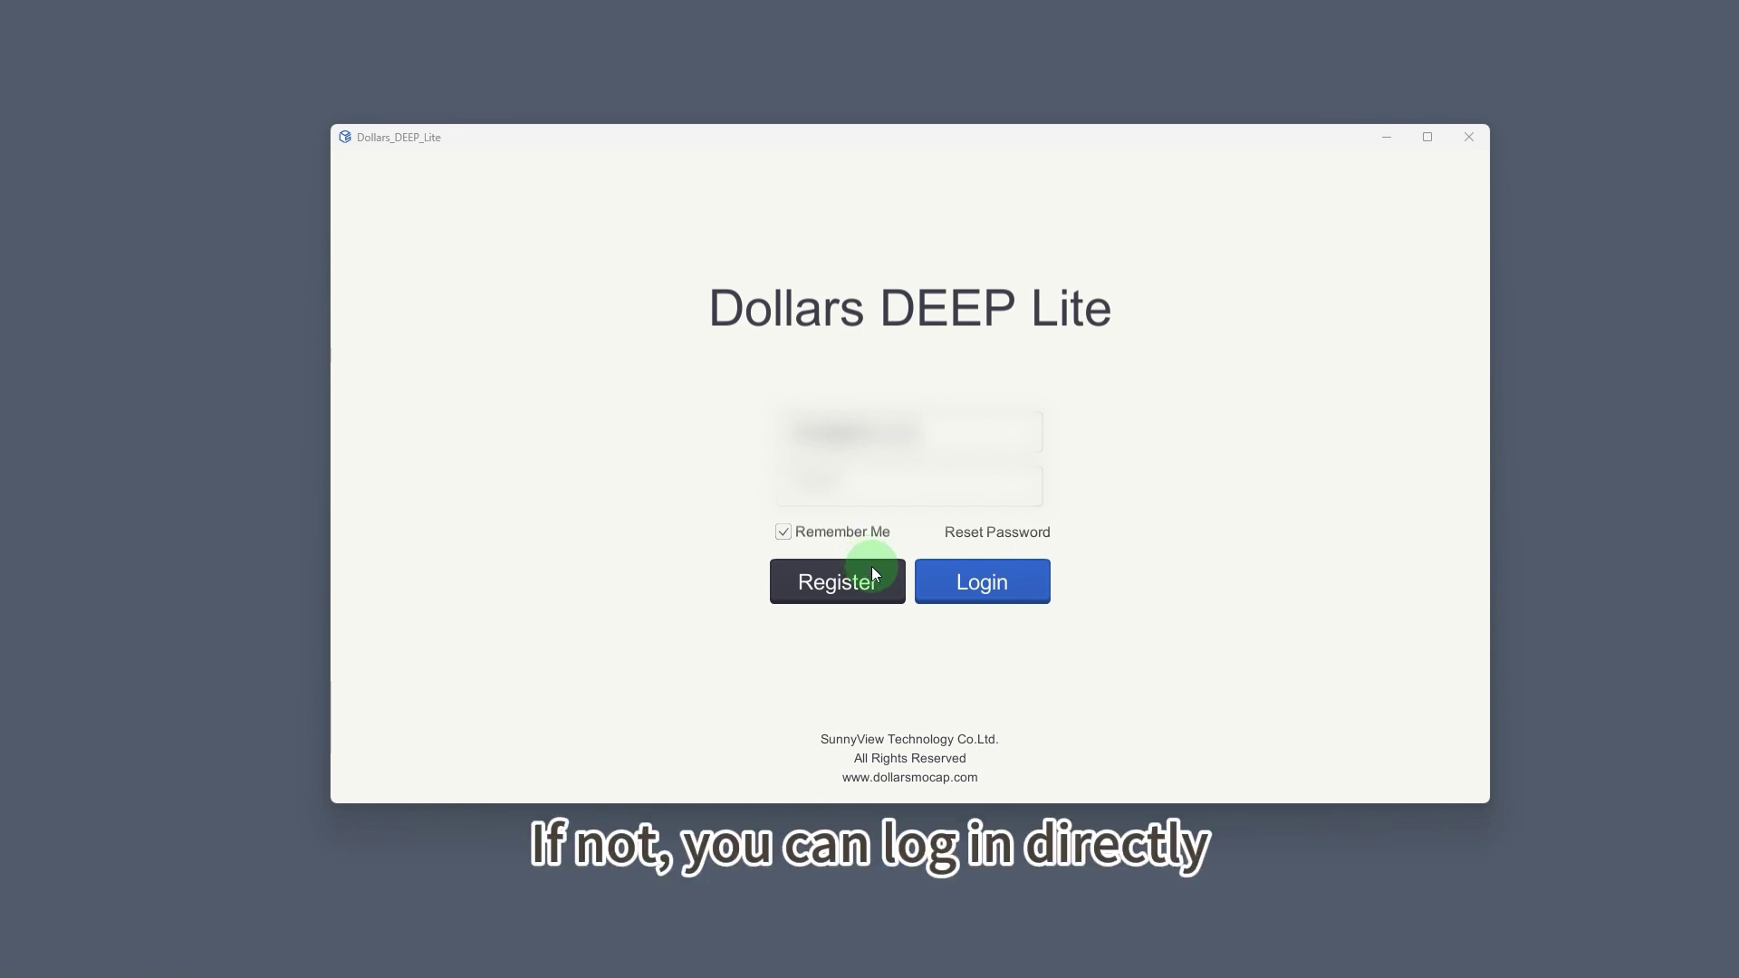
# - Log in to Dollars DEEP Lite with the remembered account
pyautogui.click(933, 587)
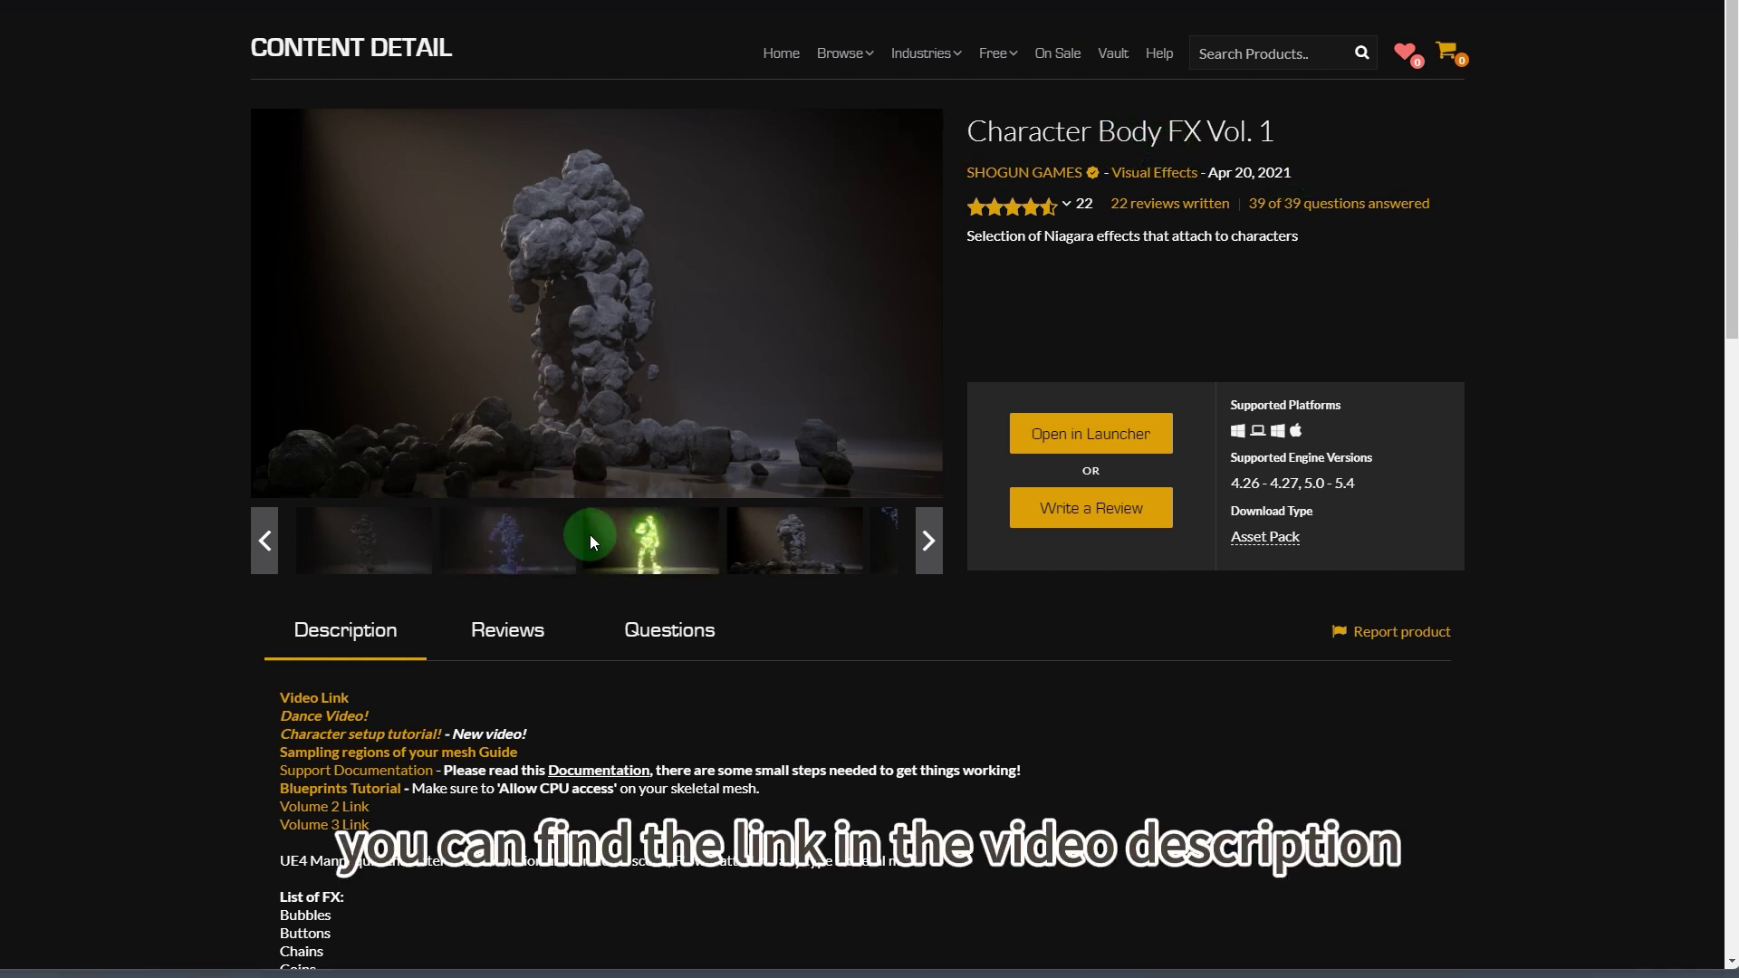
# - Browse the Character Body FX Vol. 1 gallery previews back and forth
pyautogui.click(590, 535)
pyautogui.click(272, 554)
pyautogui.click(603, 548)
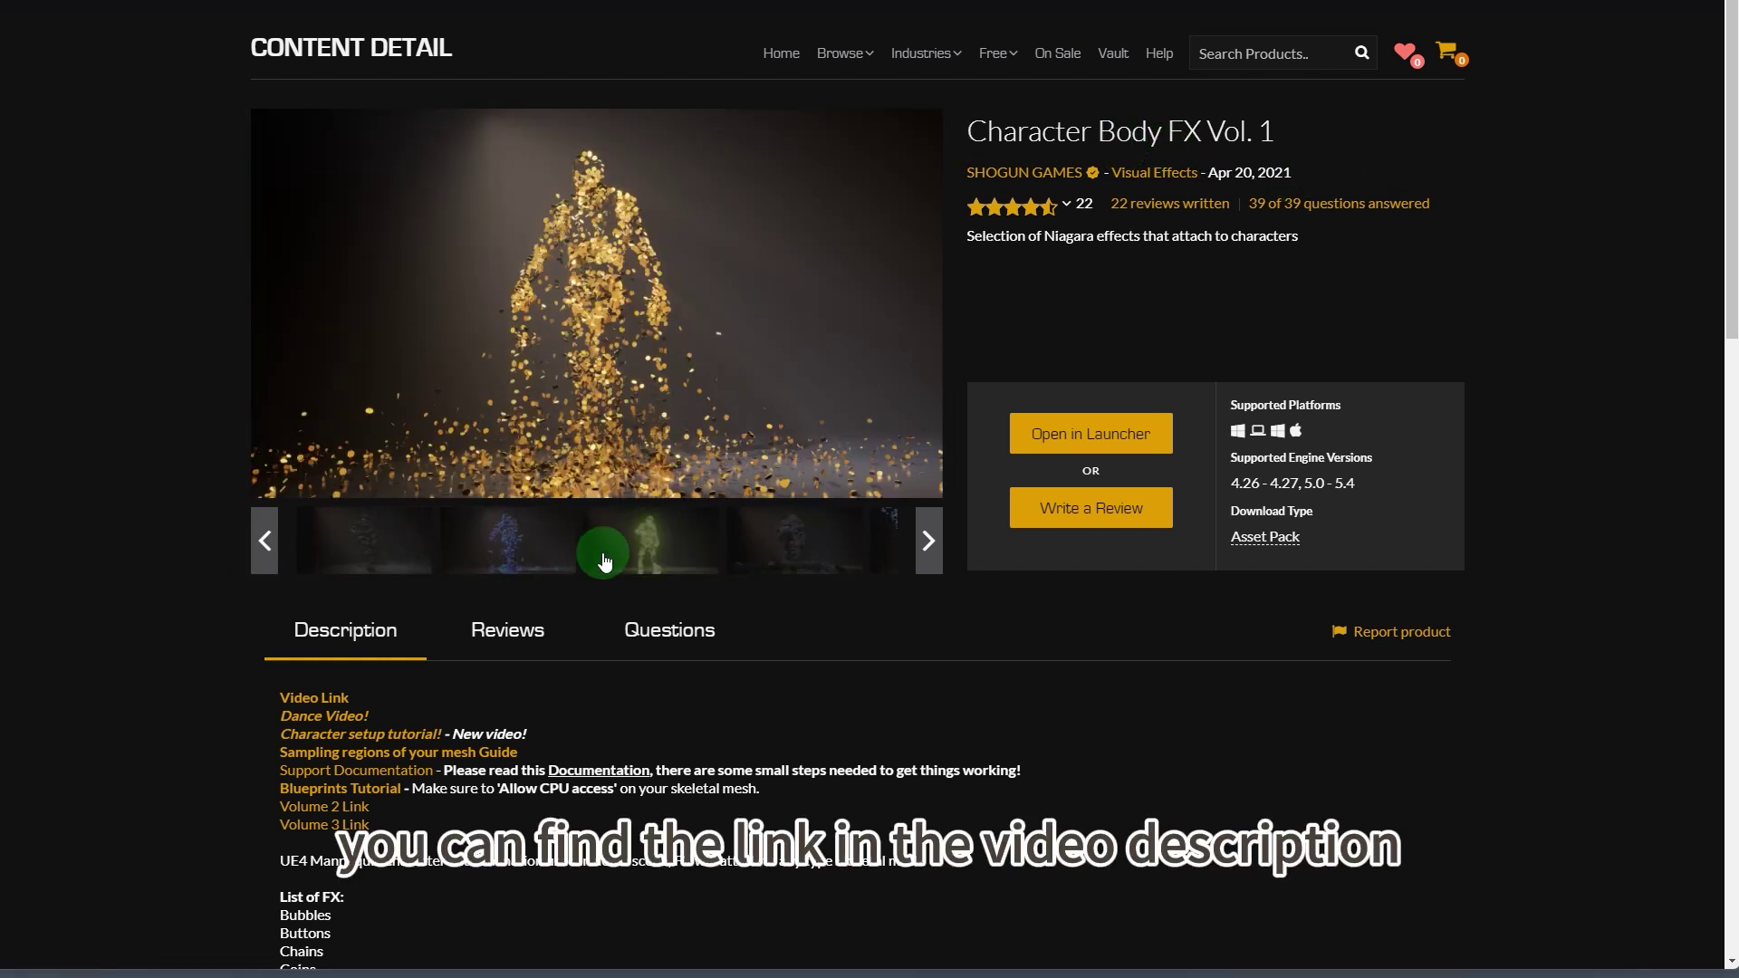
pyautogui.click(811, 544)
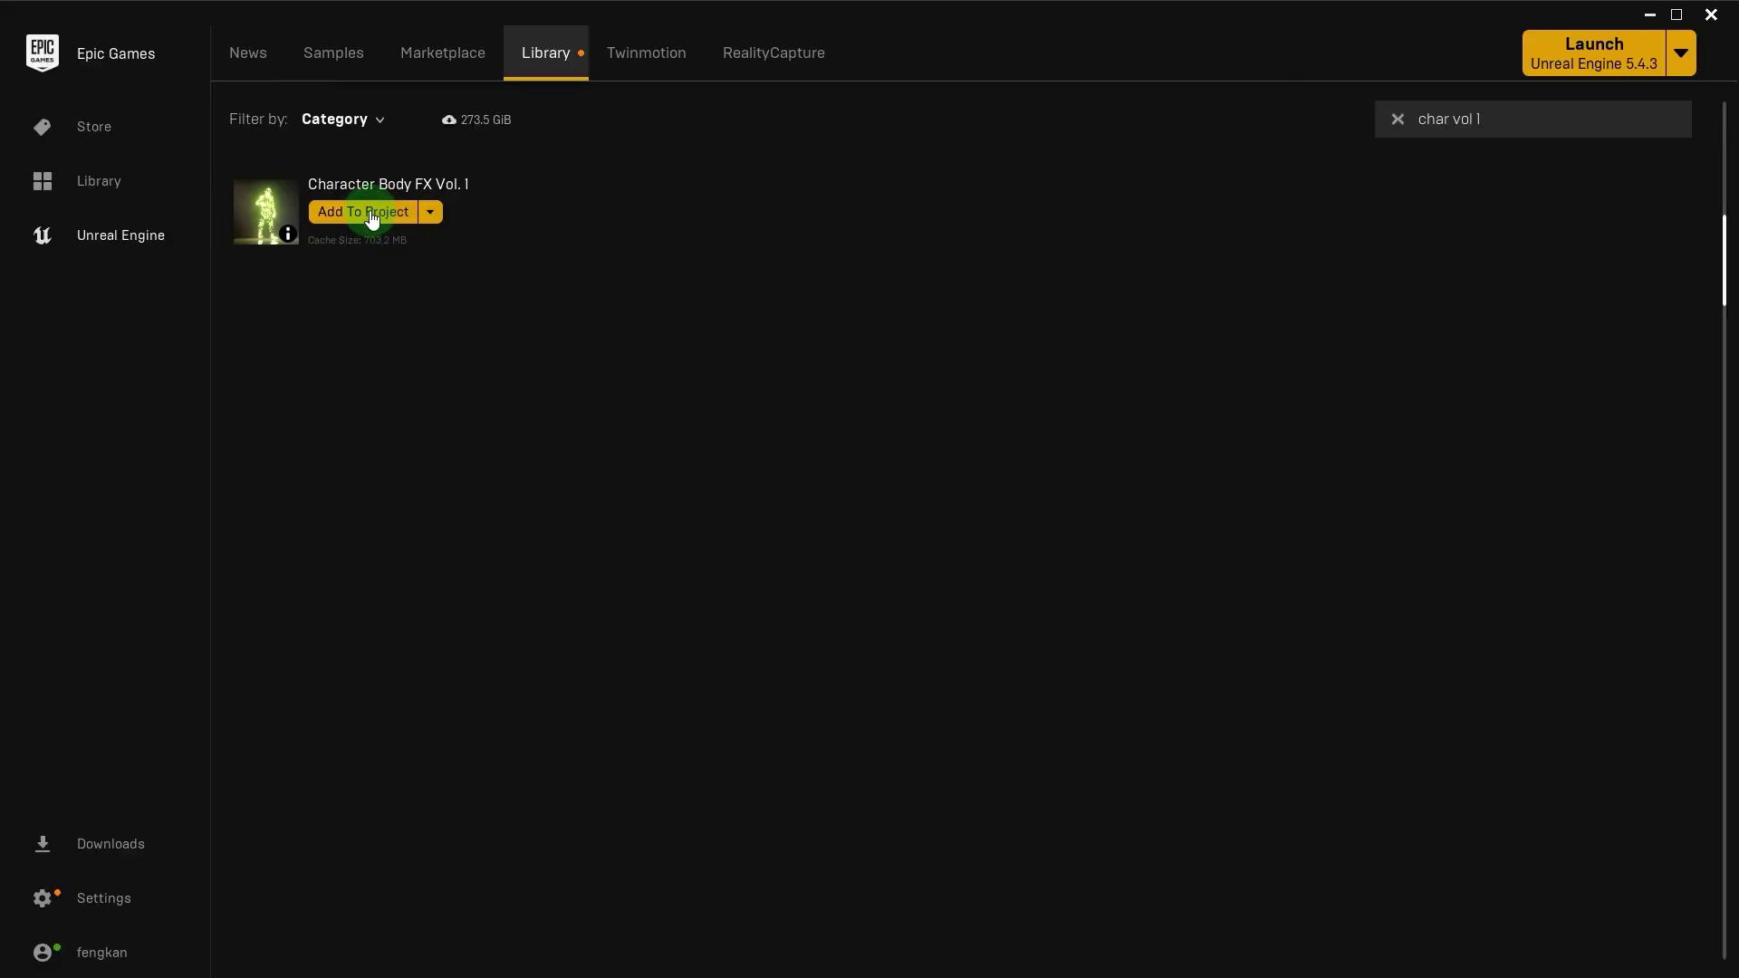
# - Add Character Body FX Vol. 1 to the BodyFX project
pyautogui.click(367, 211)
pyautogui.click(716, 412)
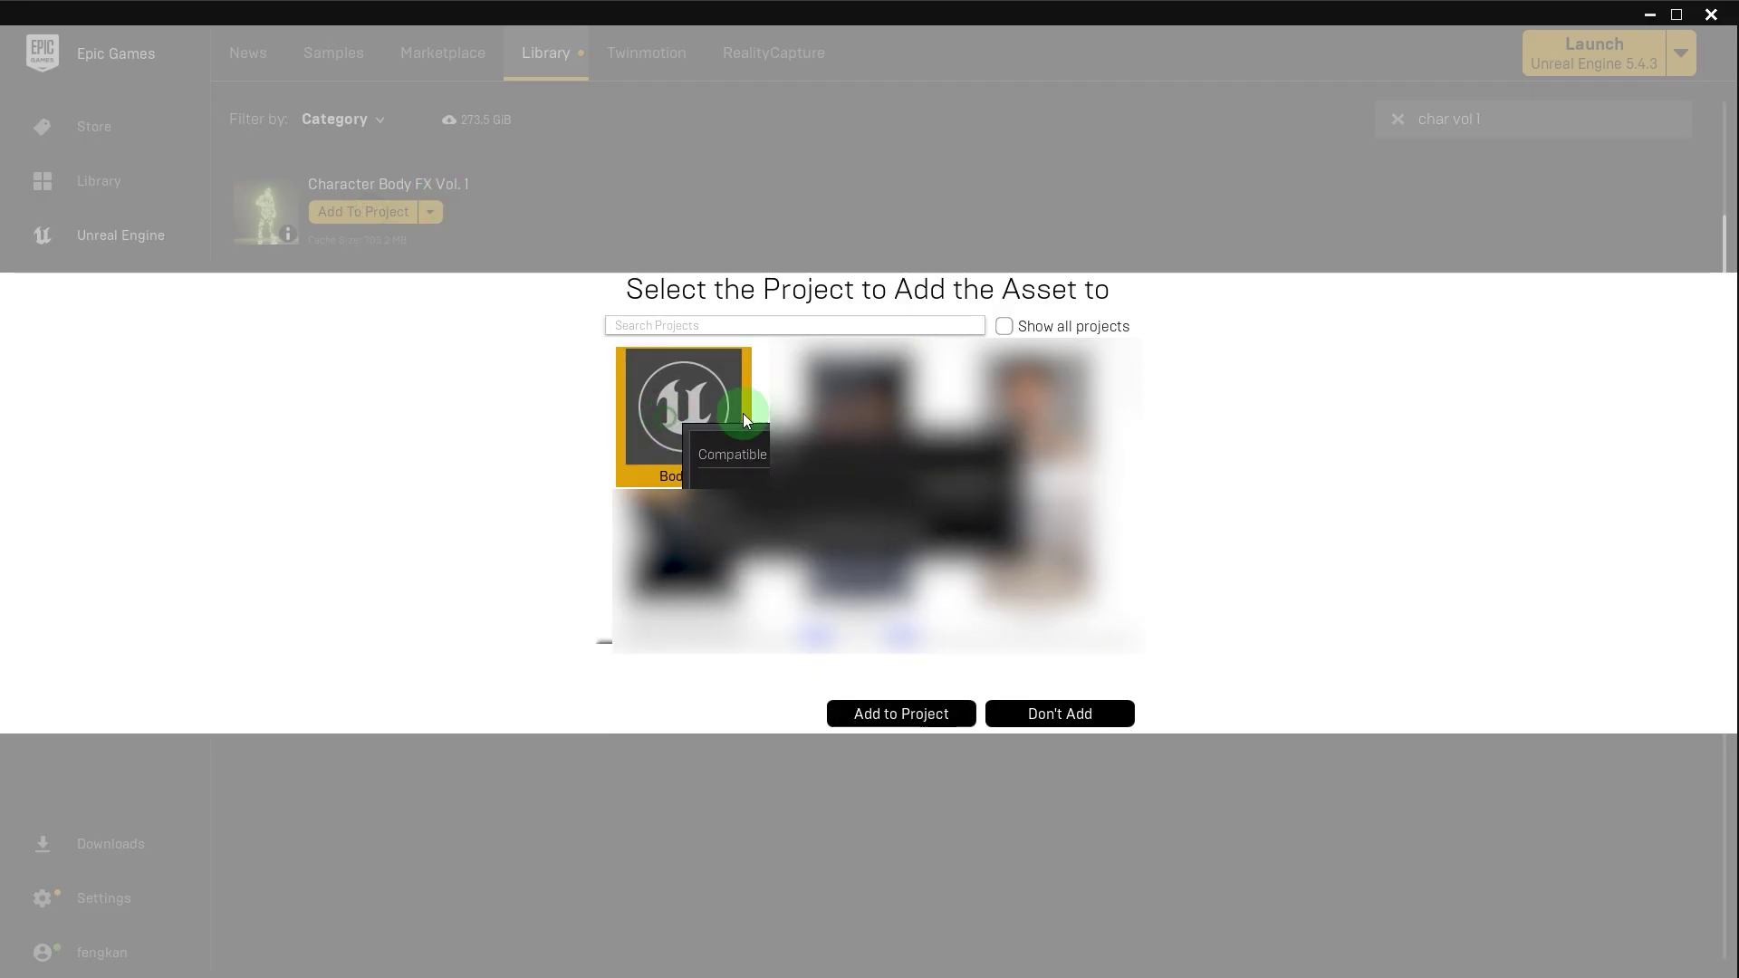
pyautogui.click(908, 711)
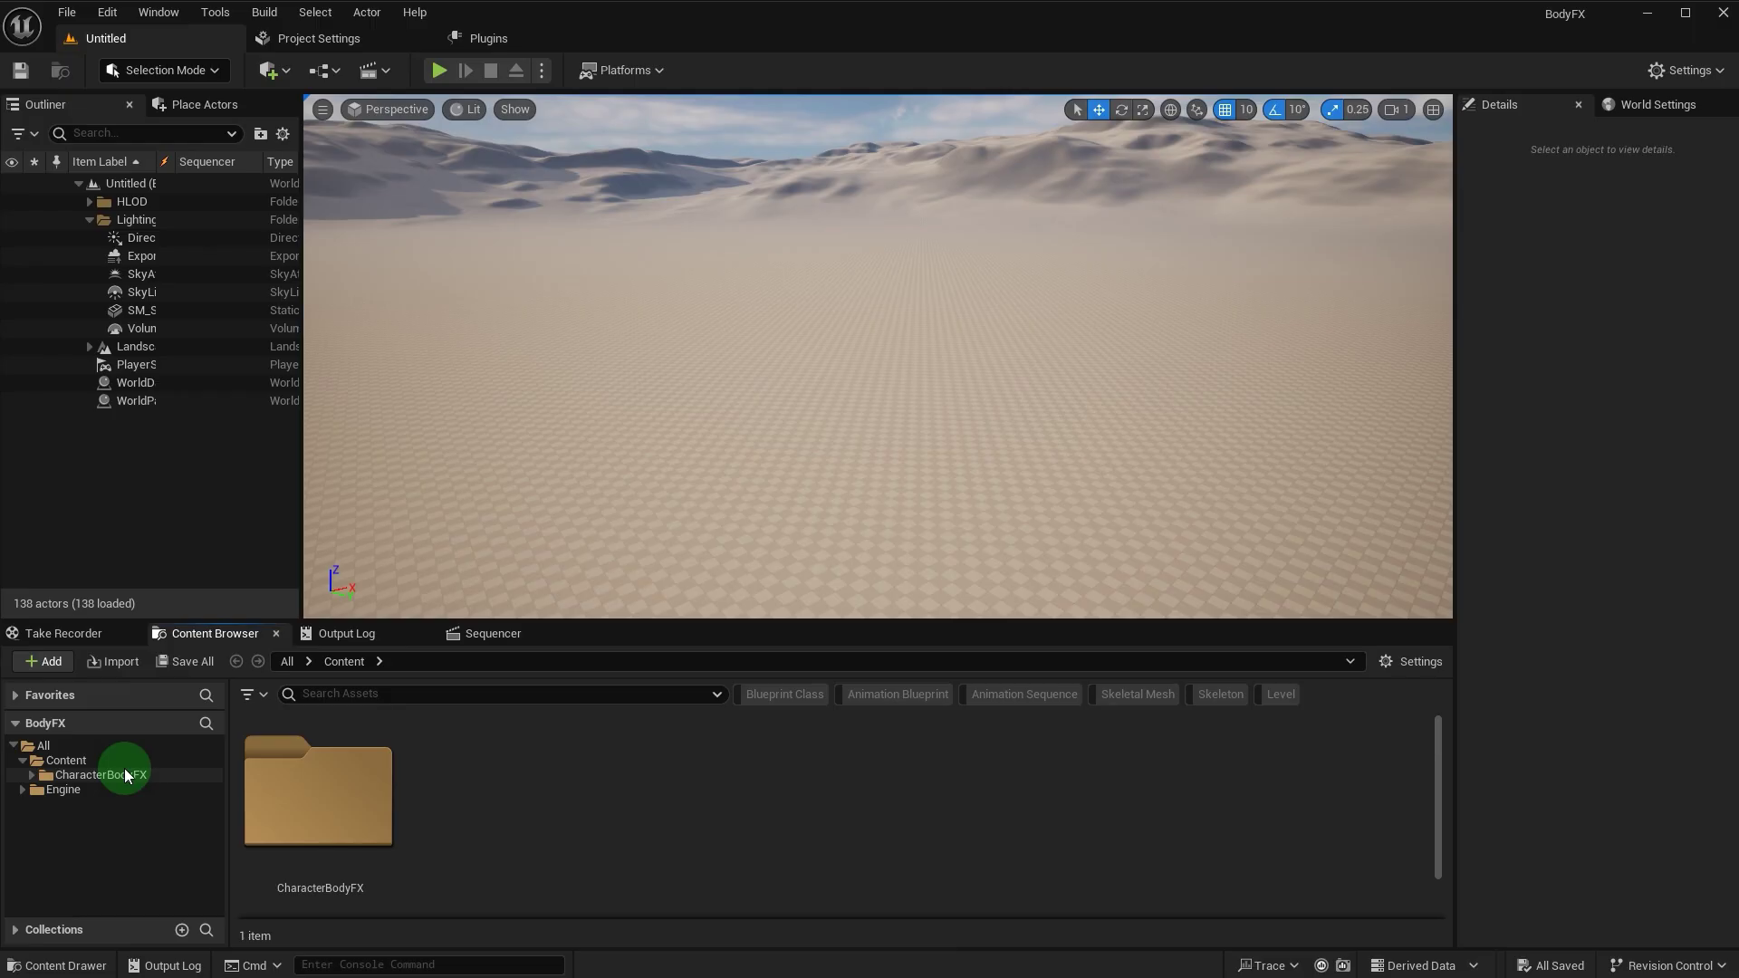
# - Open the CharacterBodyFX/Maps/Demo level in the editor
pyautogui.click(118, 776)
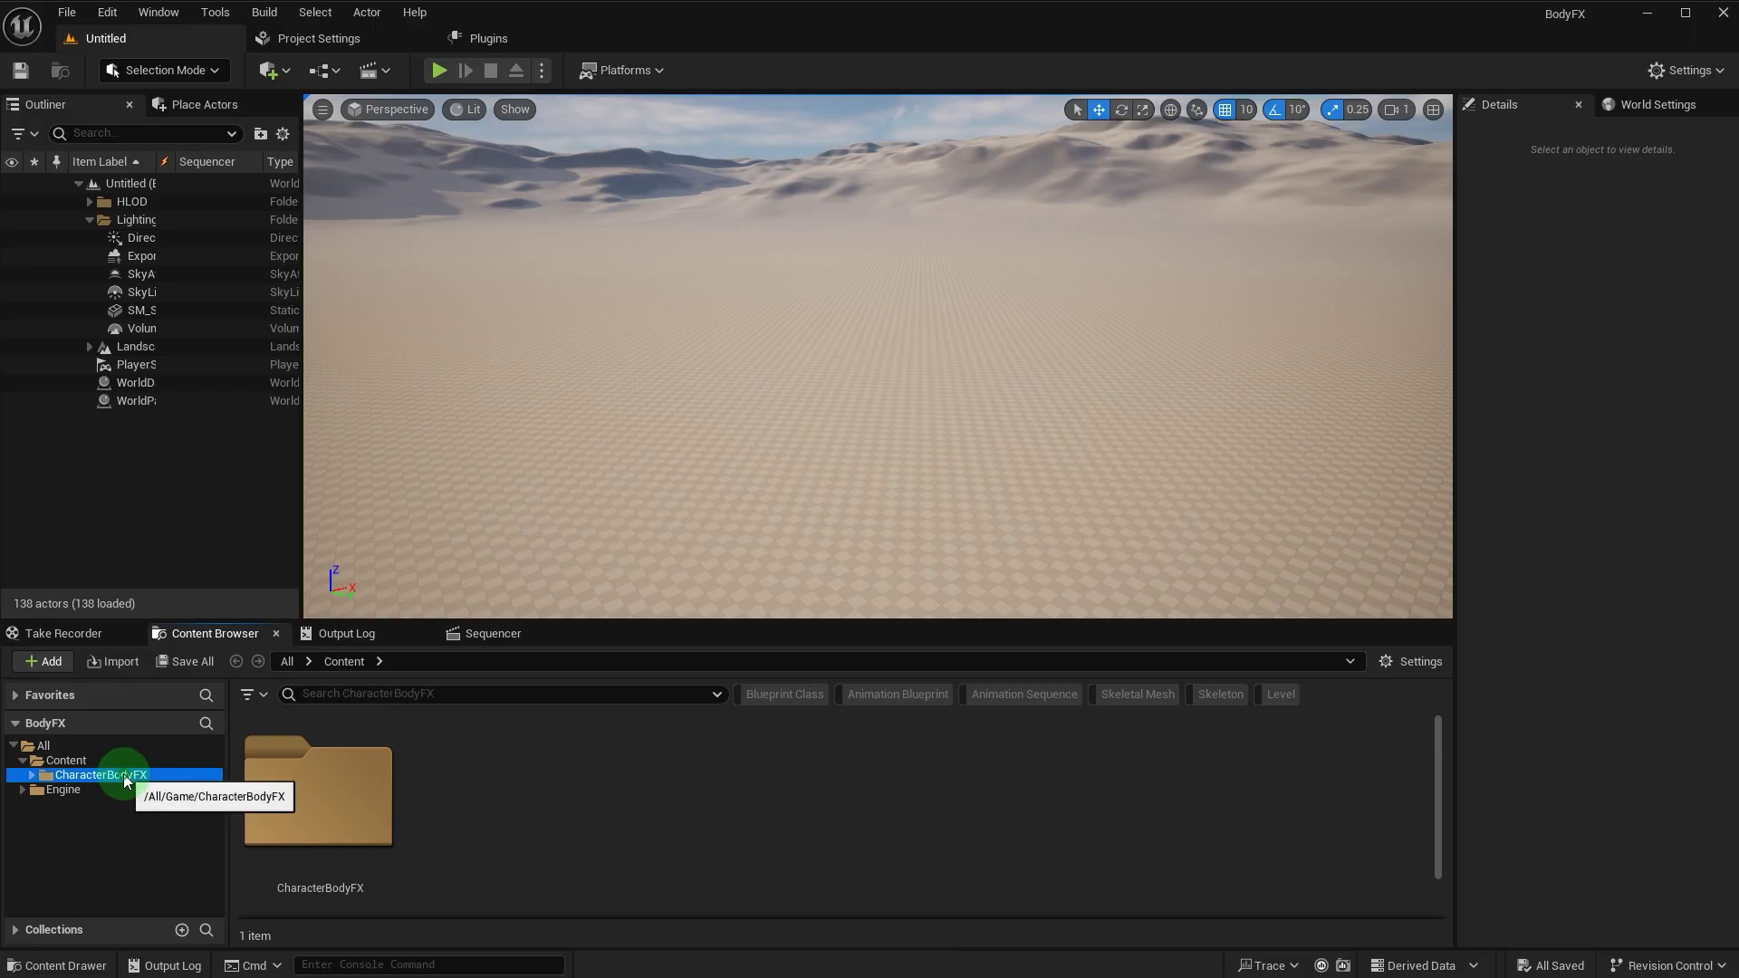
pyautogui.doubleClick(275, 856)
pyautogui.doubleClick(732, 788)
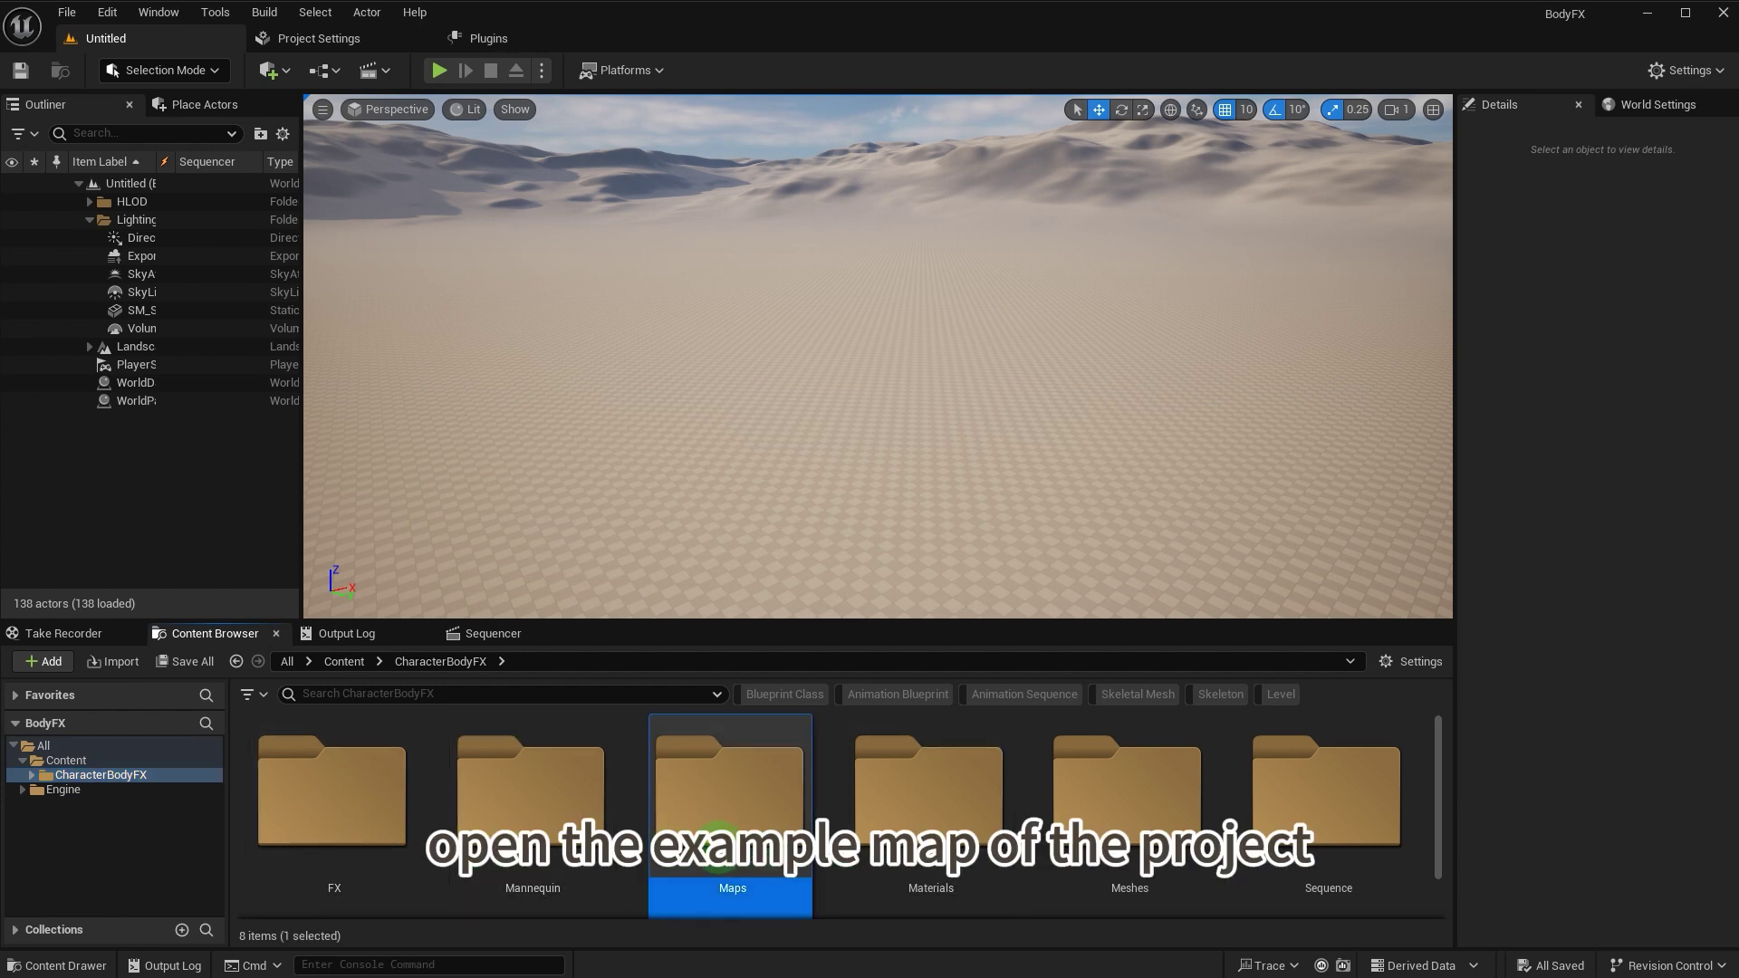
pyautogui.doubleClick(317, 802)
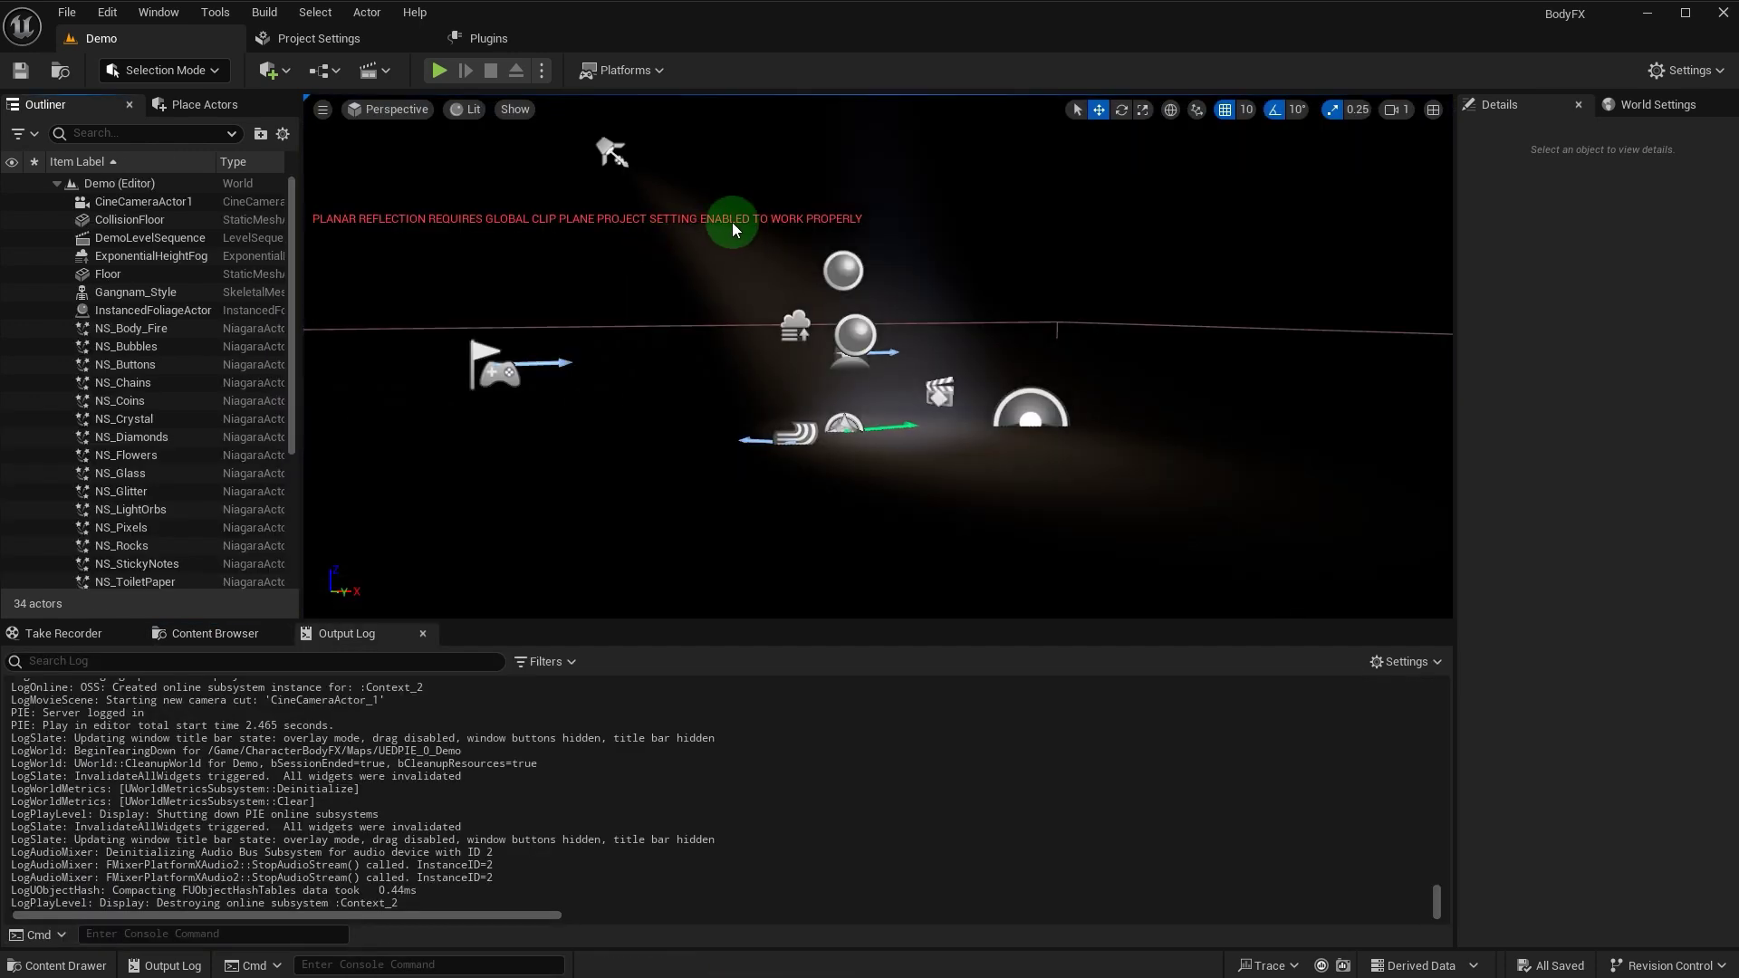
# - Turn on Support global clip plane in Project Settings
pyautogui.click(278, 48)
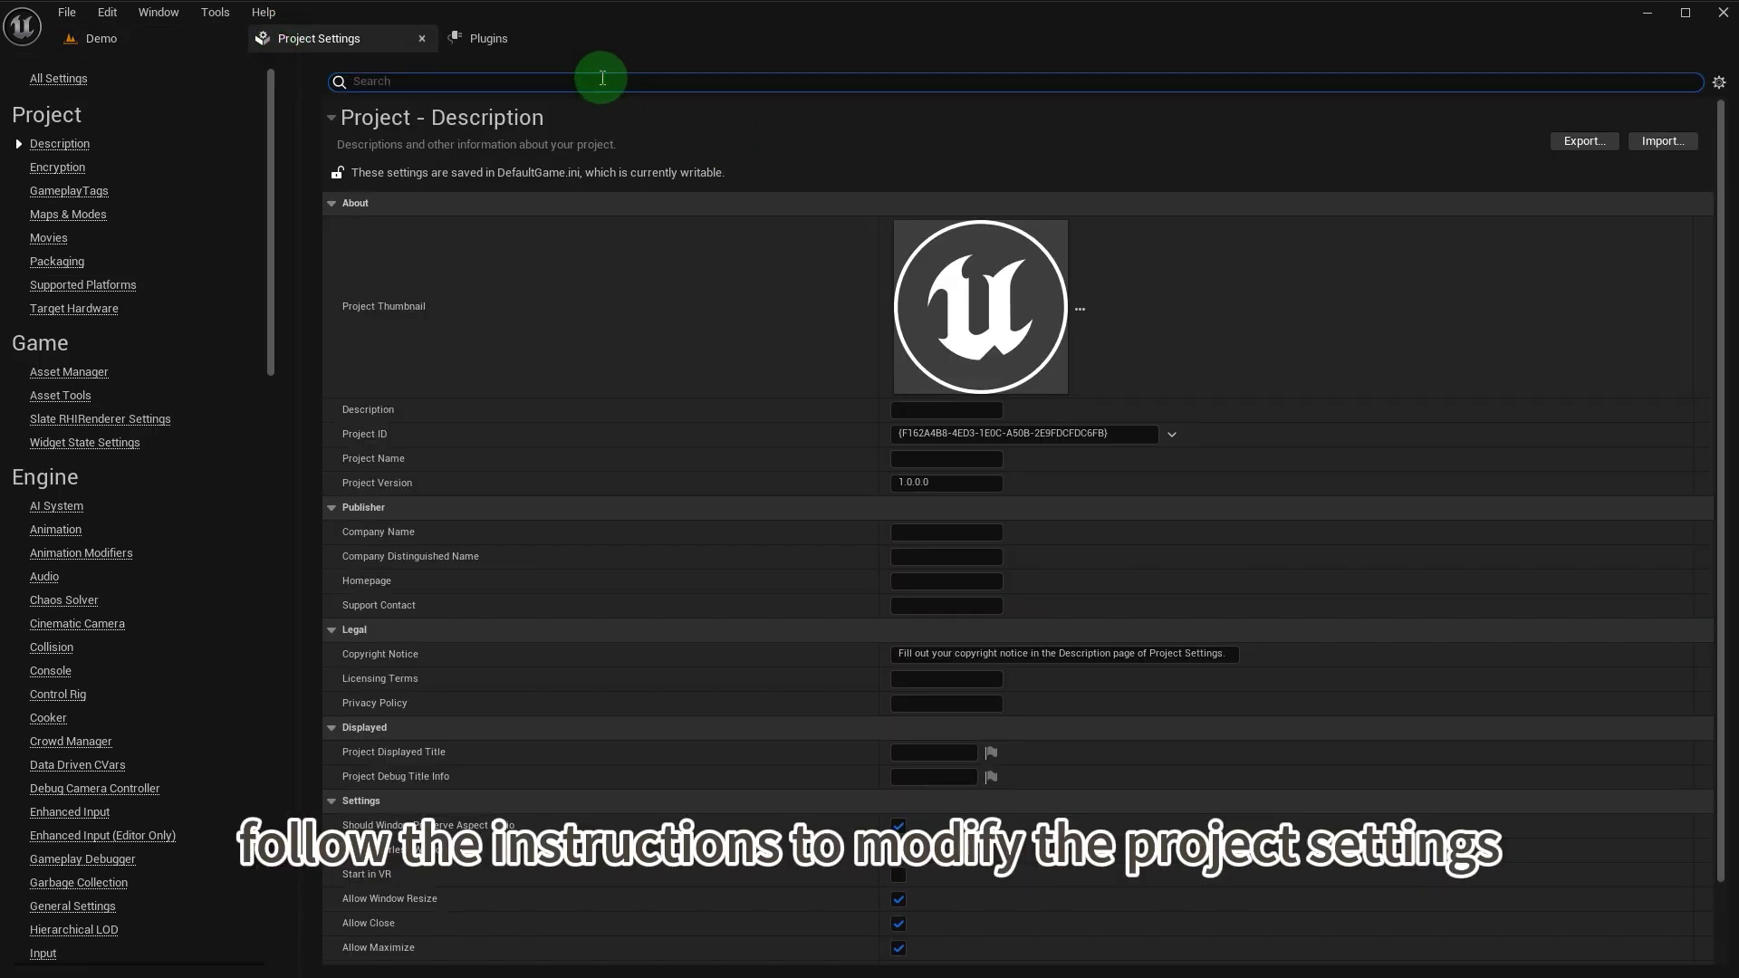
pyautogui.click(602, 78)
pyautogui.write('plan')
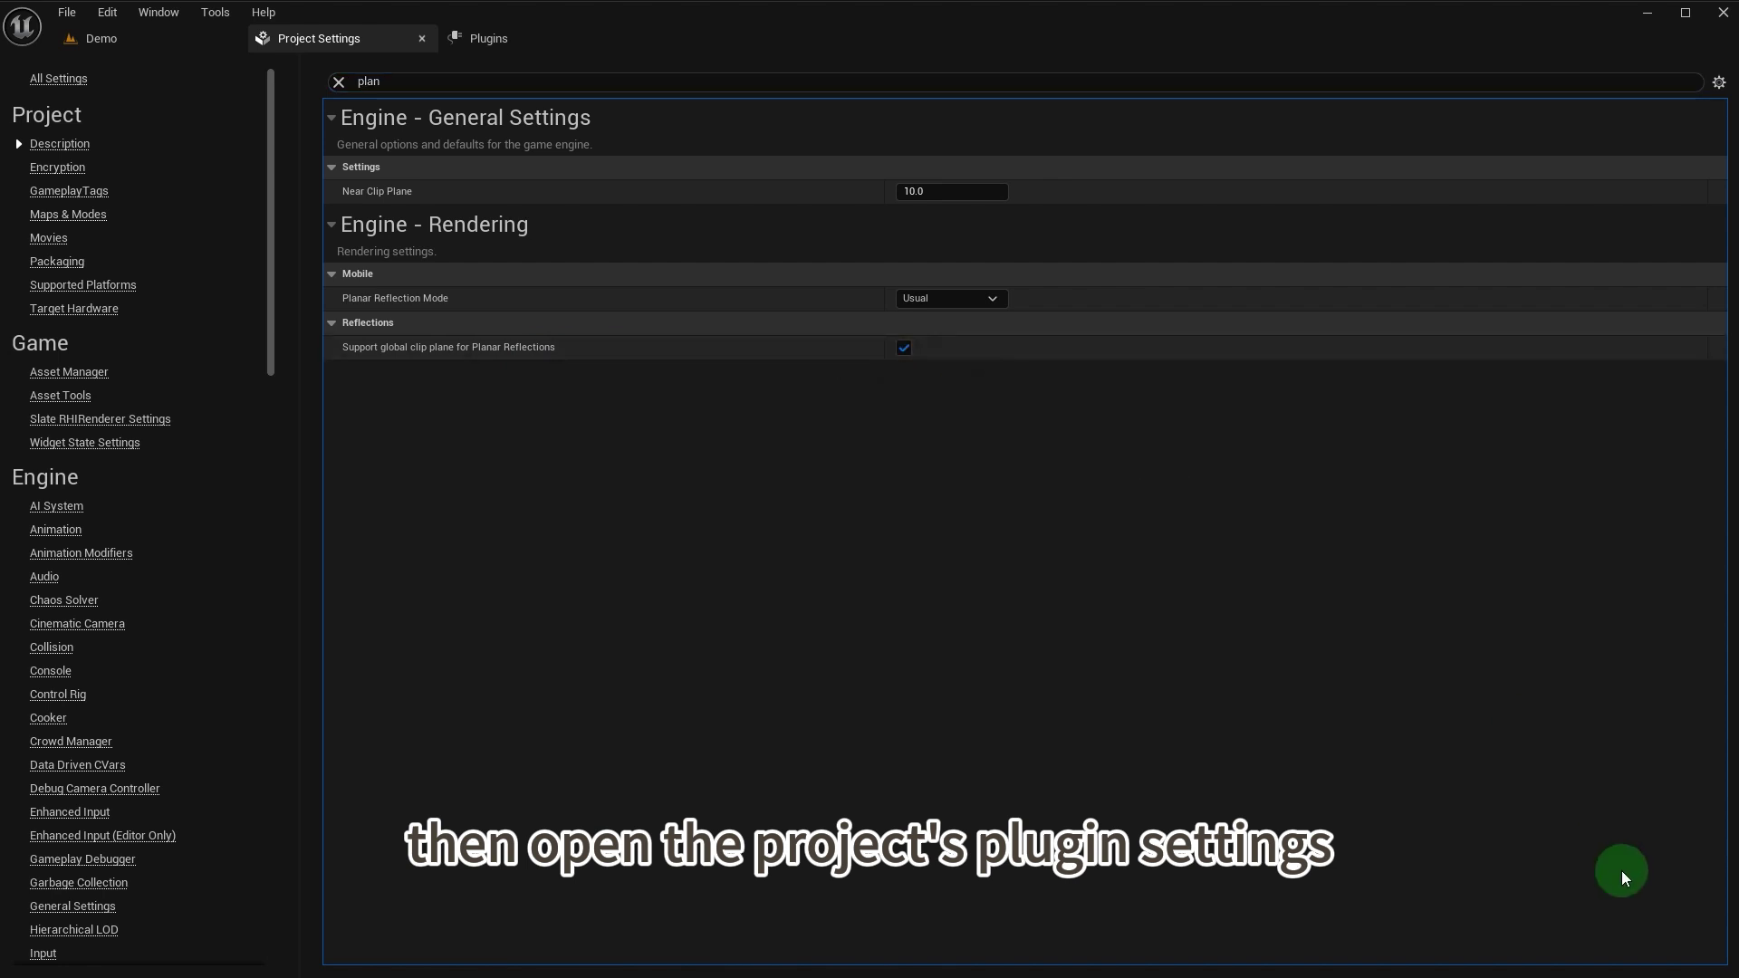
# - Enable the OSC plugin and add the Dollars and Dollars_UE4Mannequin folders to Content
pyautogui.click(480, 38)
pyautogui.write('osc')
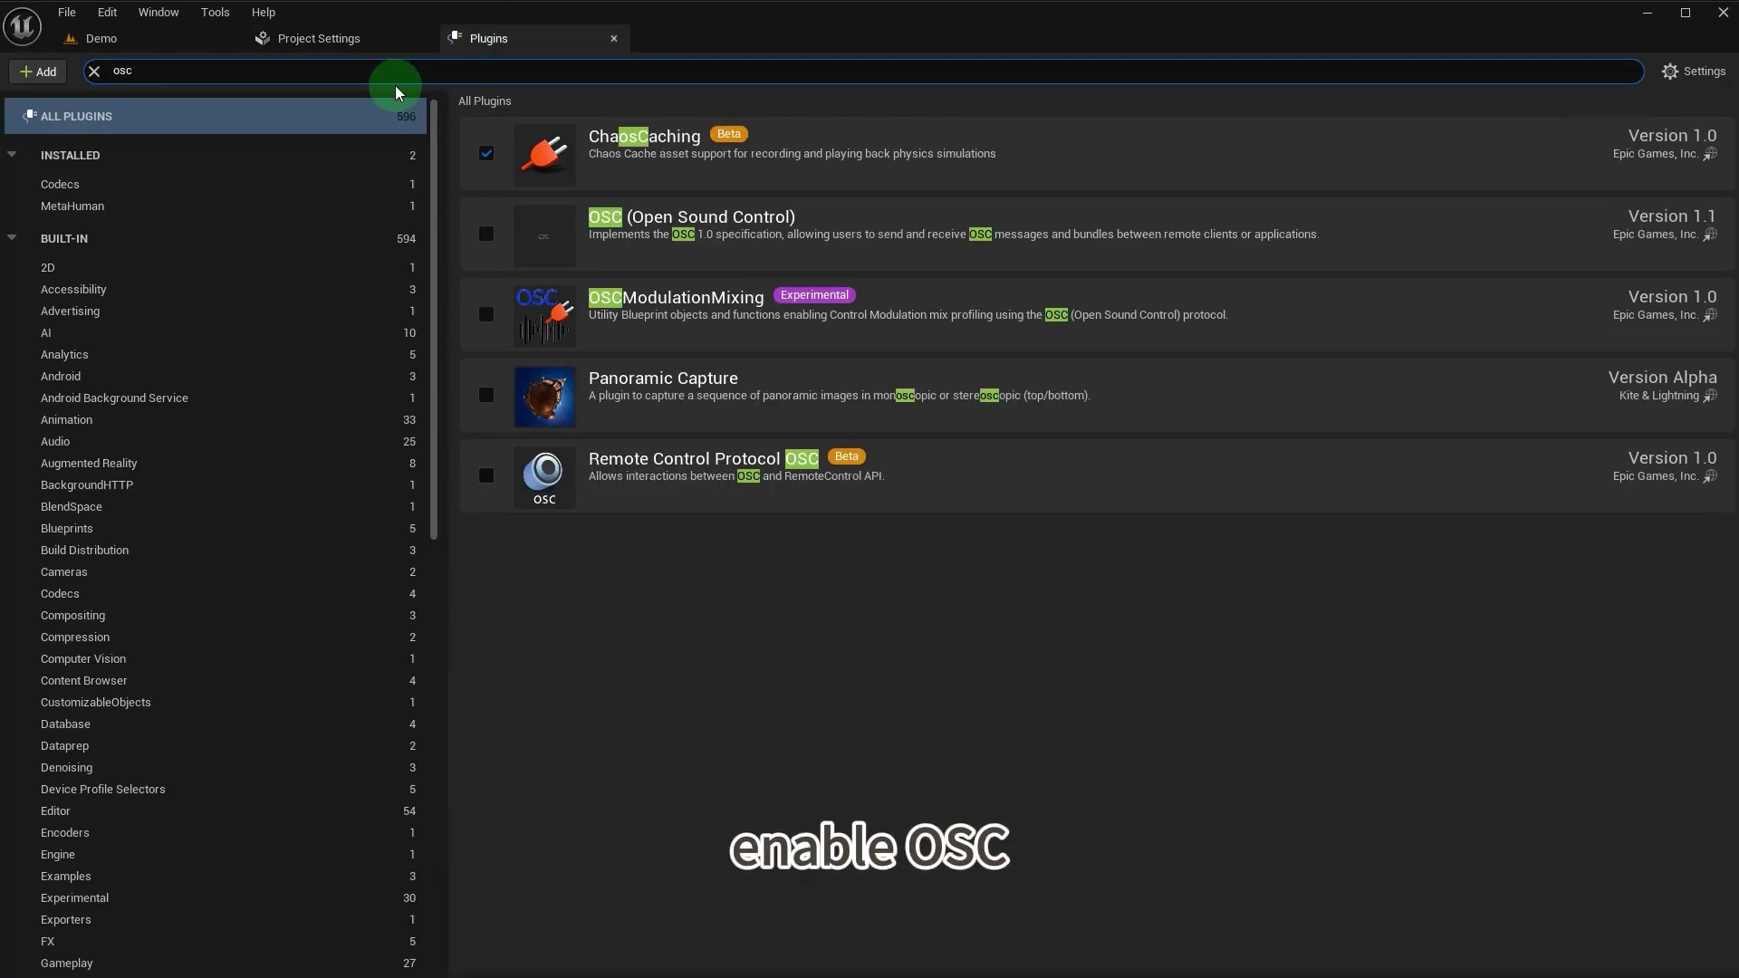
pyautogui.click(489, 236)
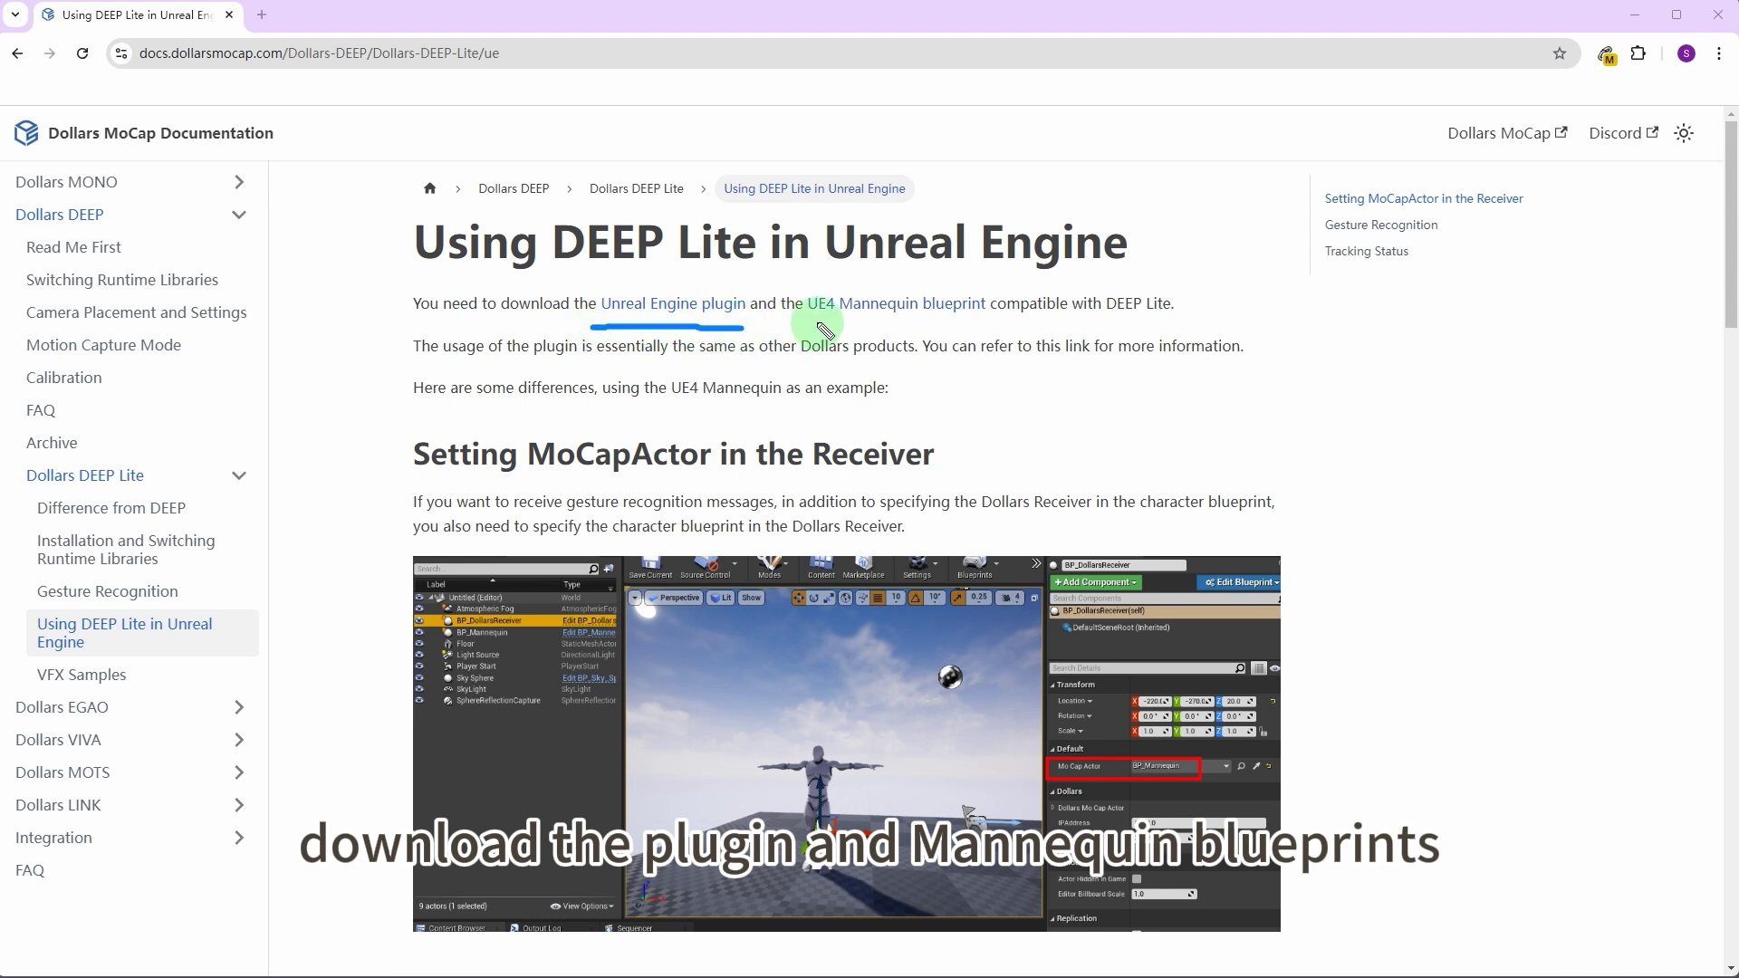
pyautogui.moveTo(815, 322); pyautogui.dragTo(865, 318)
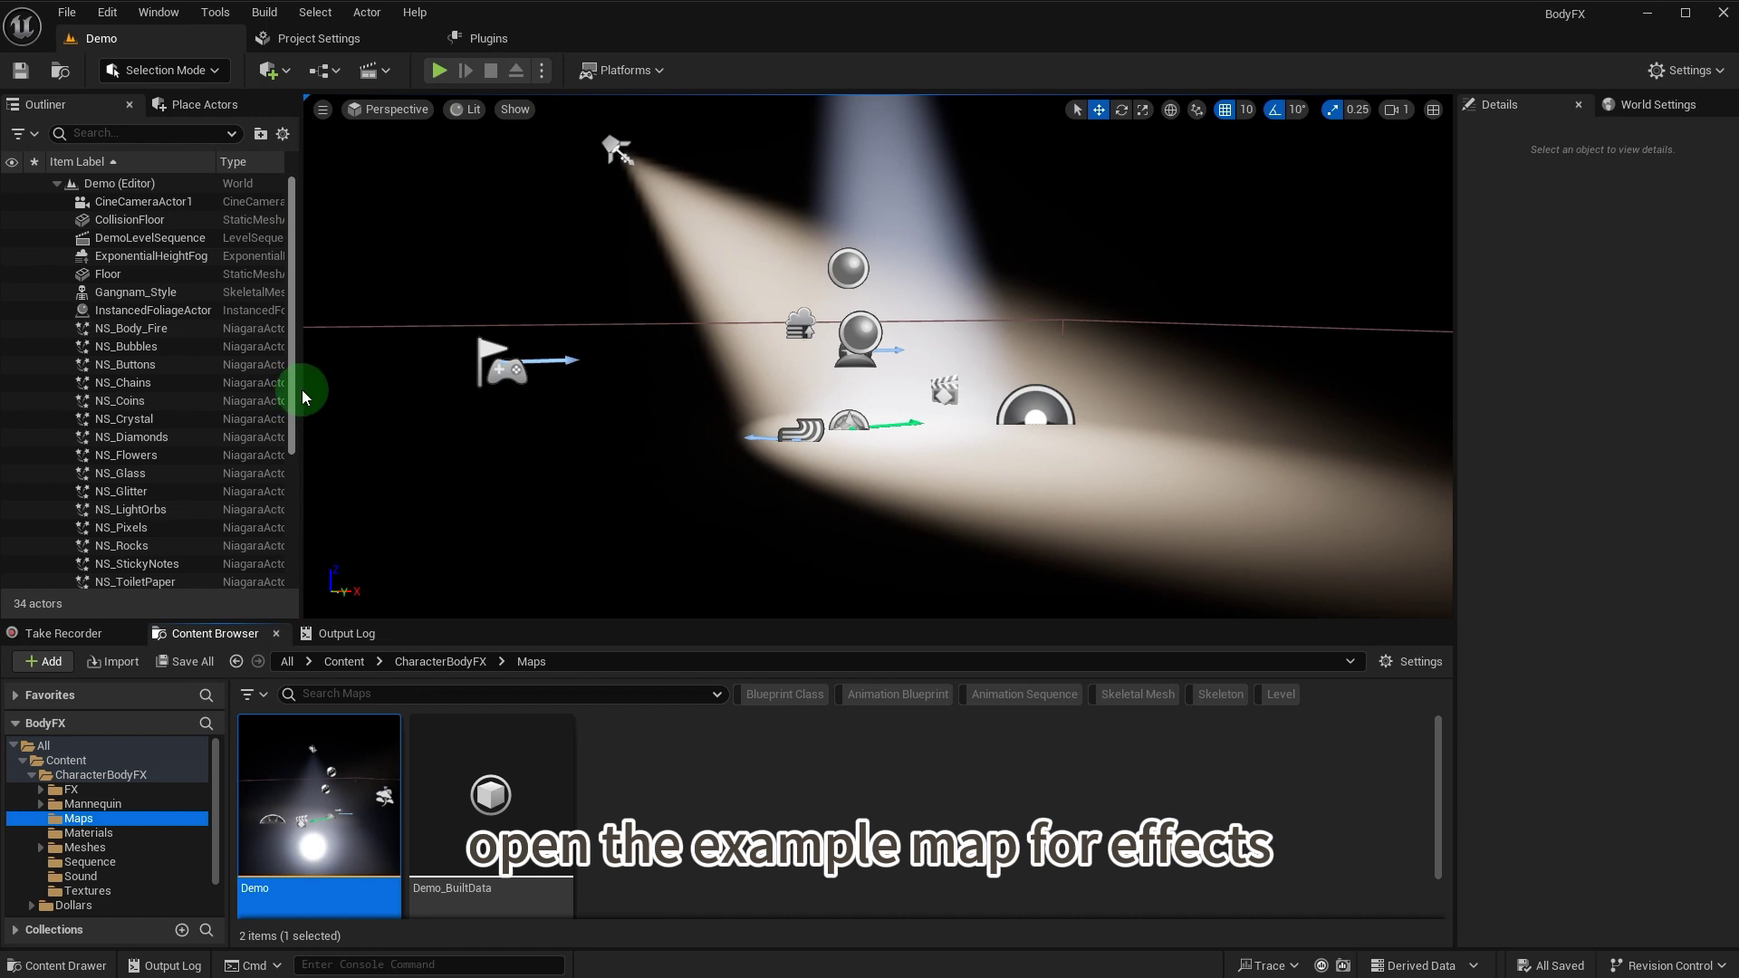
pyautogui.moveTo(303, 395); pyautogui.dragTo(378, 381)
# - Select DemoLevelSequence, Gangnam_Style, every NS_ effect actor and SK_Mannequin in the Outliner
pyautogui.click(180, 241)
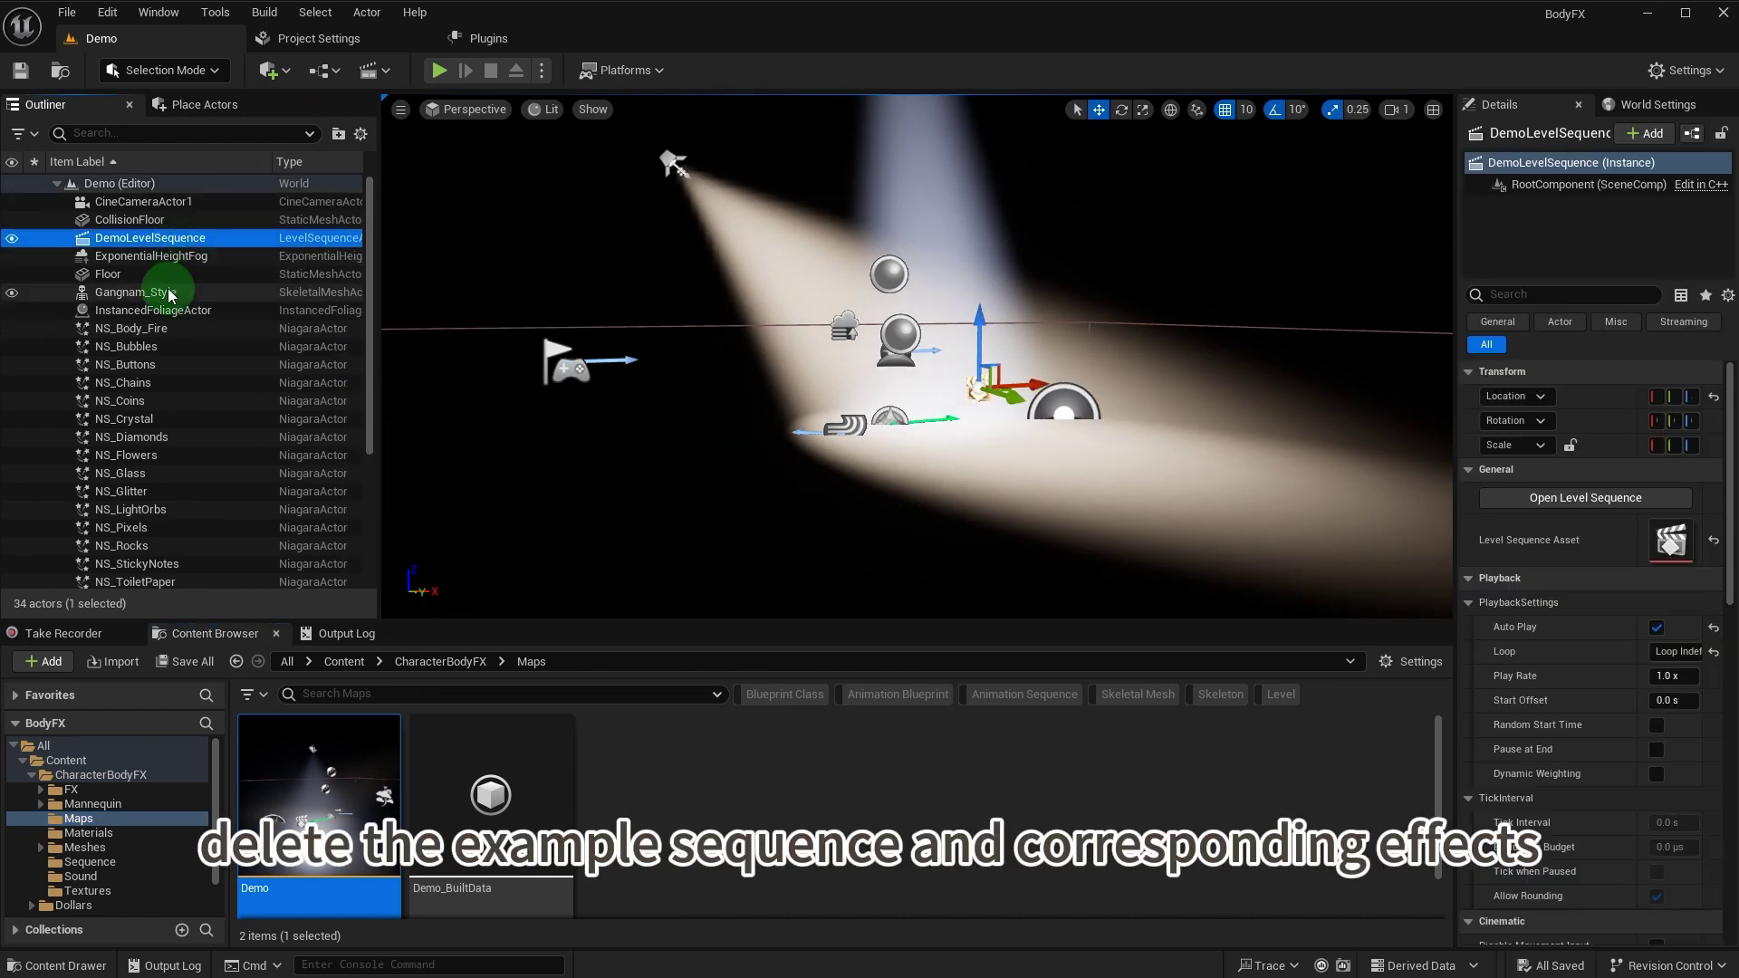
pyautogui.keyDown('ctrl'); pyautogui.click(172, 292); pyautogui.keyUp('ctrl')
pyautogui.keyDown('ctrl'); pyautogui.click(172, 332); pyautogui.keyUp('ctrl')
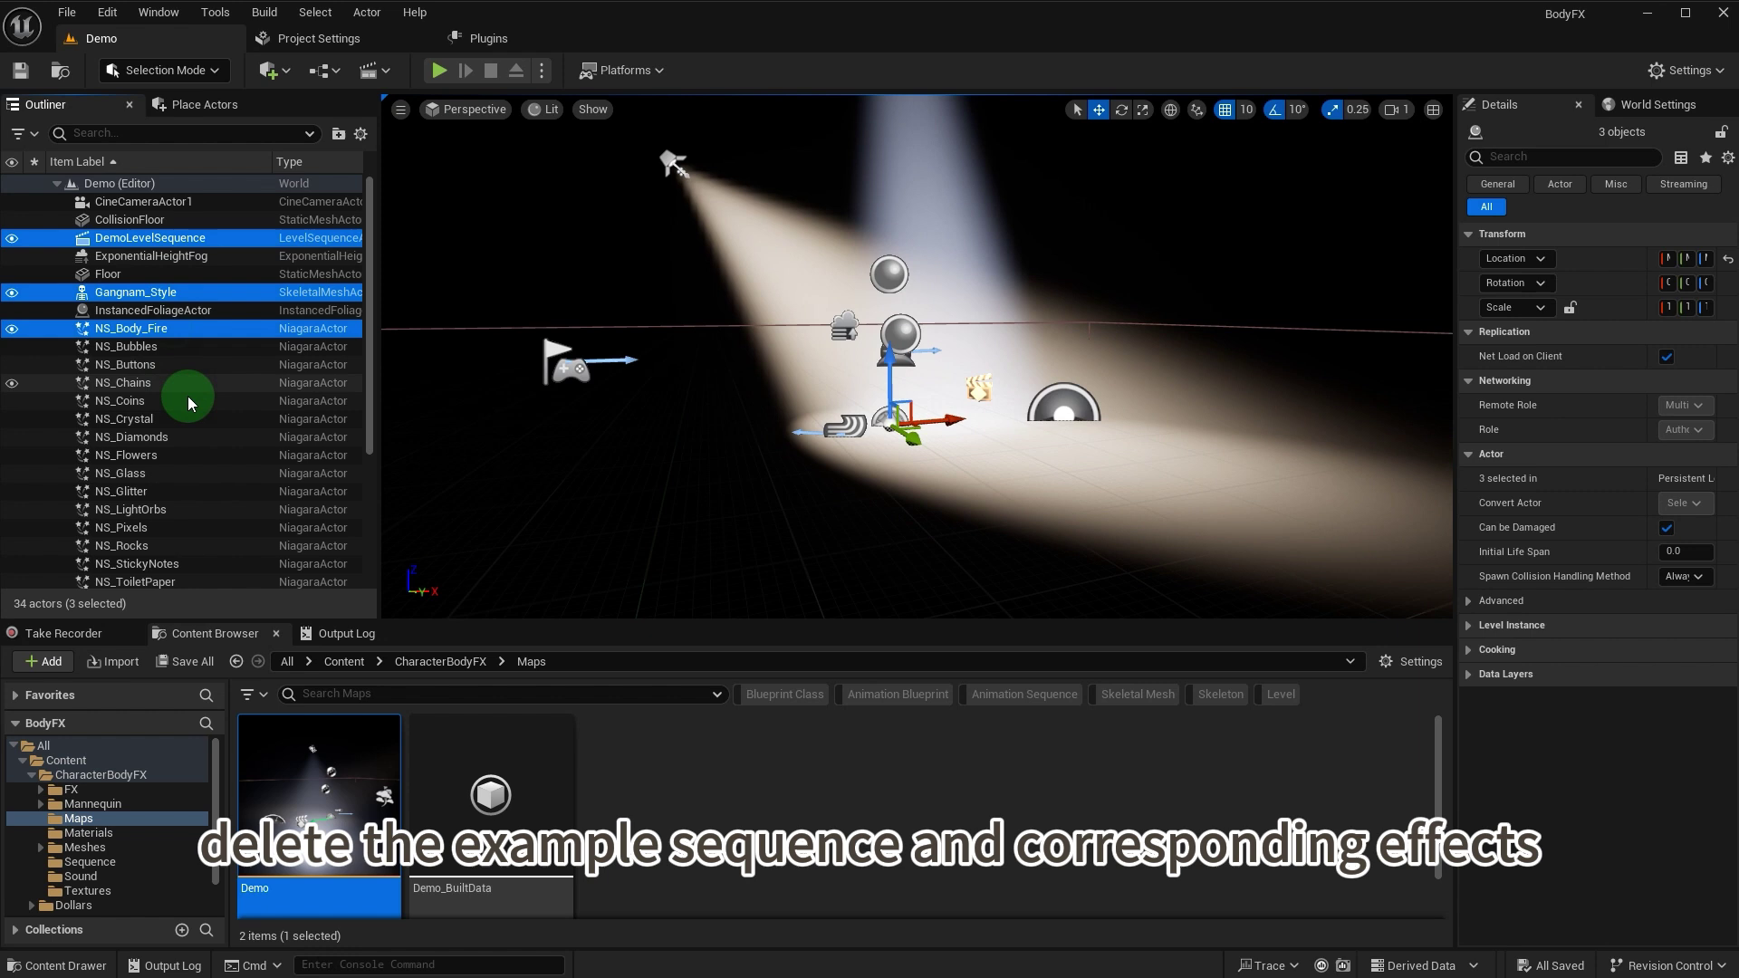
pyautogui.scroll(-3, 188, 409)
pyautogui.keyDown('ctrl'); pyautogui.click(127, 249); pyautogui.keyUp('ctrl')
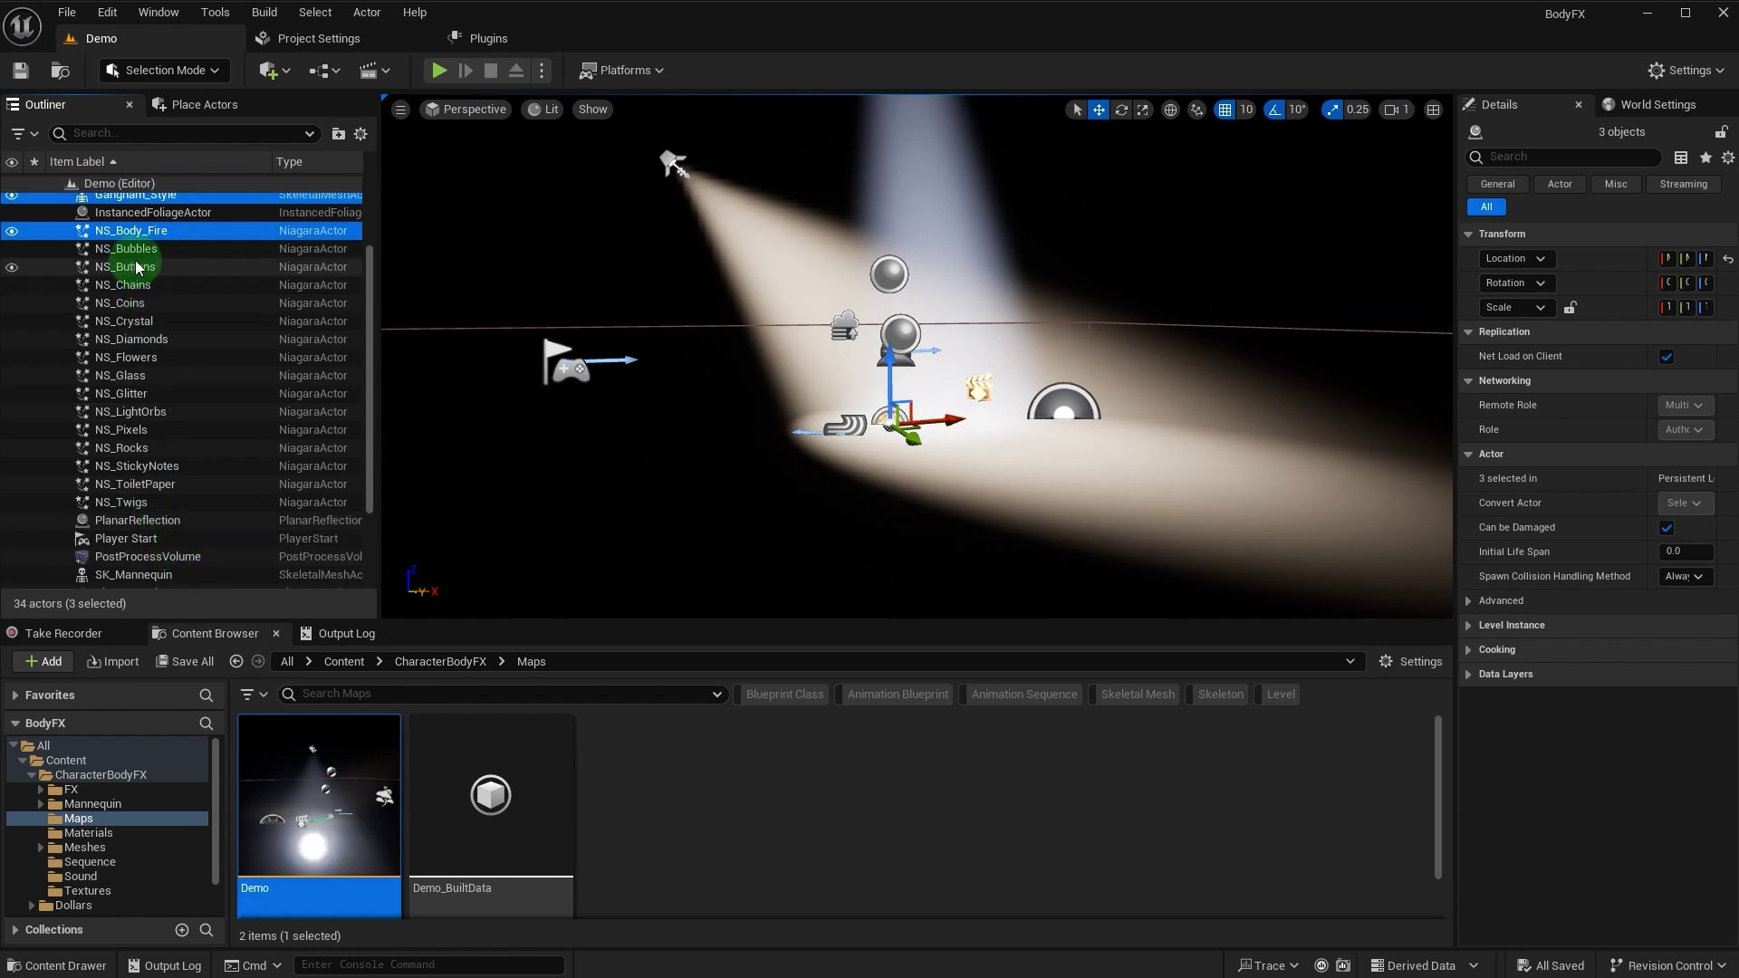
pyautogui.keyDown('ctrl'); pyautogui.click(126, 267); pyautogui.keyUp('ctrl')
pyautogui.keyDown('ctrl'); pyautogui.click(127, 284); pyautogui.keyUp('ctrl')
pyautogui.keyDown('ctrl'); pyautogui.click(122, 302); pyautogui.keyUp('ctrl')
pyautogui.keyDown('ctrl'); pyautogui.click(124, 321); pyautogui.keyUp('ctrl')
pyautogui.keyDown('ctrl'); pyautogui.click(131, 339); pyautogui.keyUp('ctrl')
pyautogui.keyDown('ctrl'); pyautogui.moveTo(136, 363); pyautogui.dragTo(227, 504); pyautogui.keyUp('ctrl')
pyautogui.keyDown('ctrl'); pyautogui.click(299, 575); pyautogui.keyUp('ctrl')
pyautogui.scroll(-4, 299, 561)
# - Delete the selected actors, confirming despite their references
pyautogui.press('Delete')
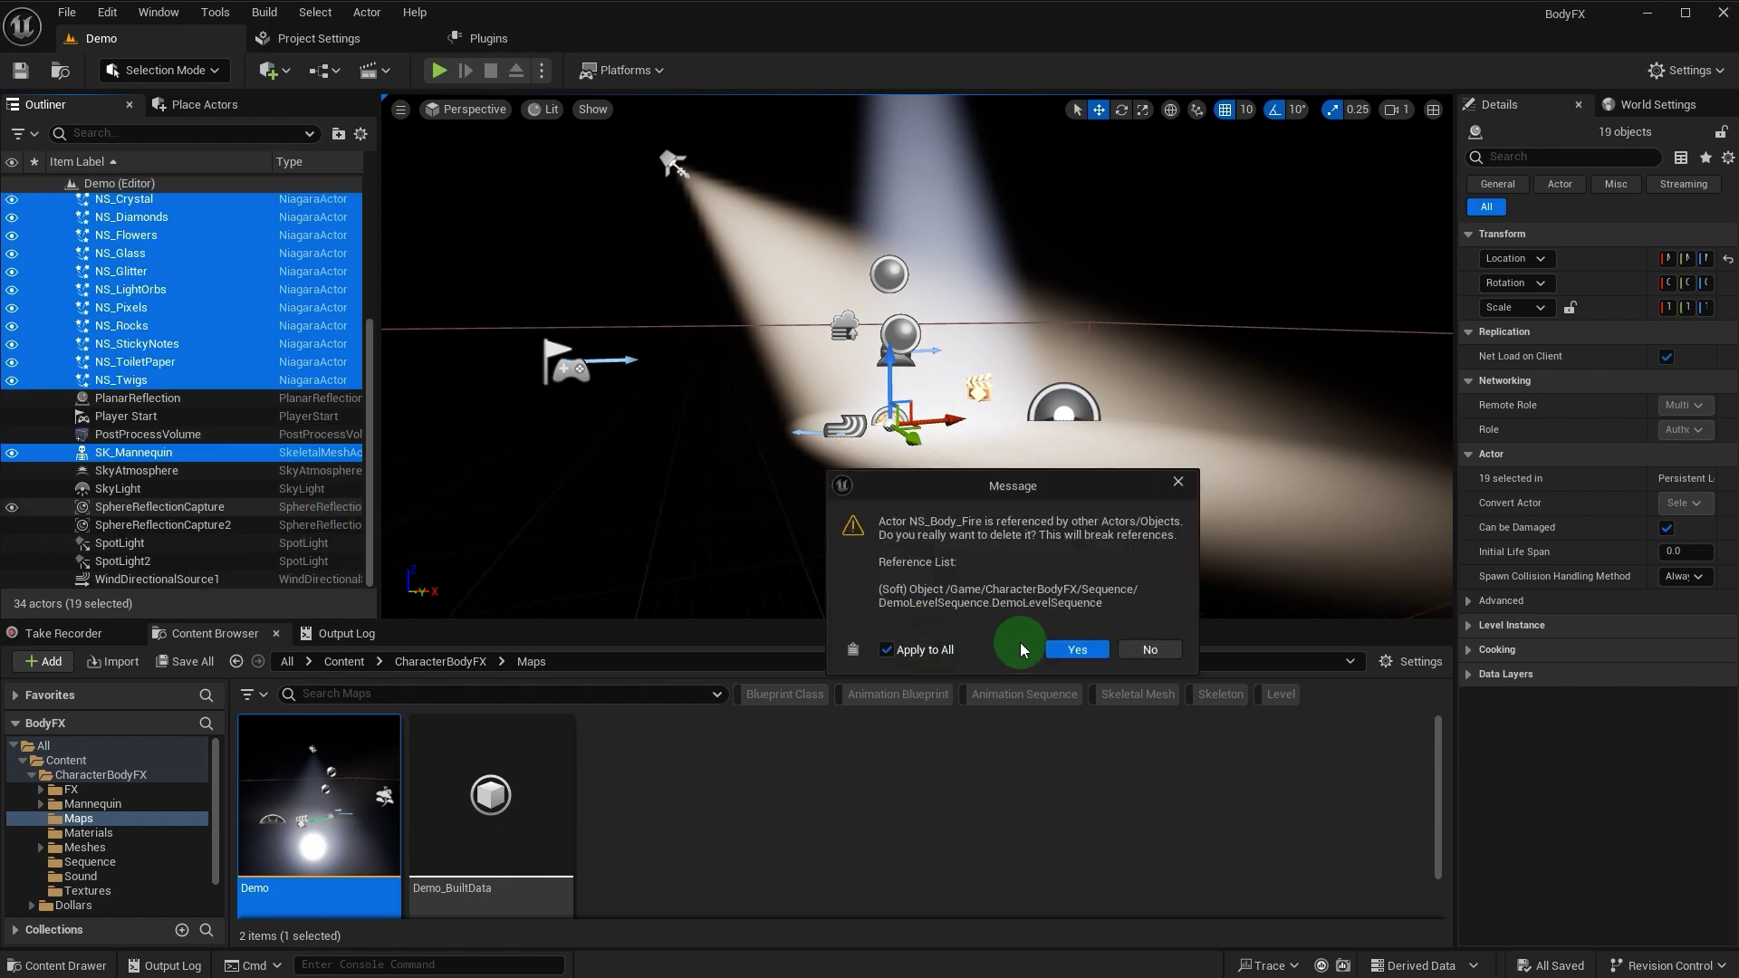
pyautogui.click(1075, 651)
pyautogui.scroll(-2, 163, 824)
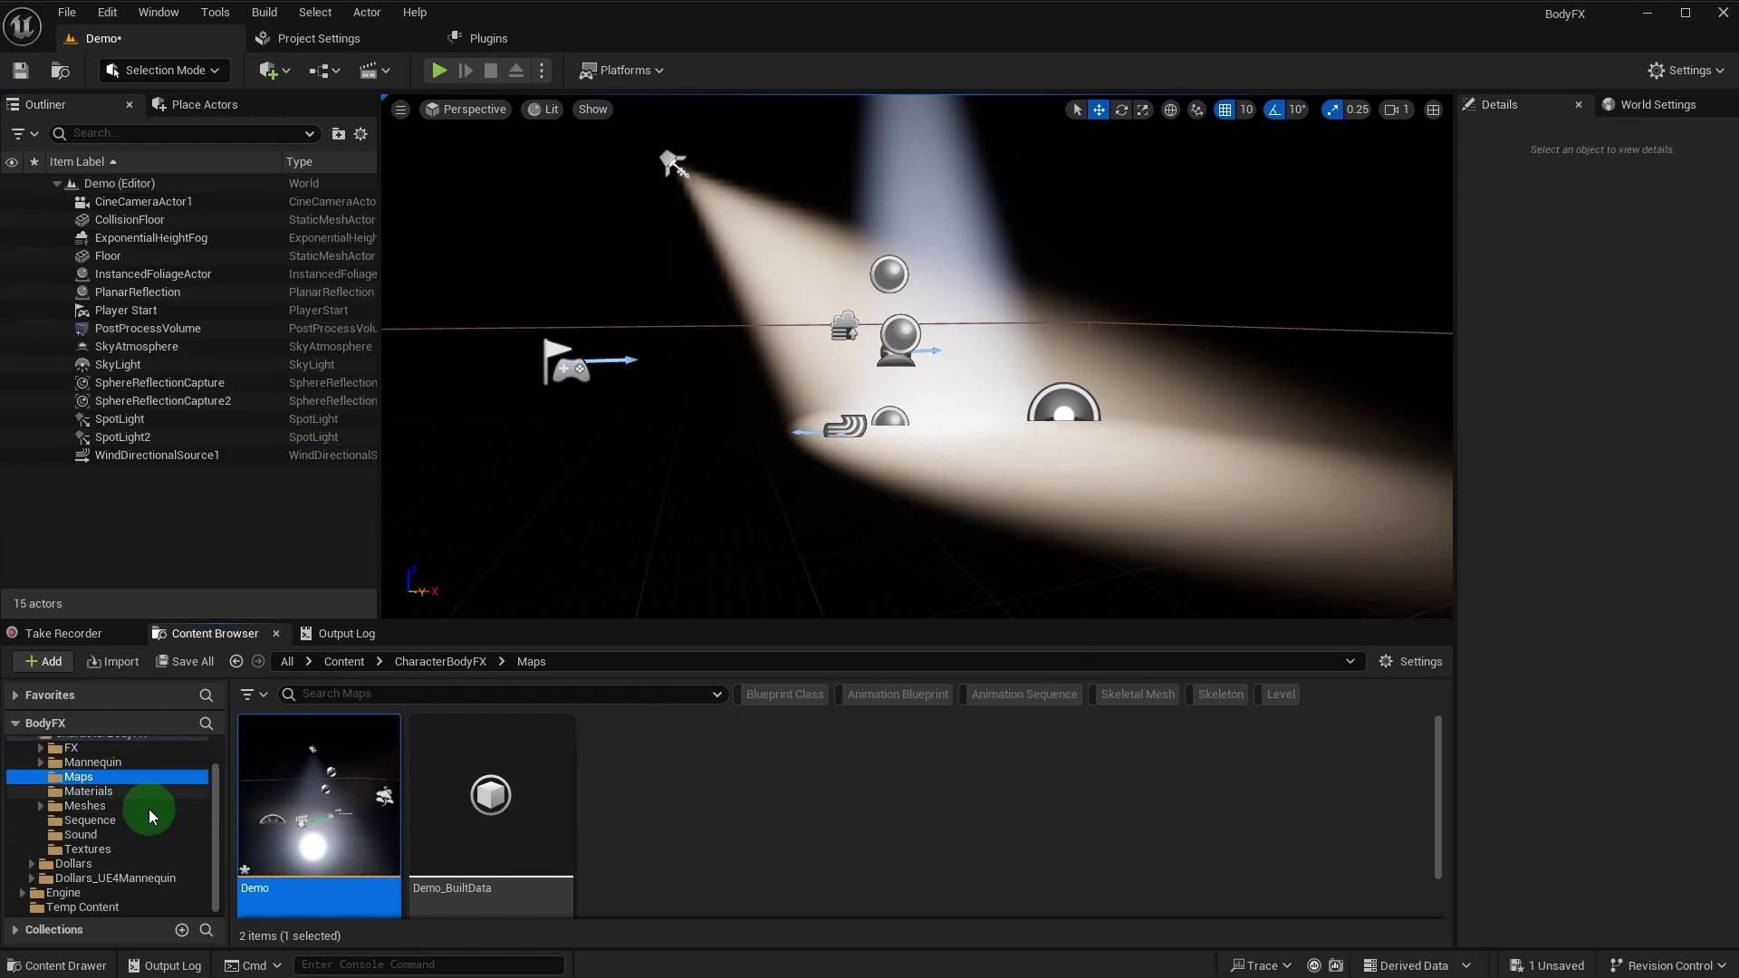
# - Place BP_Mannequin from Dollars_UE4Mannequin into the level and reset its location to 0, 0, 0
pyautogui.click(116, 877)
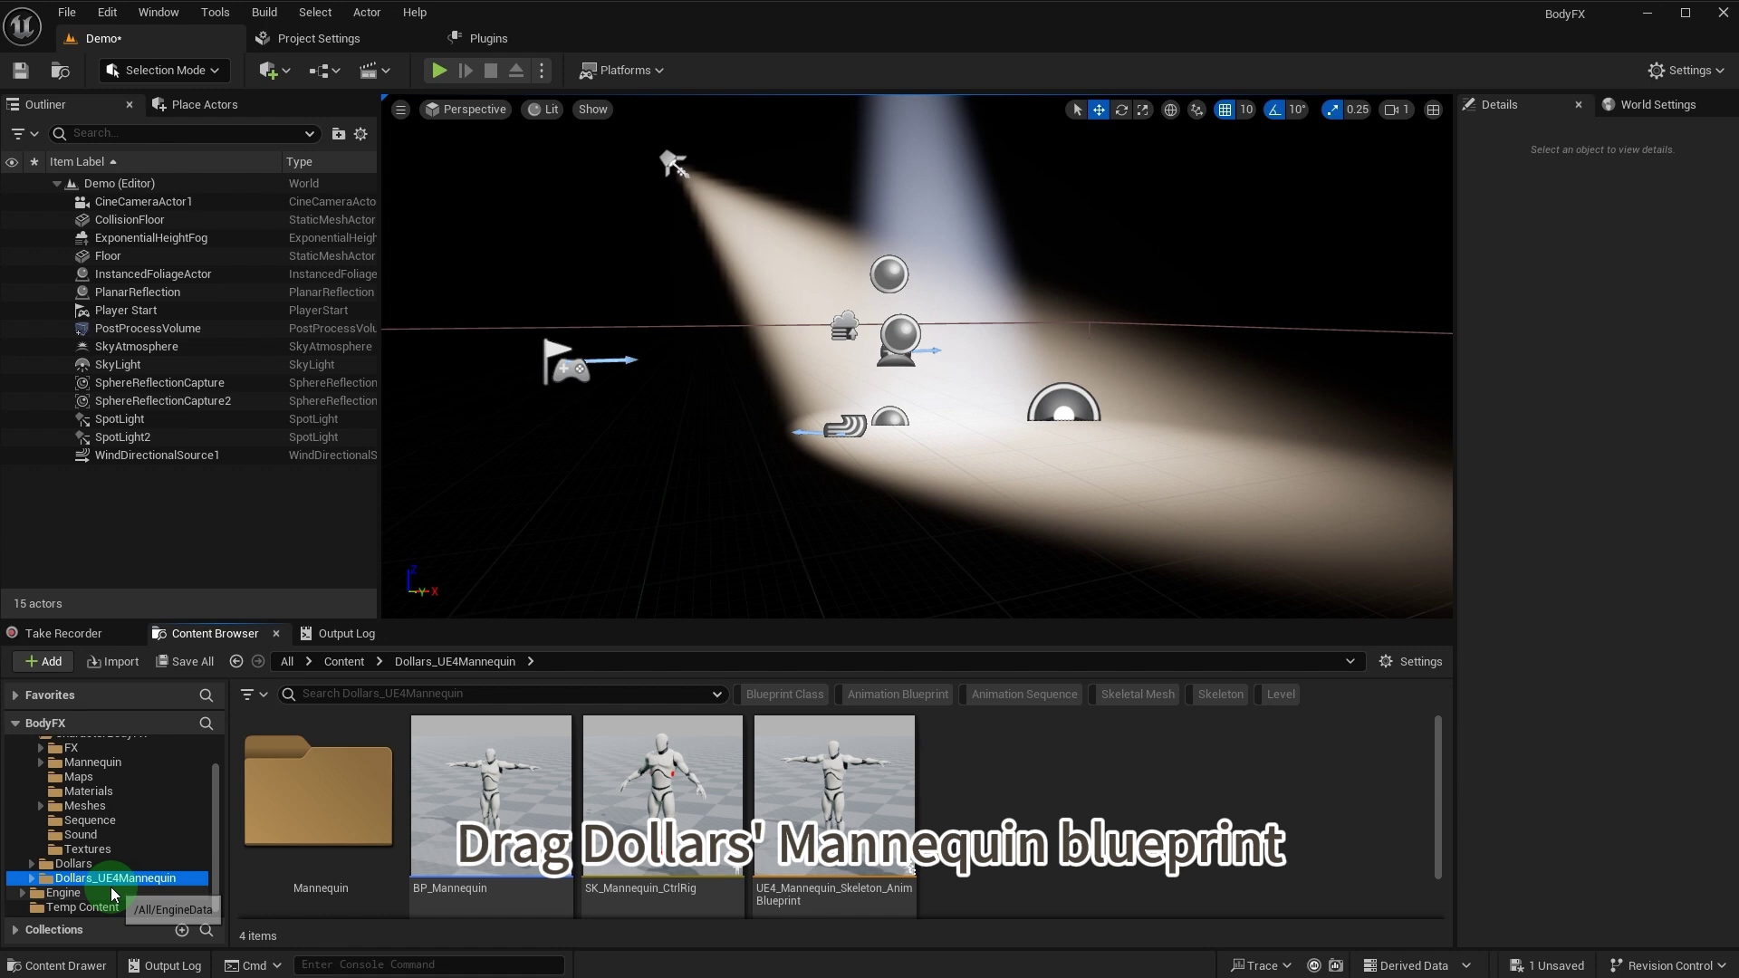
pyautogui.click(506, 876)
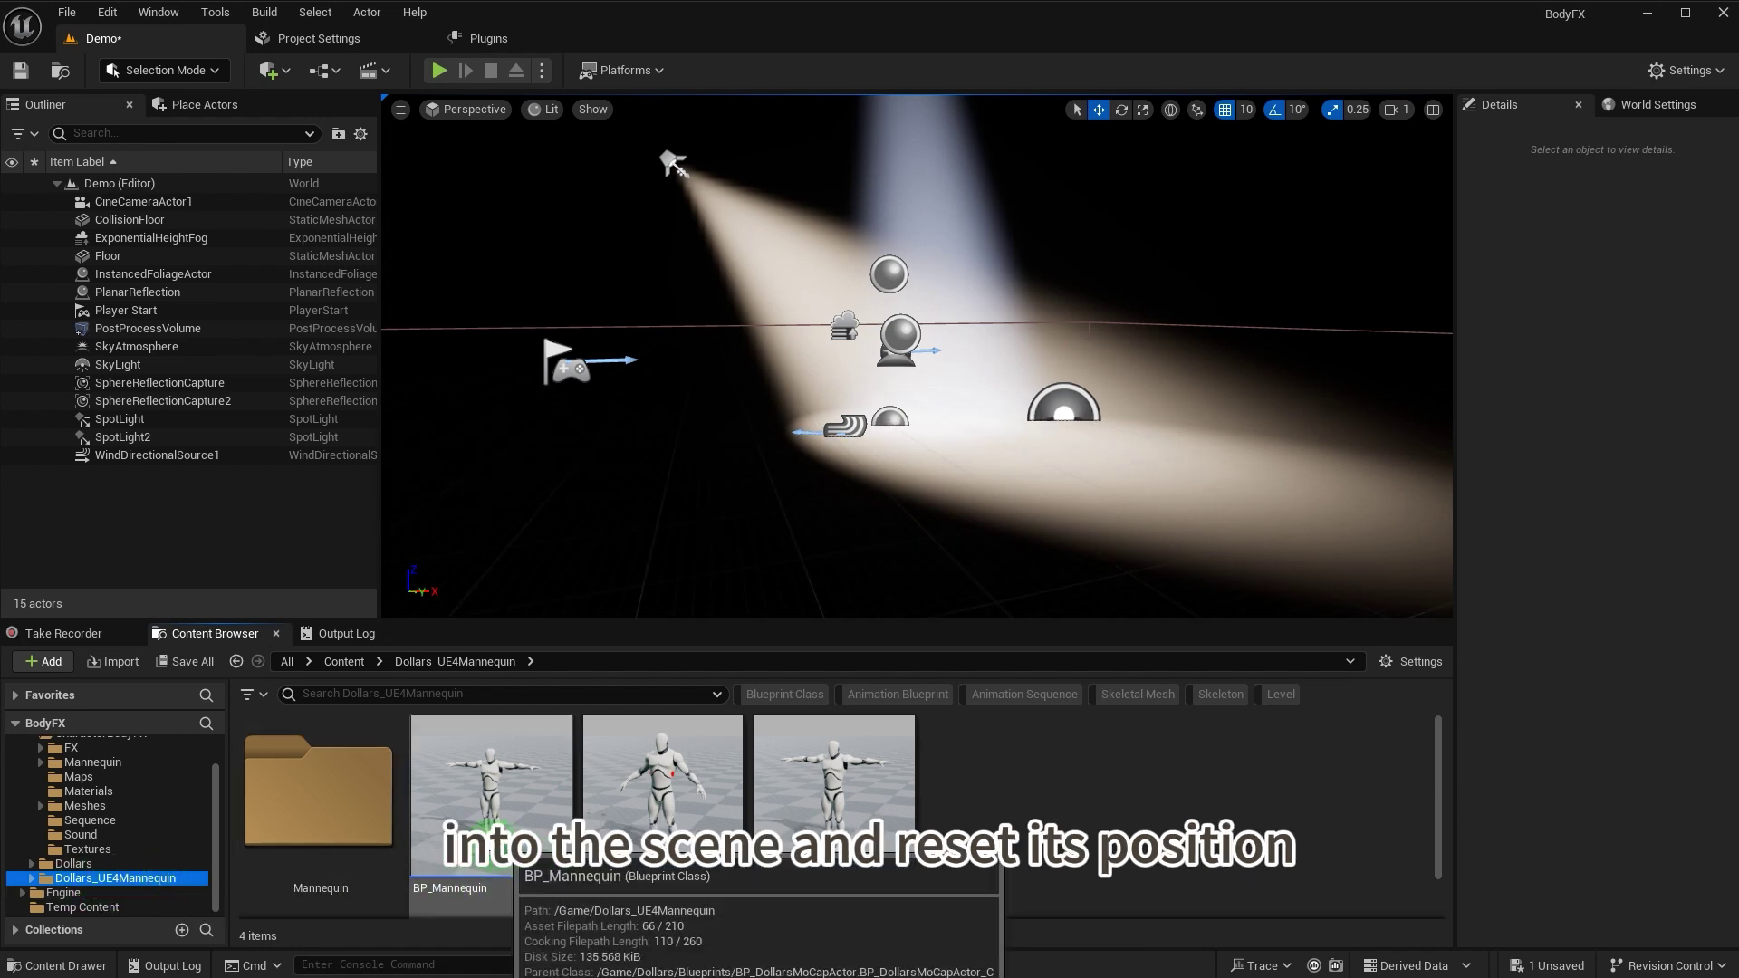
pyautogui.moveTo(506, 876); pyautogui.dragTo(916, 440)
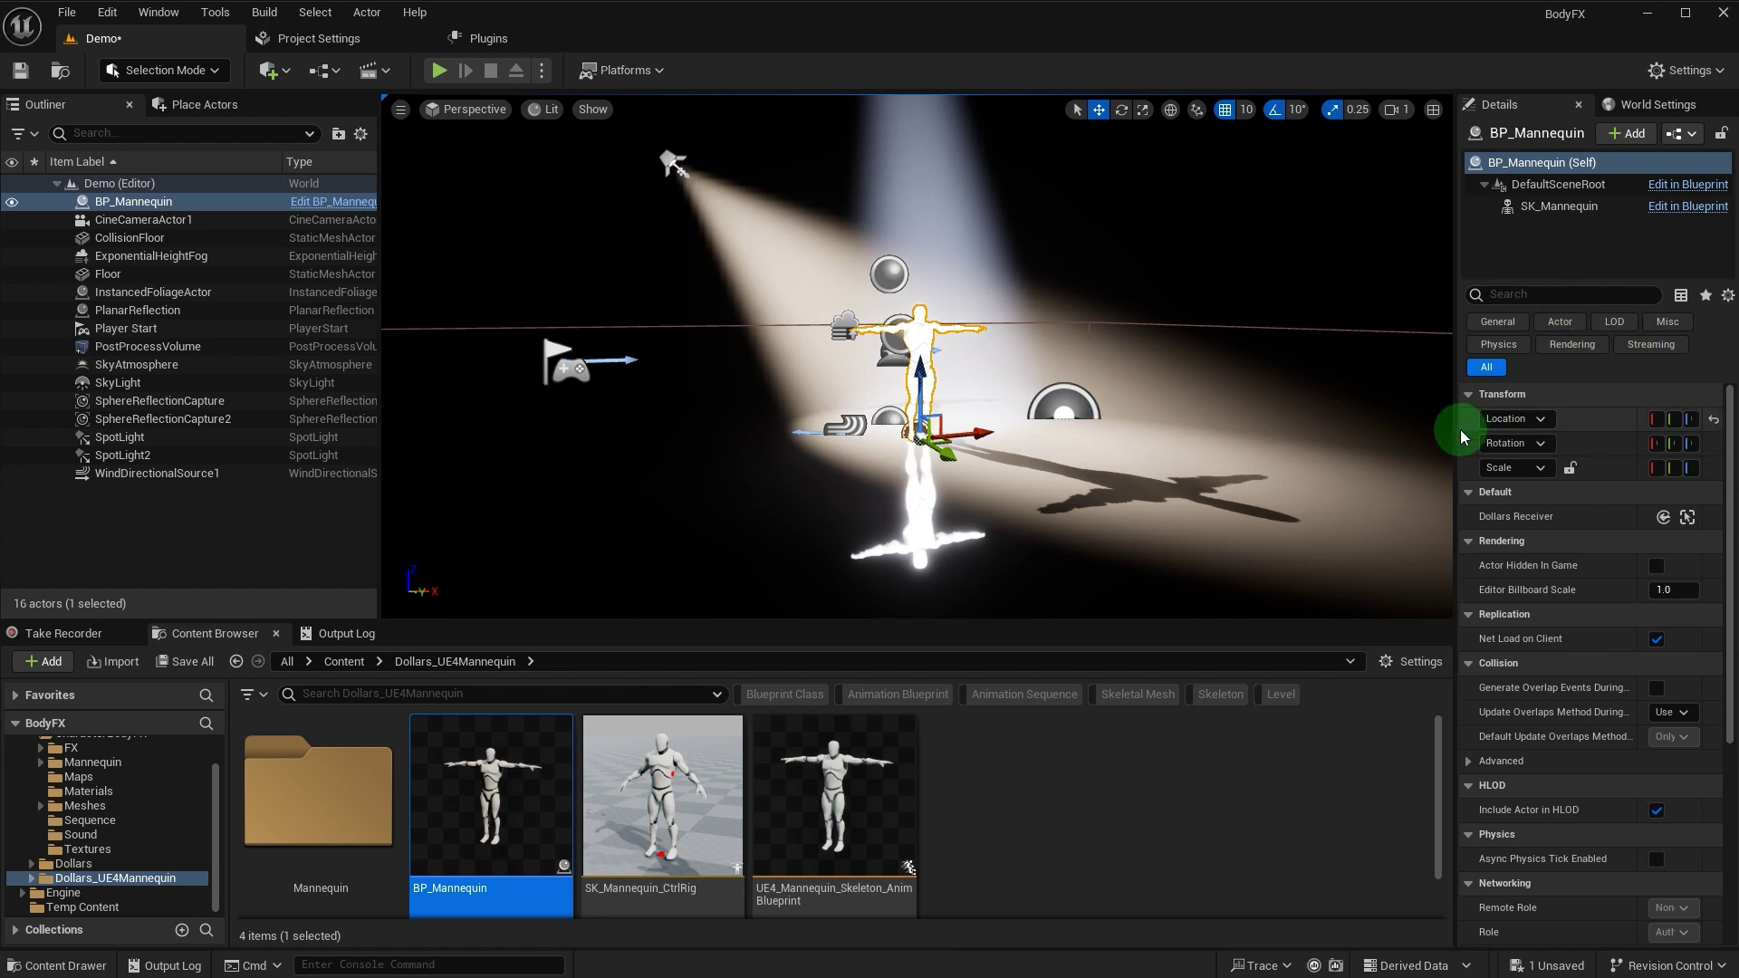
pyautogui.moveTo(1456, 427); pyautogui.dragTo(1301, 427)
pyautogui.click(1713, 402)
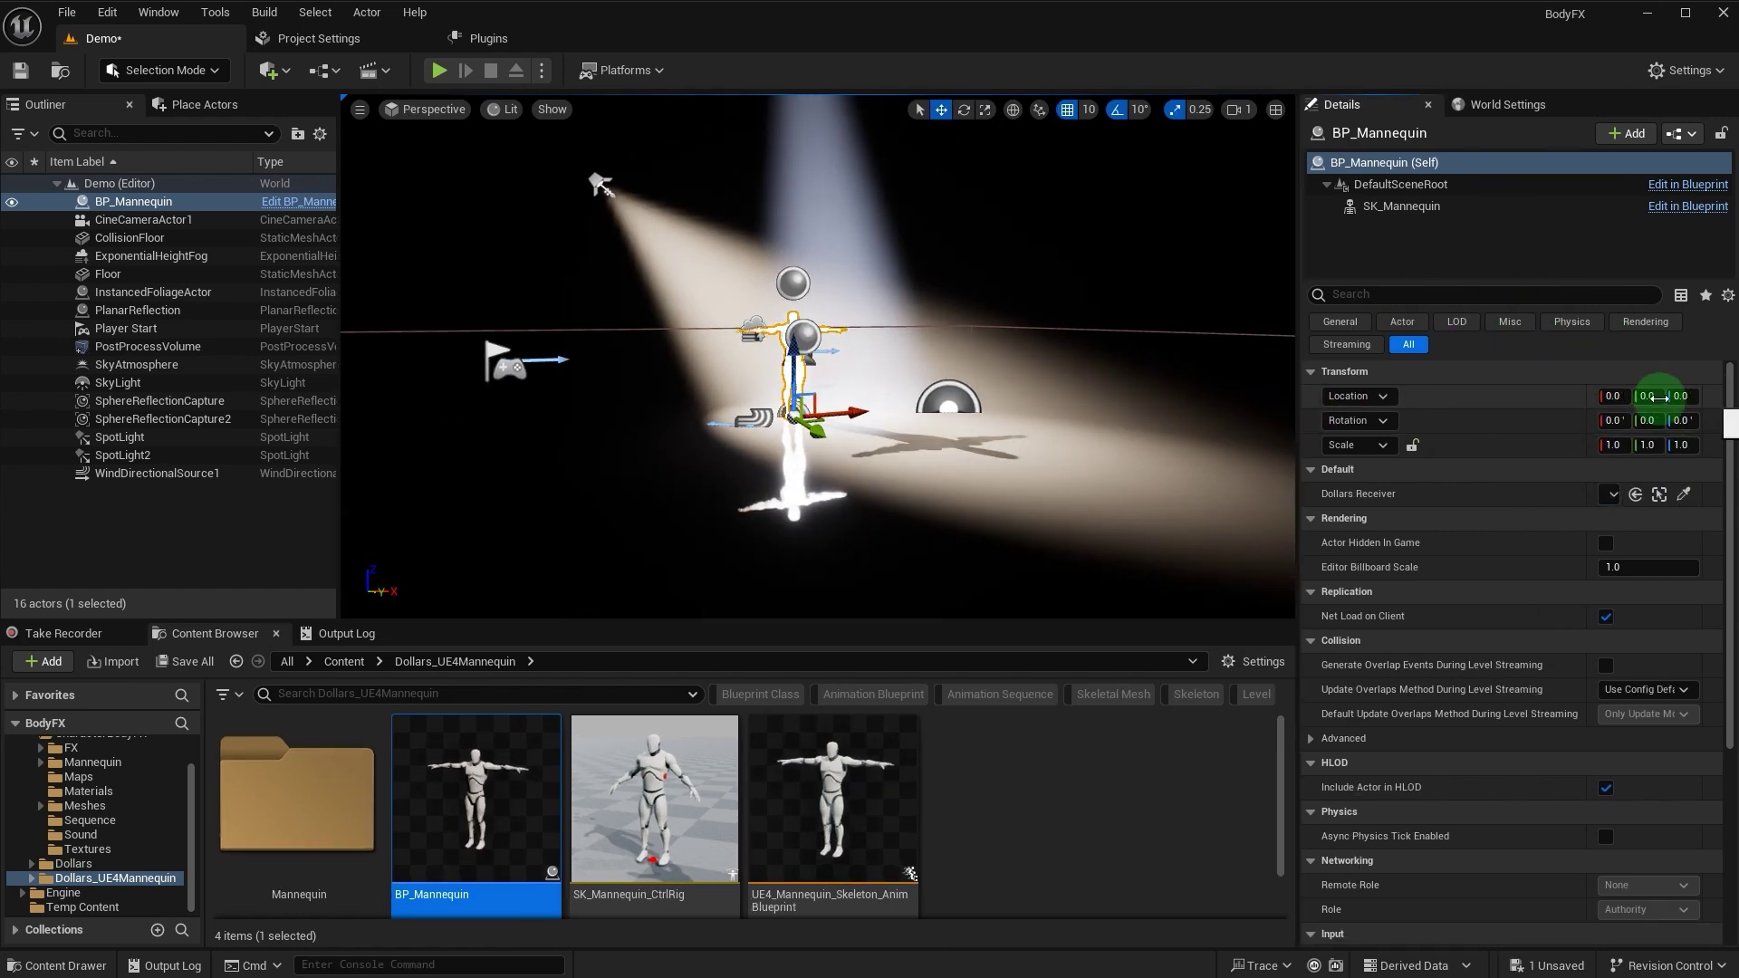
# - Place a BP_DollarsReceiver in the level with its Mo Cap Actor set to BP_Mannequin
pyautogui.click(95, 872)
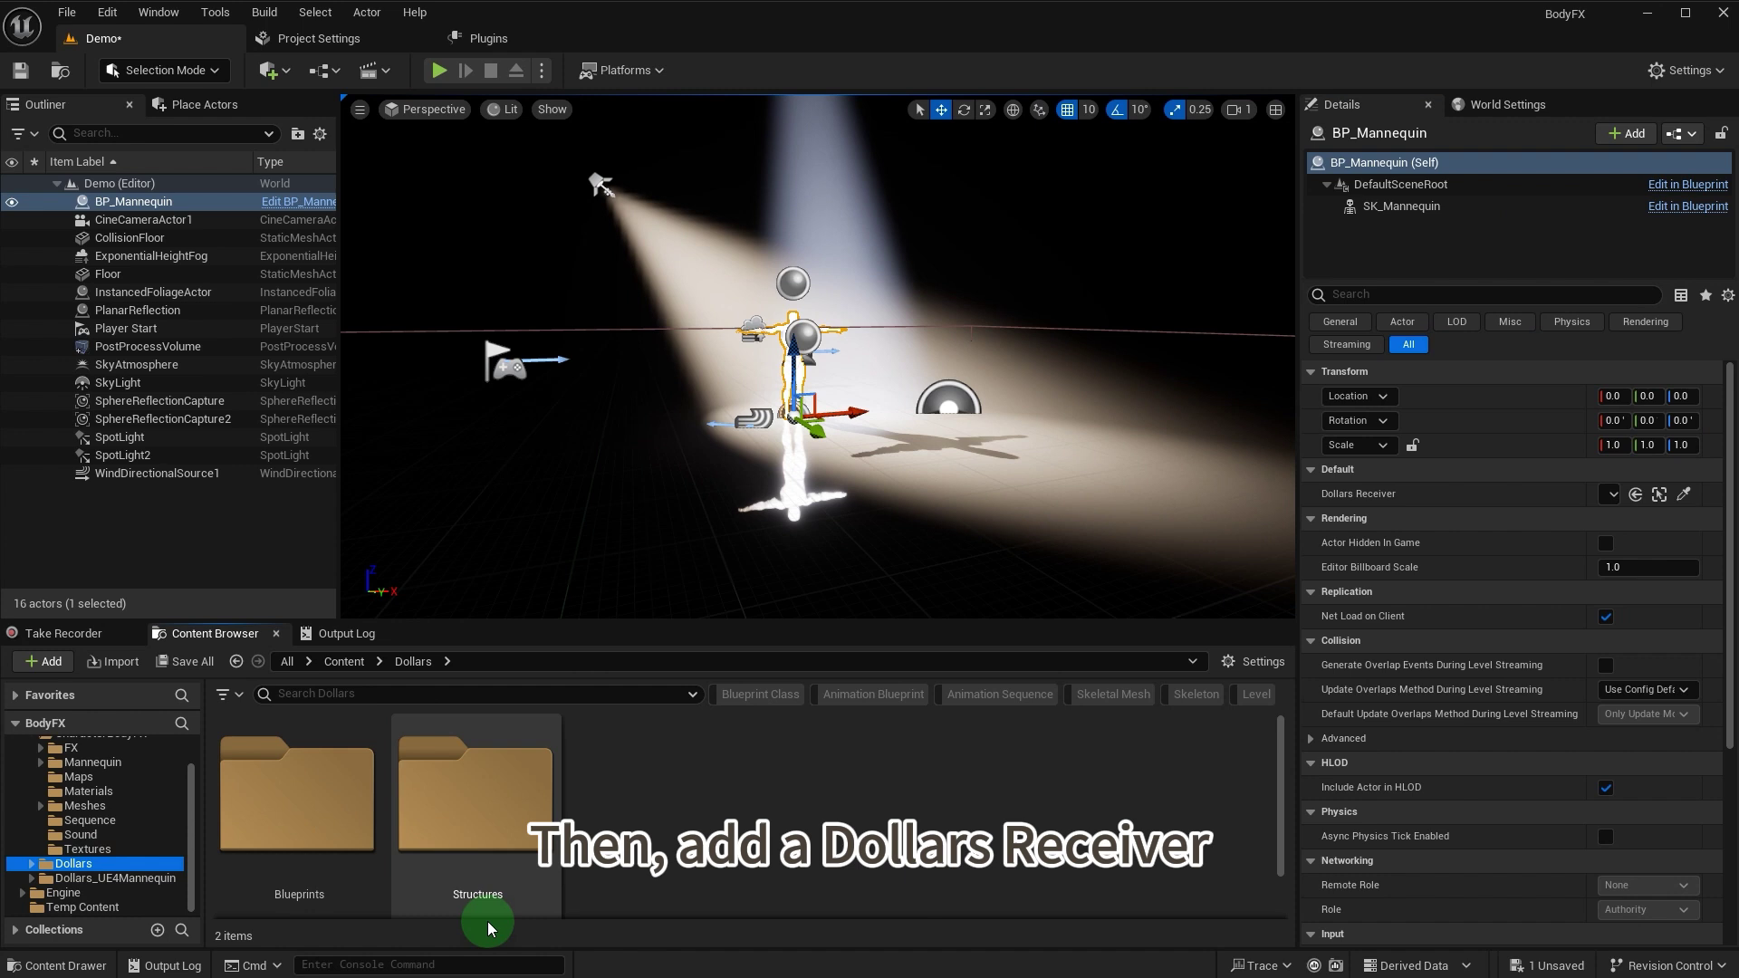
pyautogui.doubleClick(280, 819)
pyautogui.moveTo(492, 861); pyautogui.dragTo(705, 460)
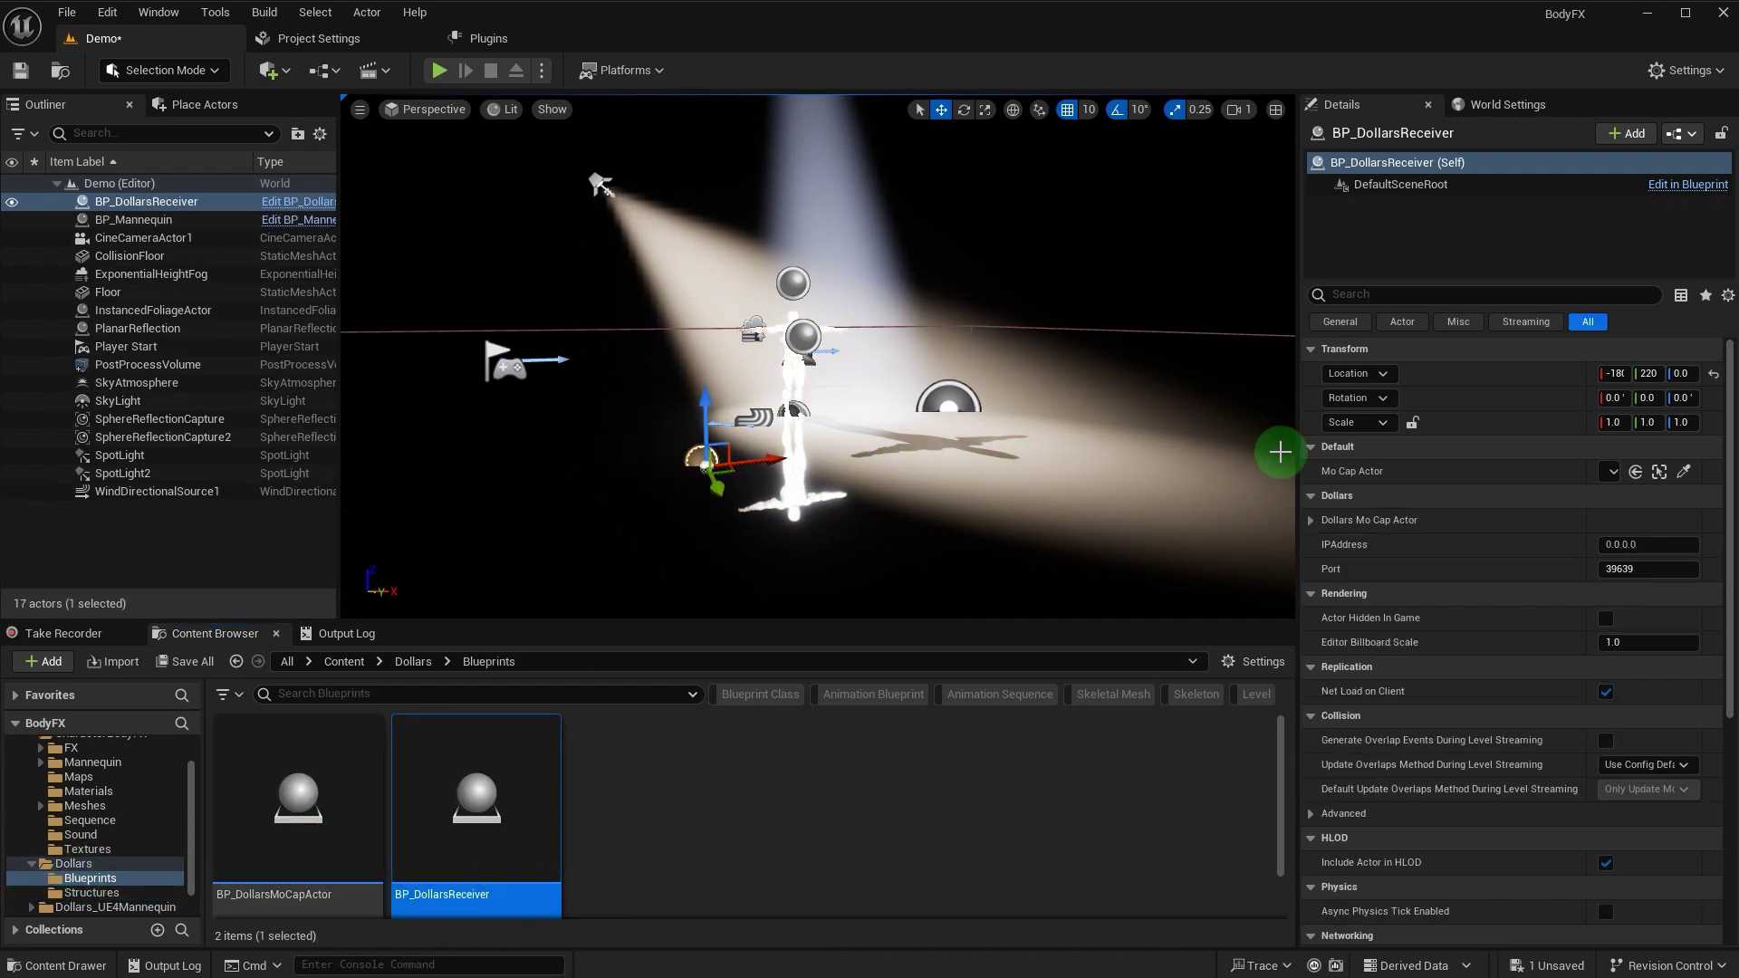
pyautogui.moveTo(1297, 461); pyautogui.dragTo(1128, 455)
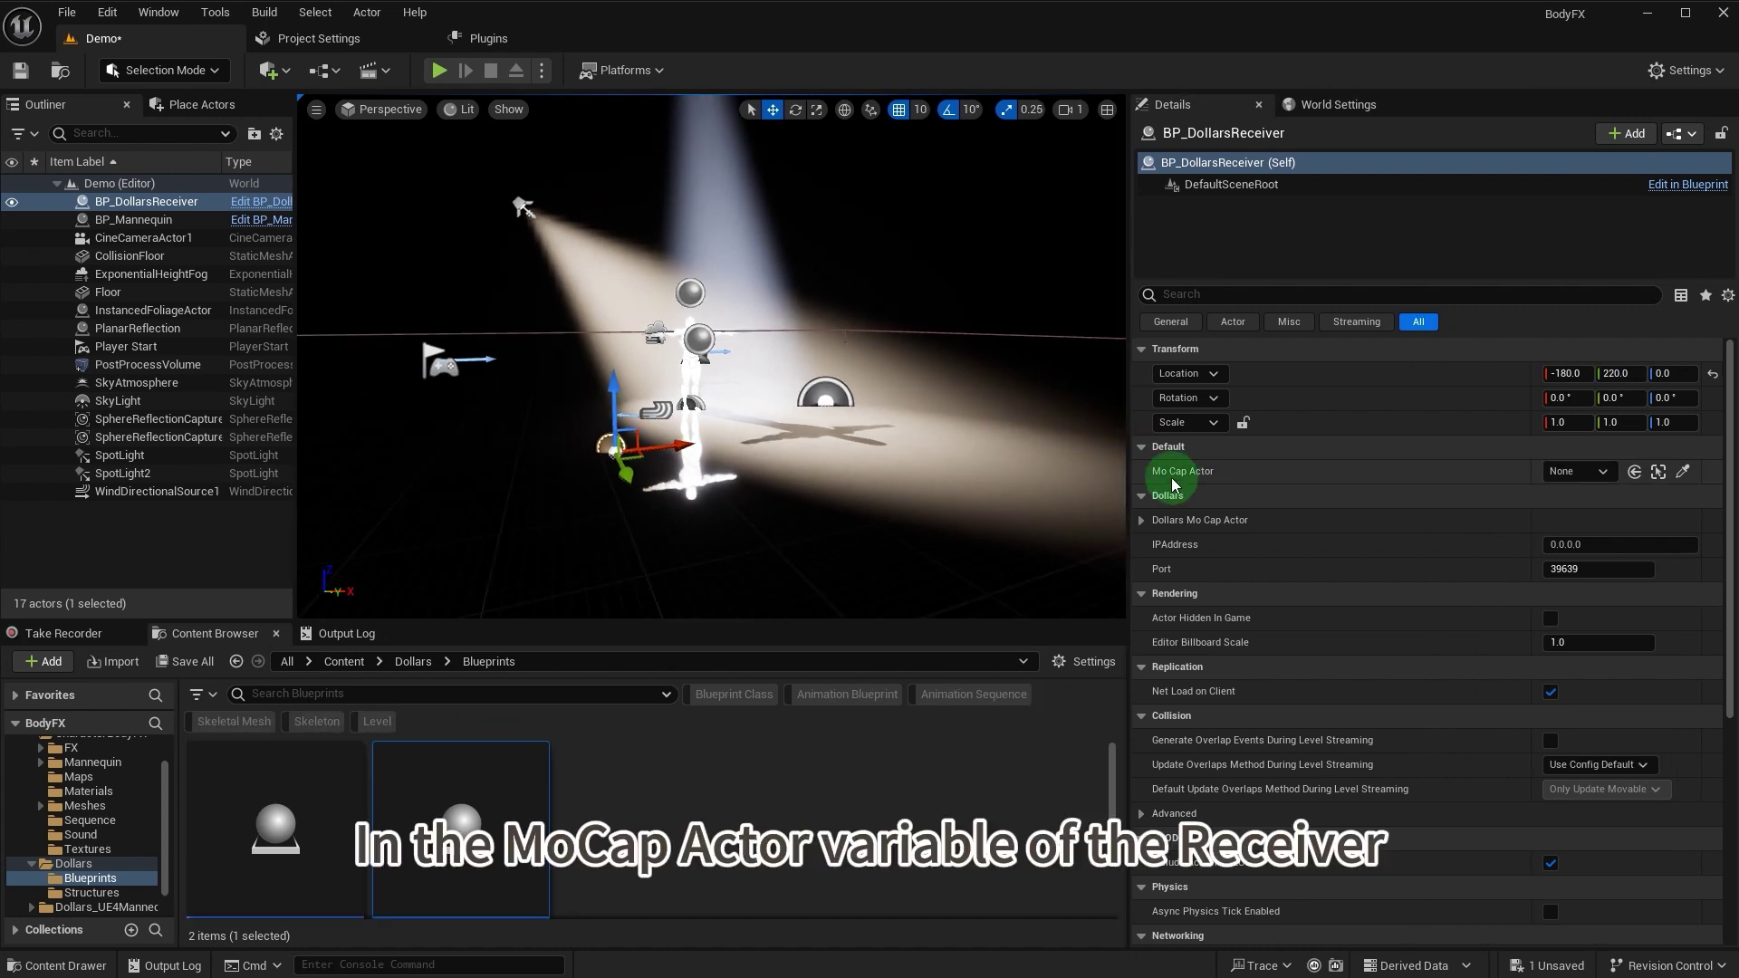
pyautogui.click(1575, 471)
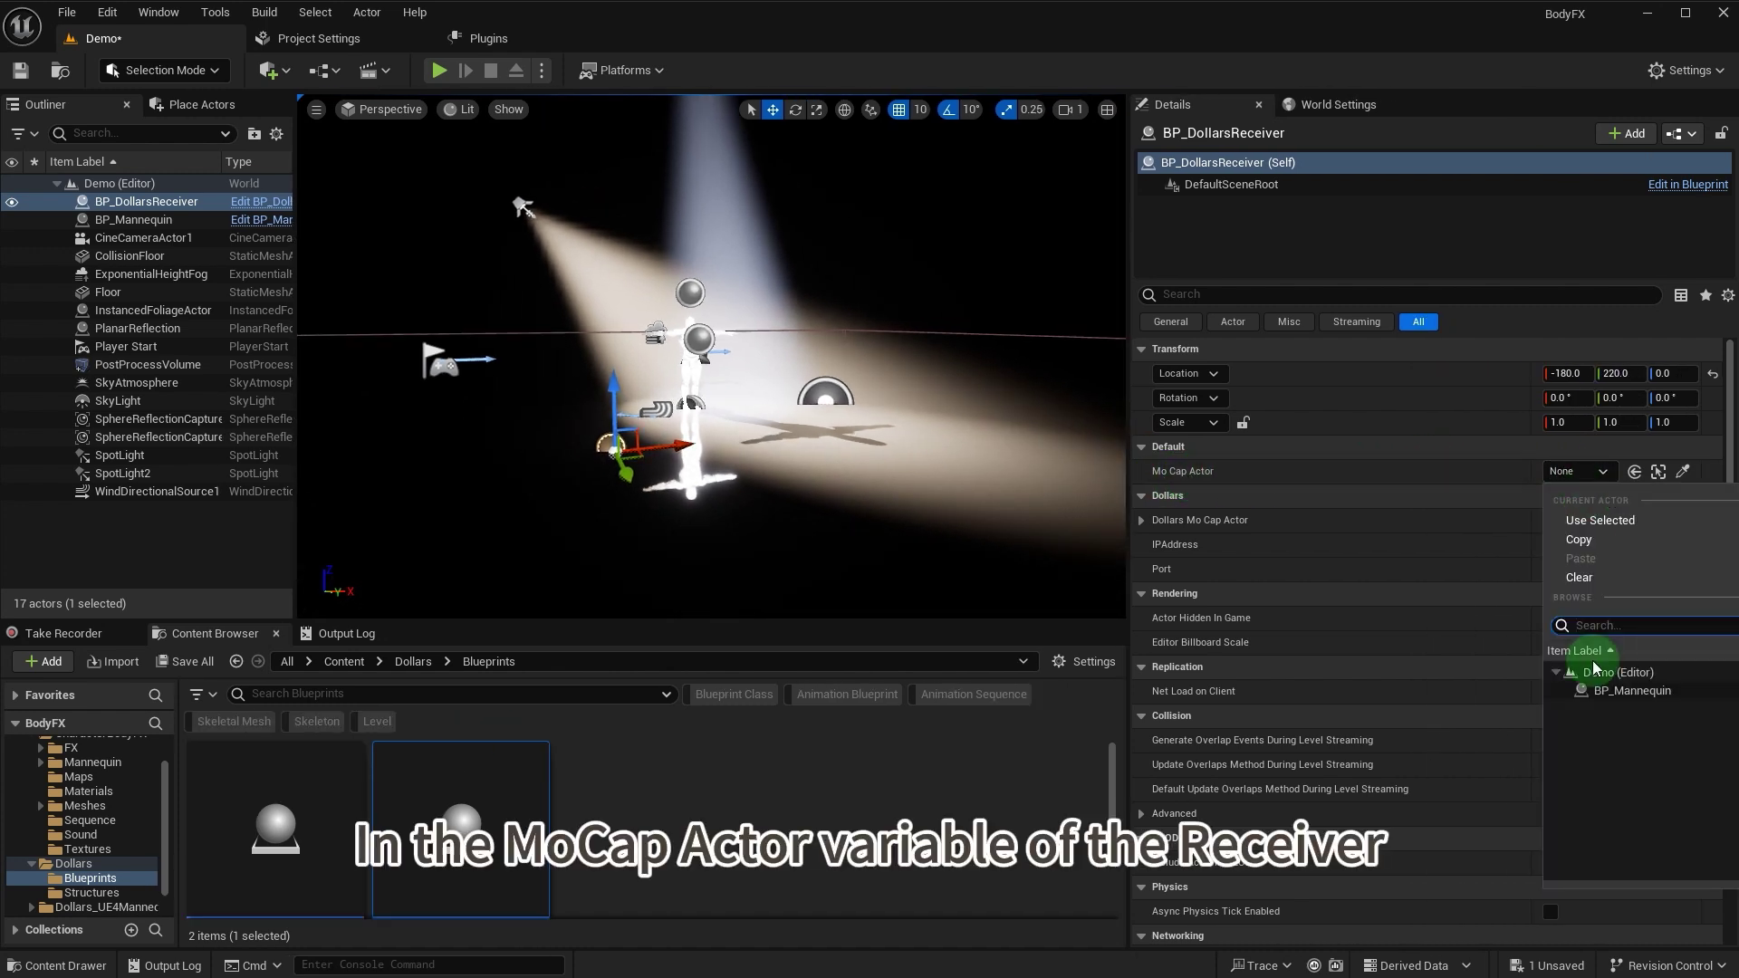
pyautogui.click(1620, 689)
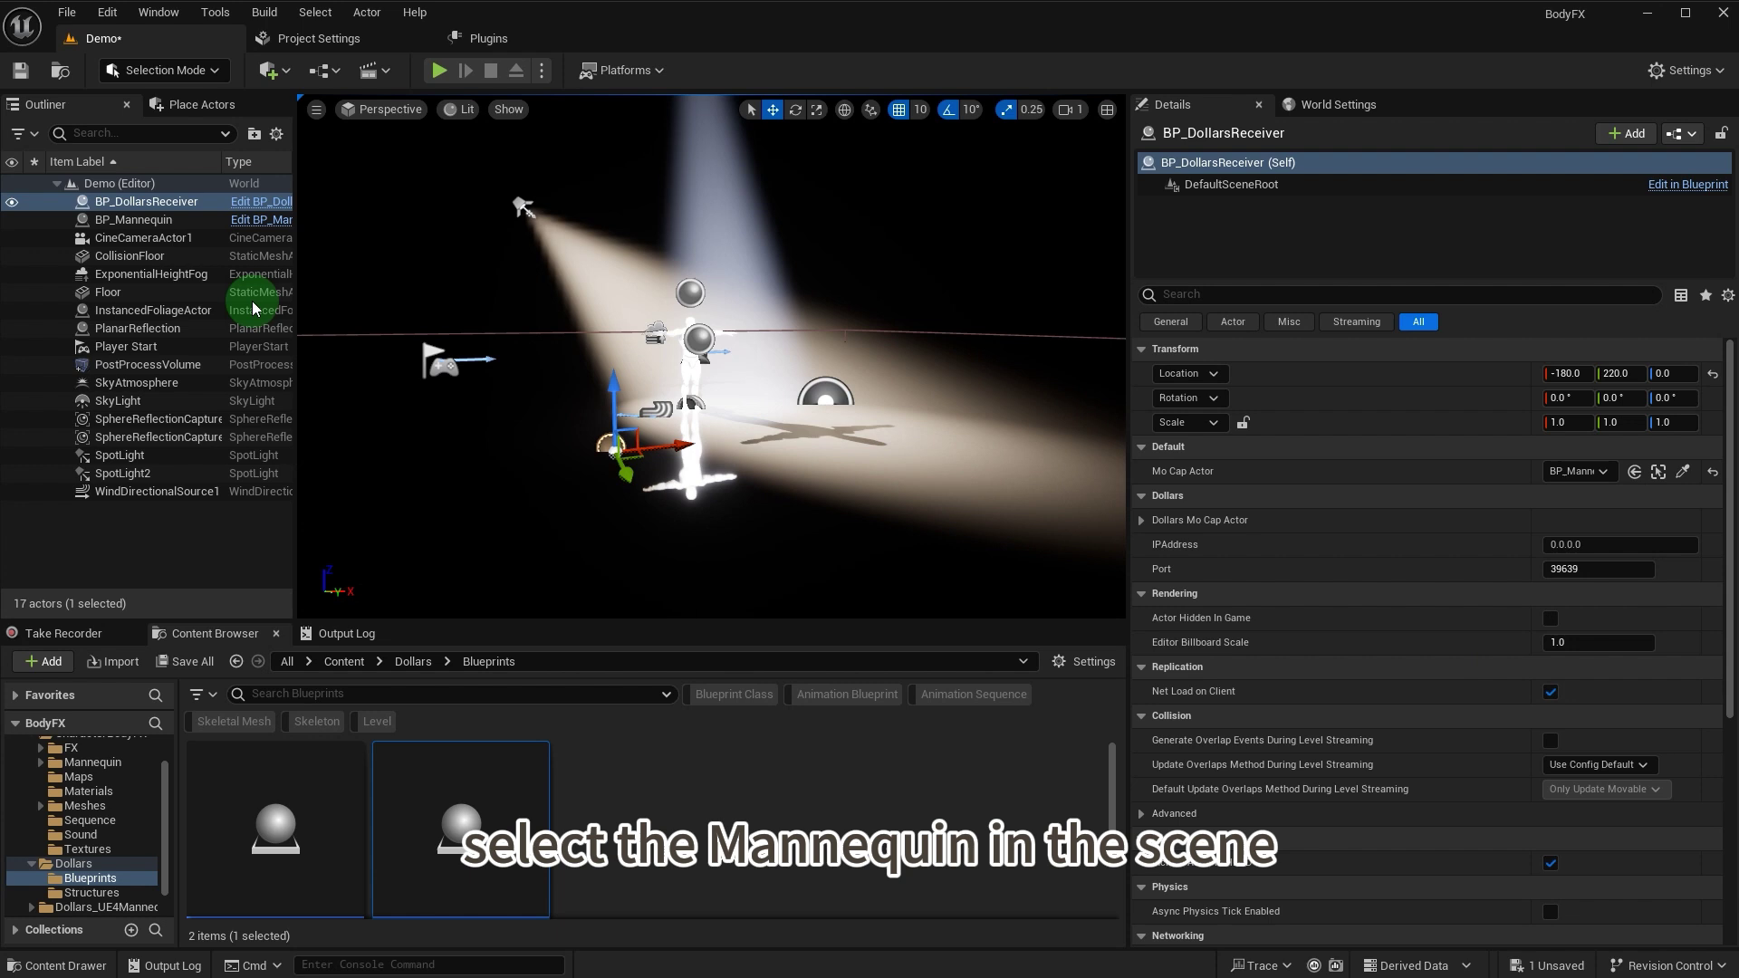
# - Set BP_Mannequin's Dollars Receiver to BP_DollarsReceiver
pyautogui.click(127, 221)
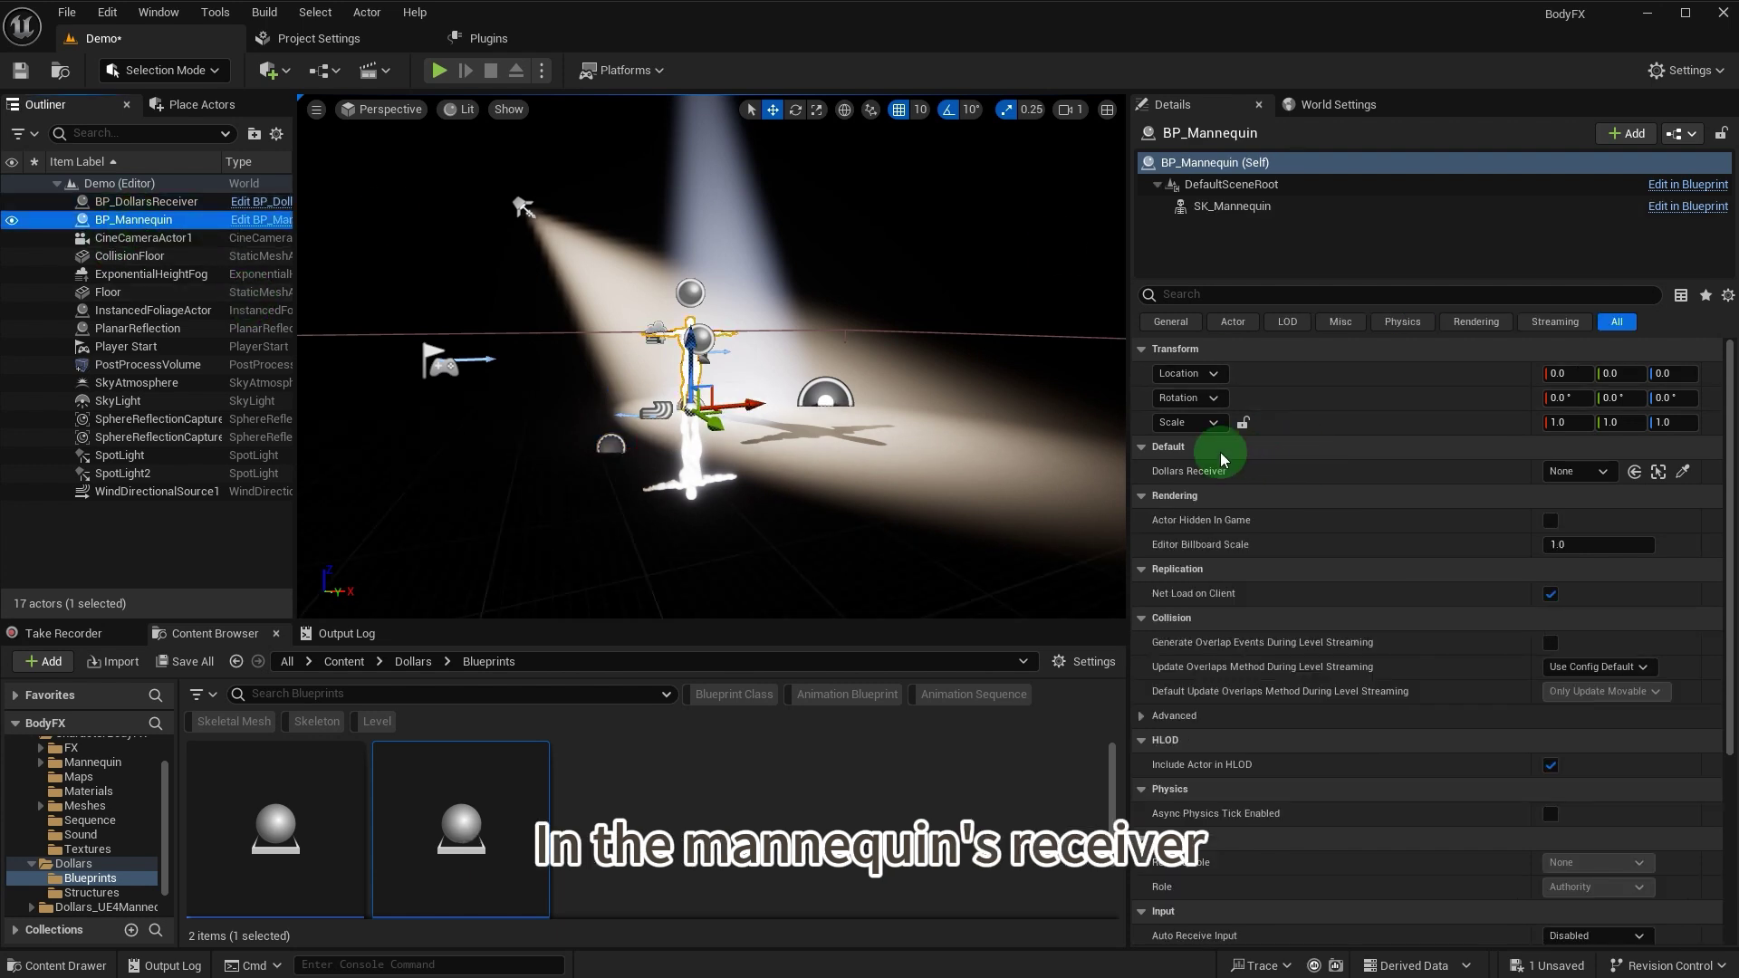
pyautogui.click(1602, 472)
pyautogui.click(1638, 692)
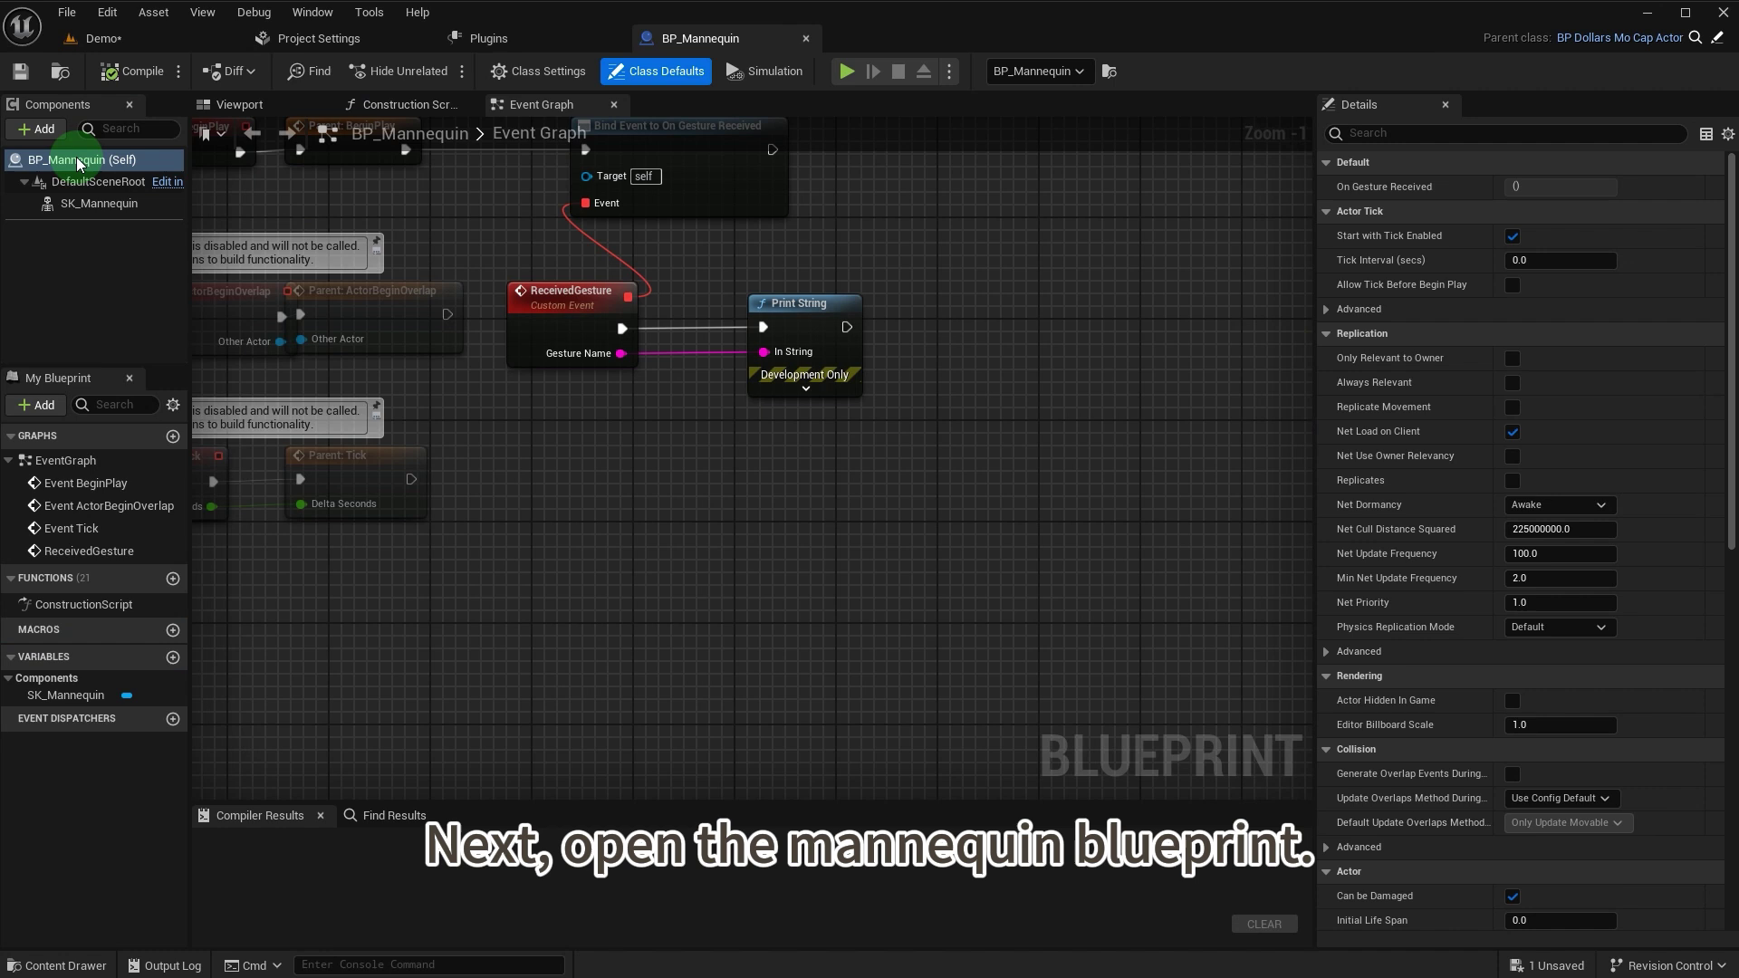
# - Add a Niagara Particle System component to BP_Mannequin, parented under SK_Mannequin
pyautogui.click(41, 129)
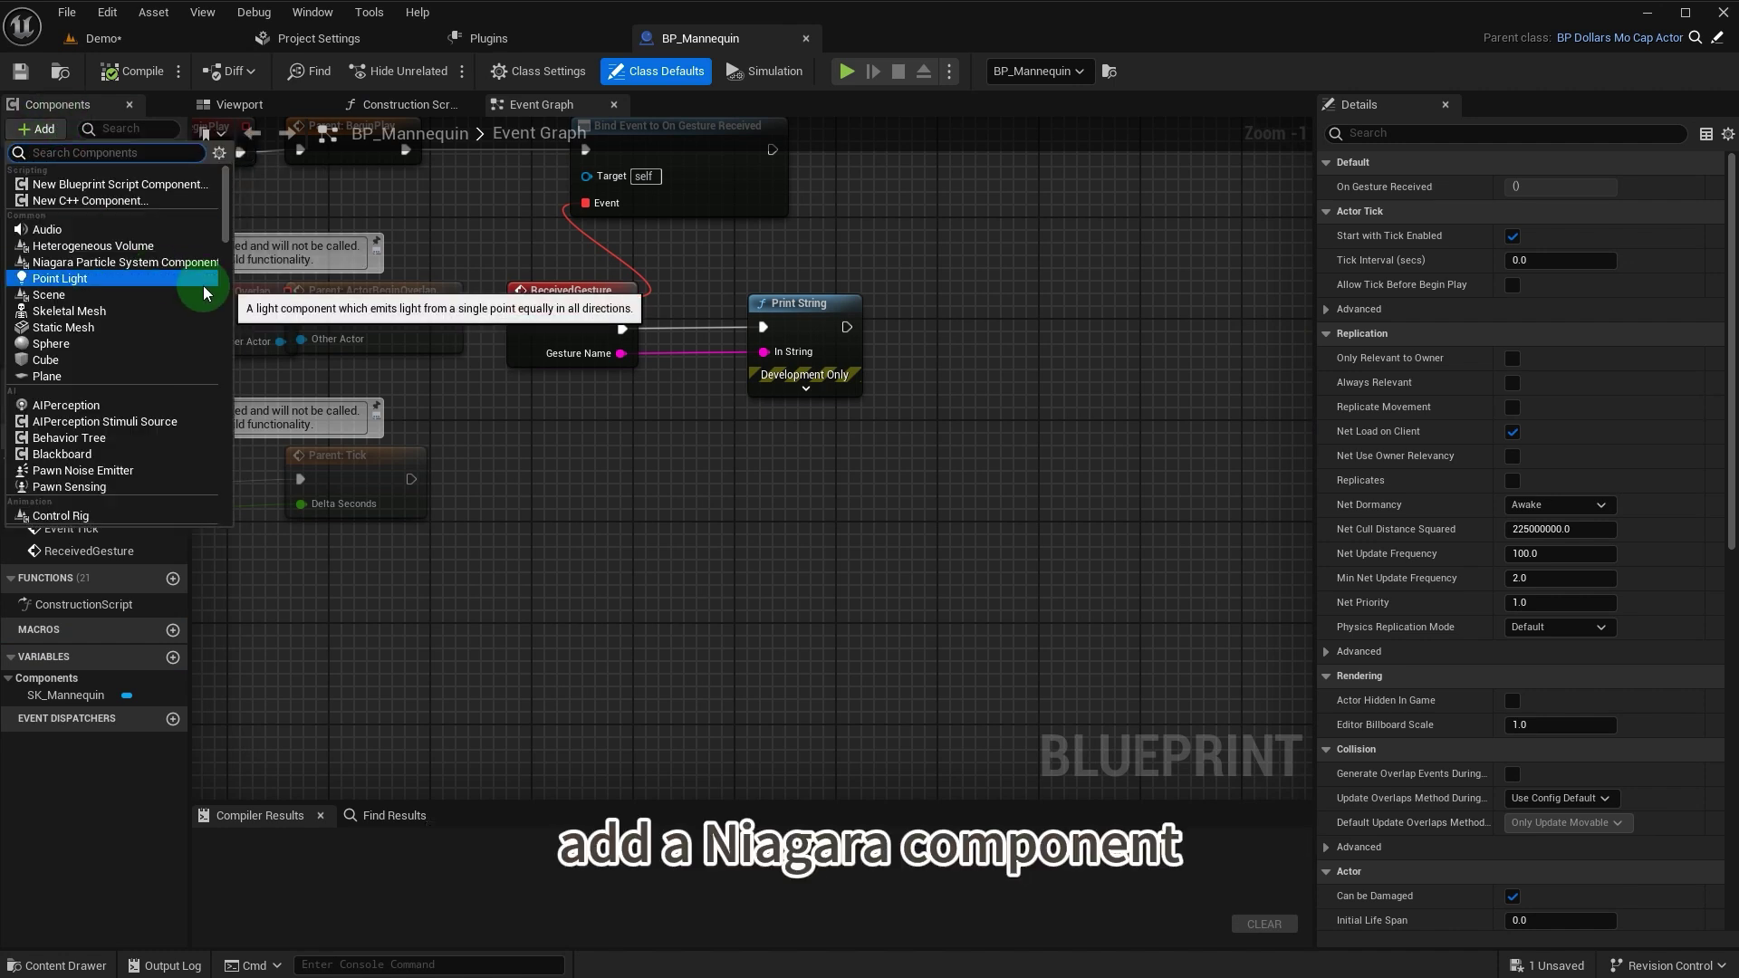
pyautogui.click(169, 262)
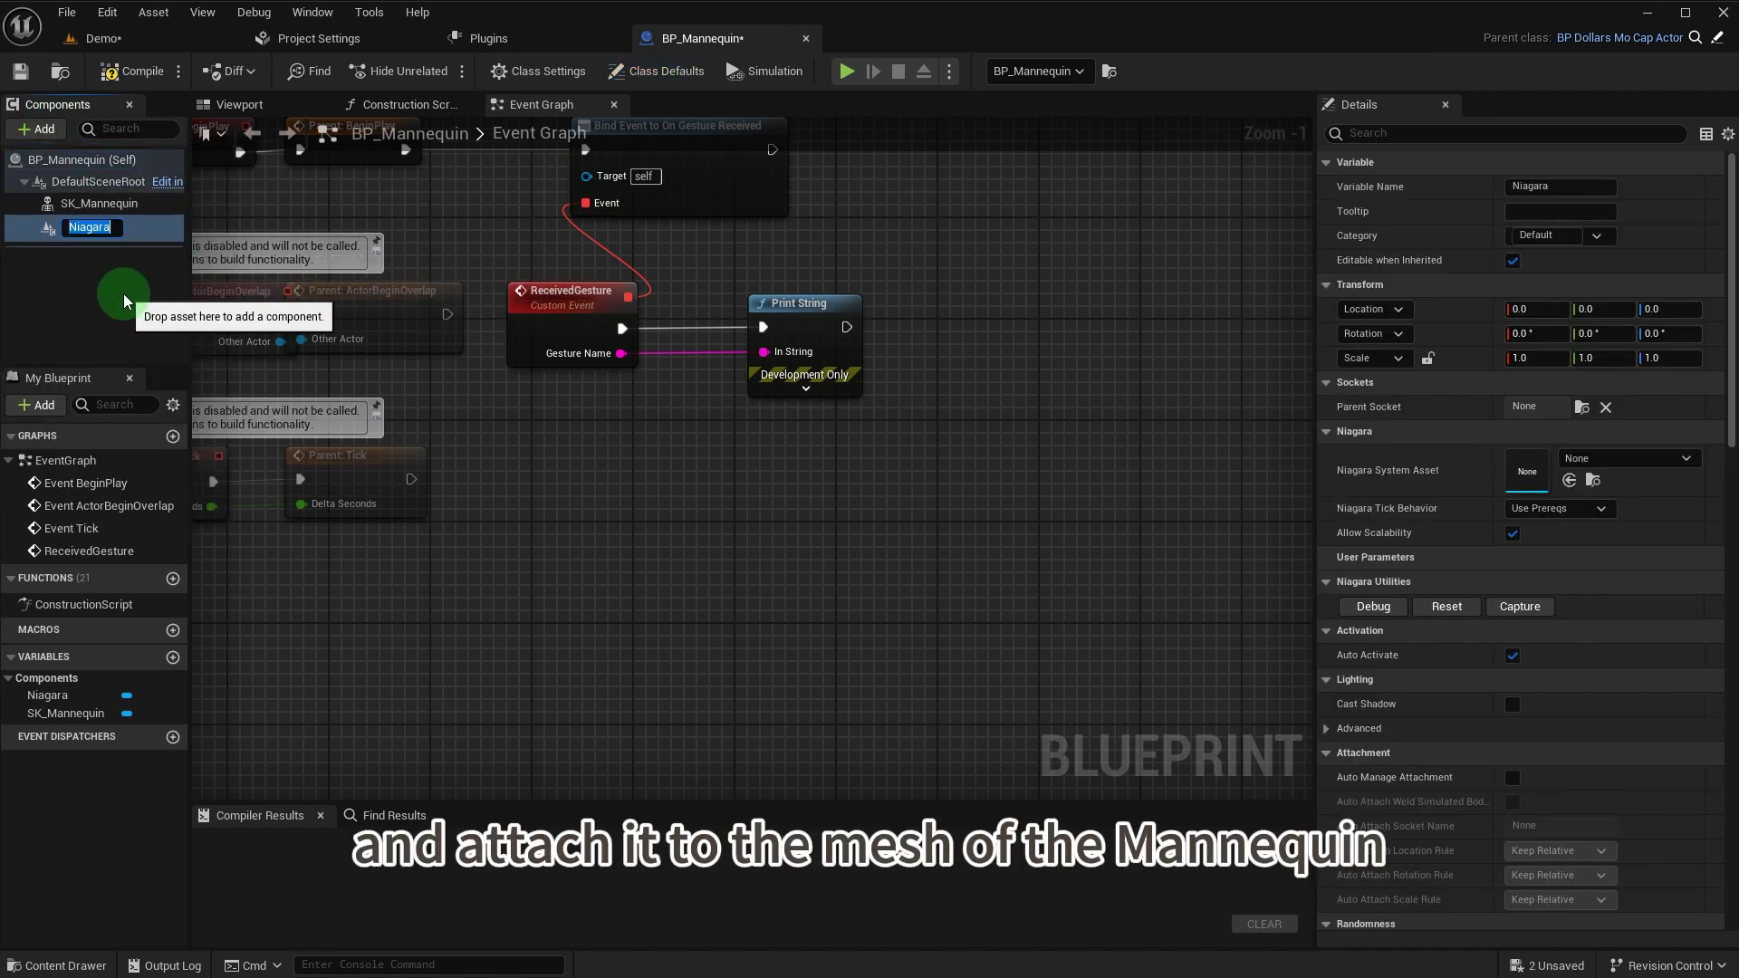
pyautogui.click(122, 243)
pyautogui.moveTo(121, 228); pyautogui.dragTo(126, 204)
# - Set the Niagara component to play NS_Coins with skeletal mesh Source Mode Attach Parent
pyautogui.click(1508, 458)
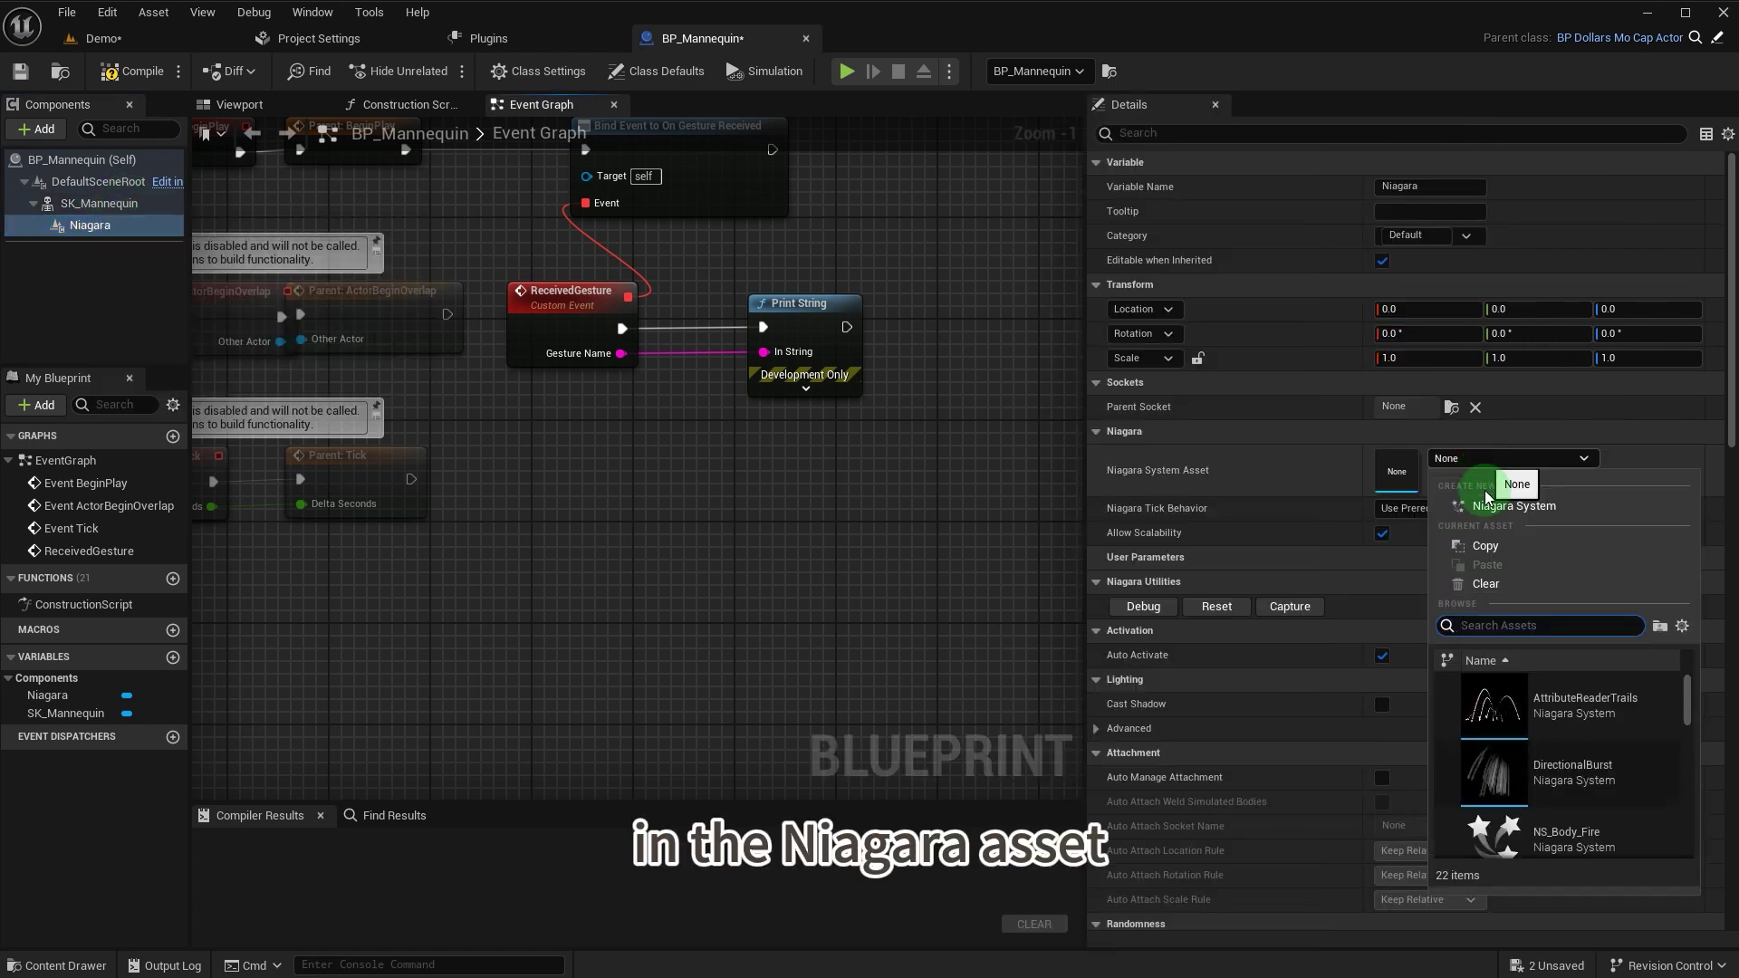
pyautogui.click(1513, 627)
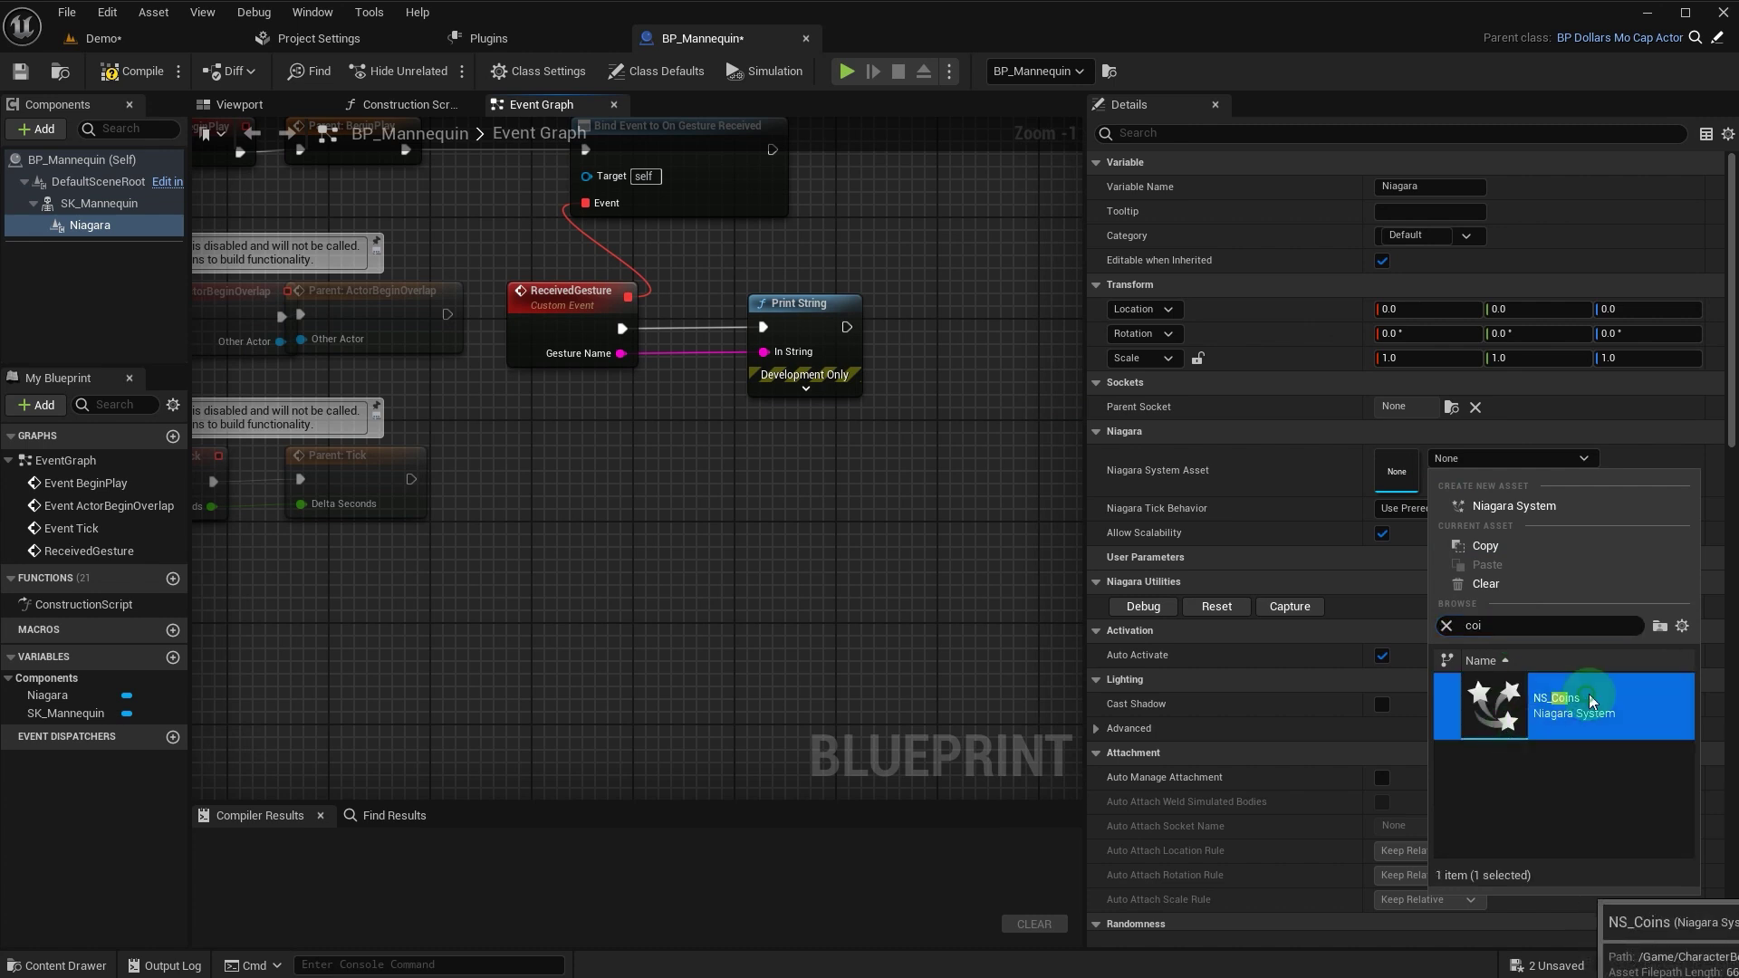
pyautogui.click(1531, 702)
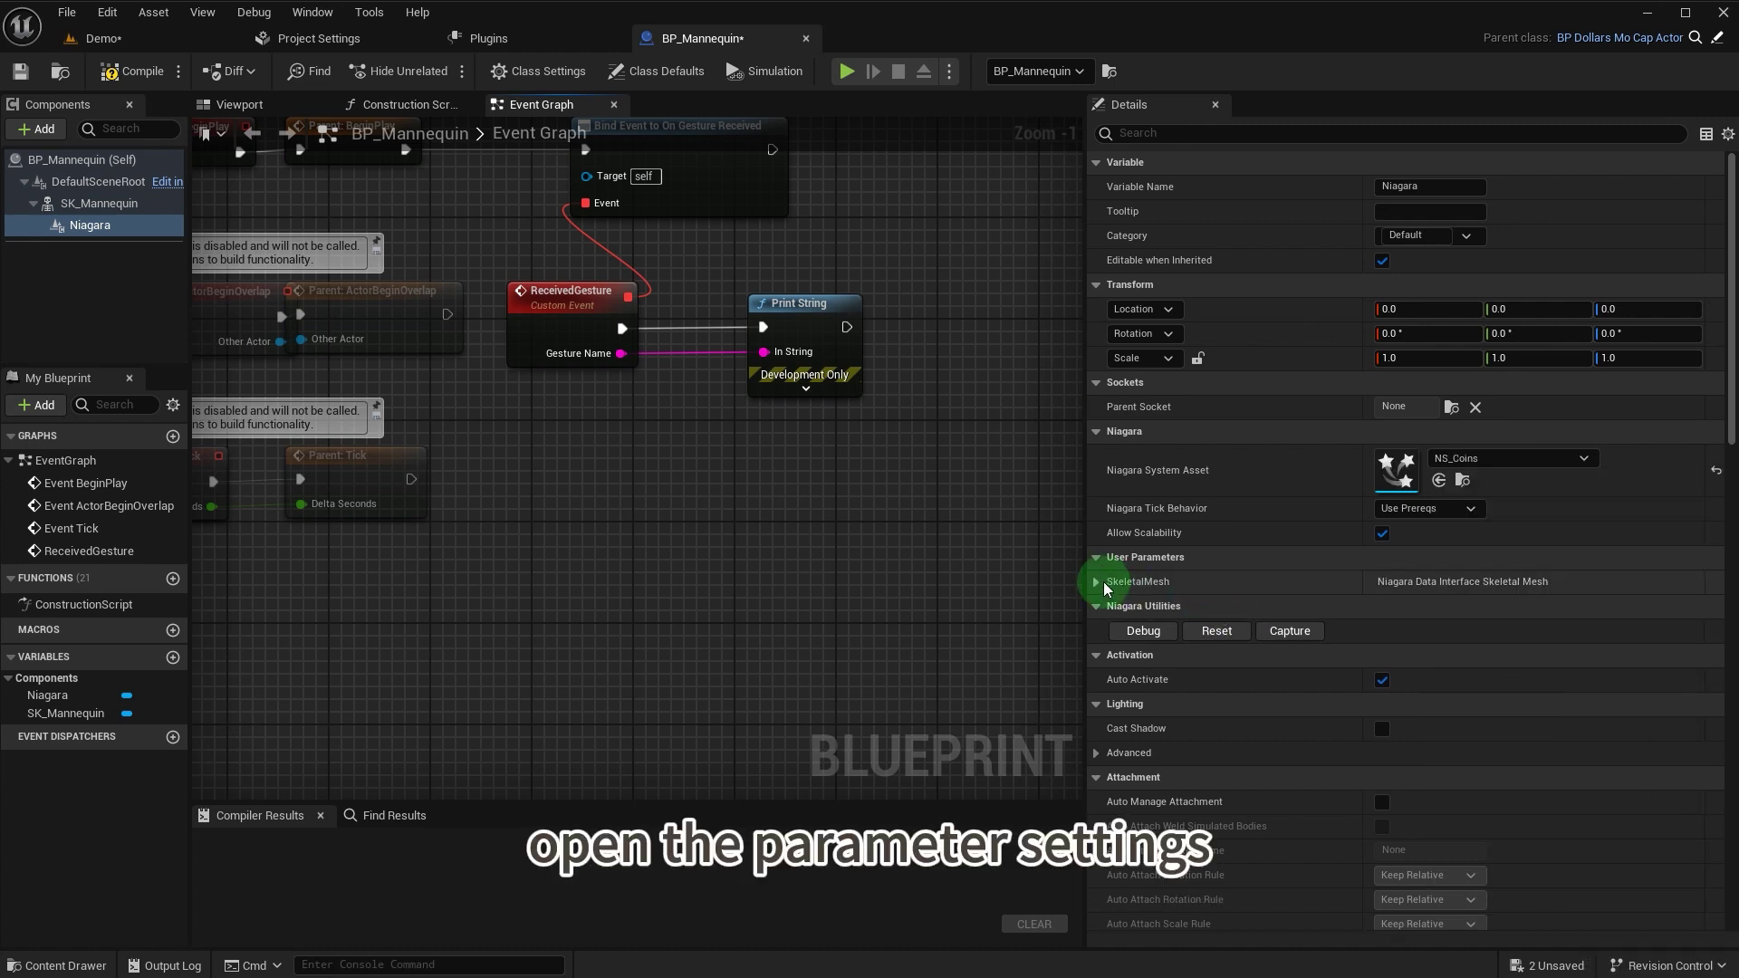
pyautogui.click(1097, 582)
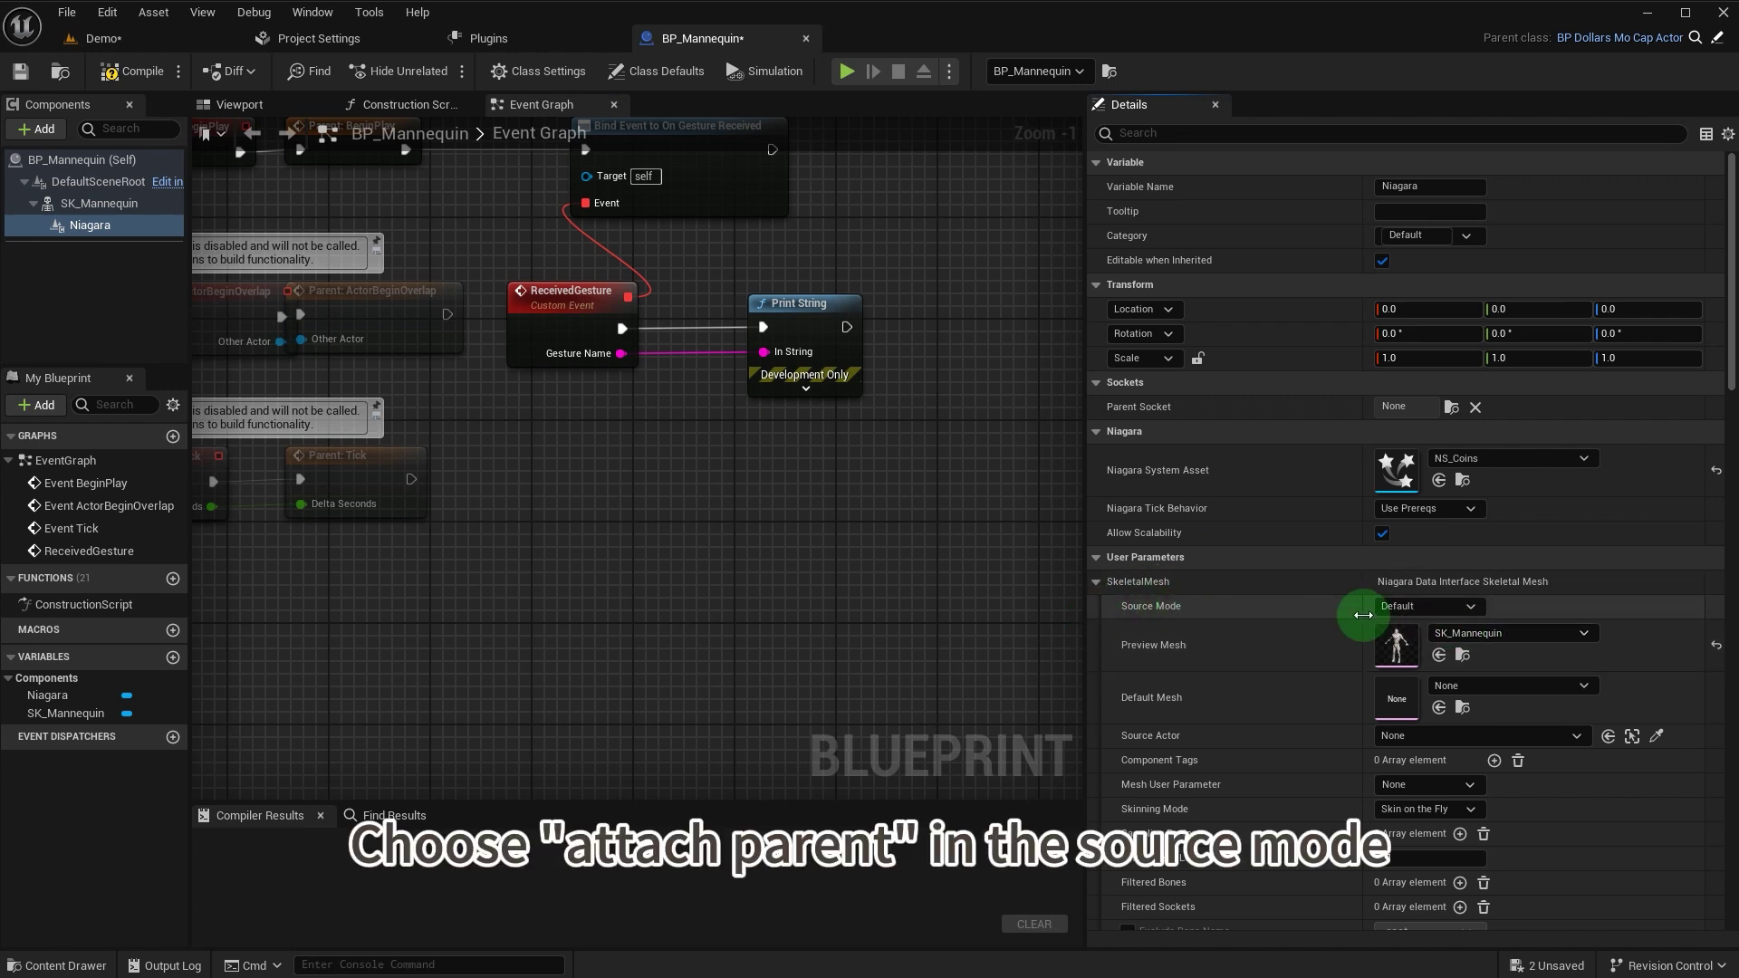
pyautogui.click(1433, 607)
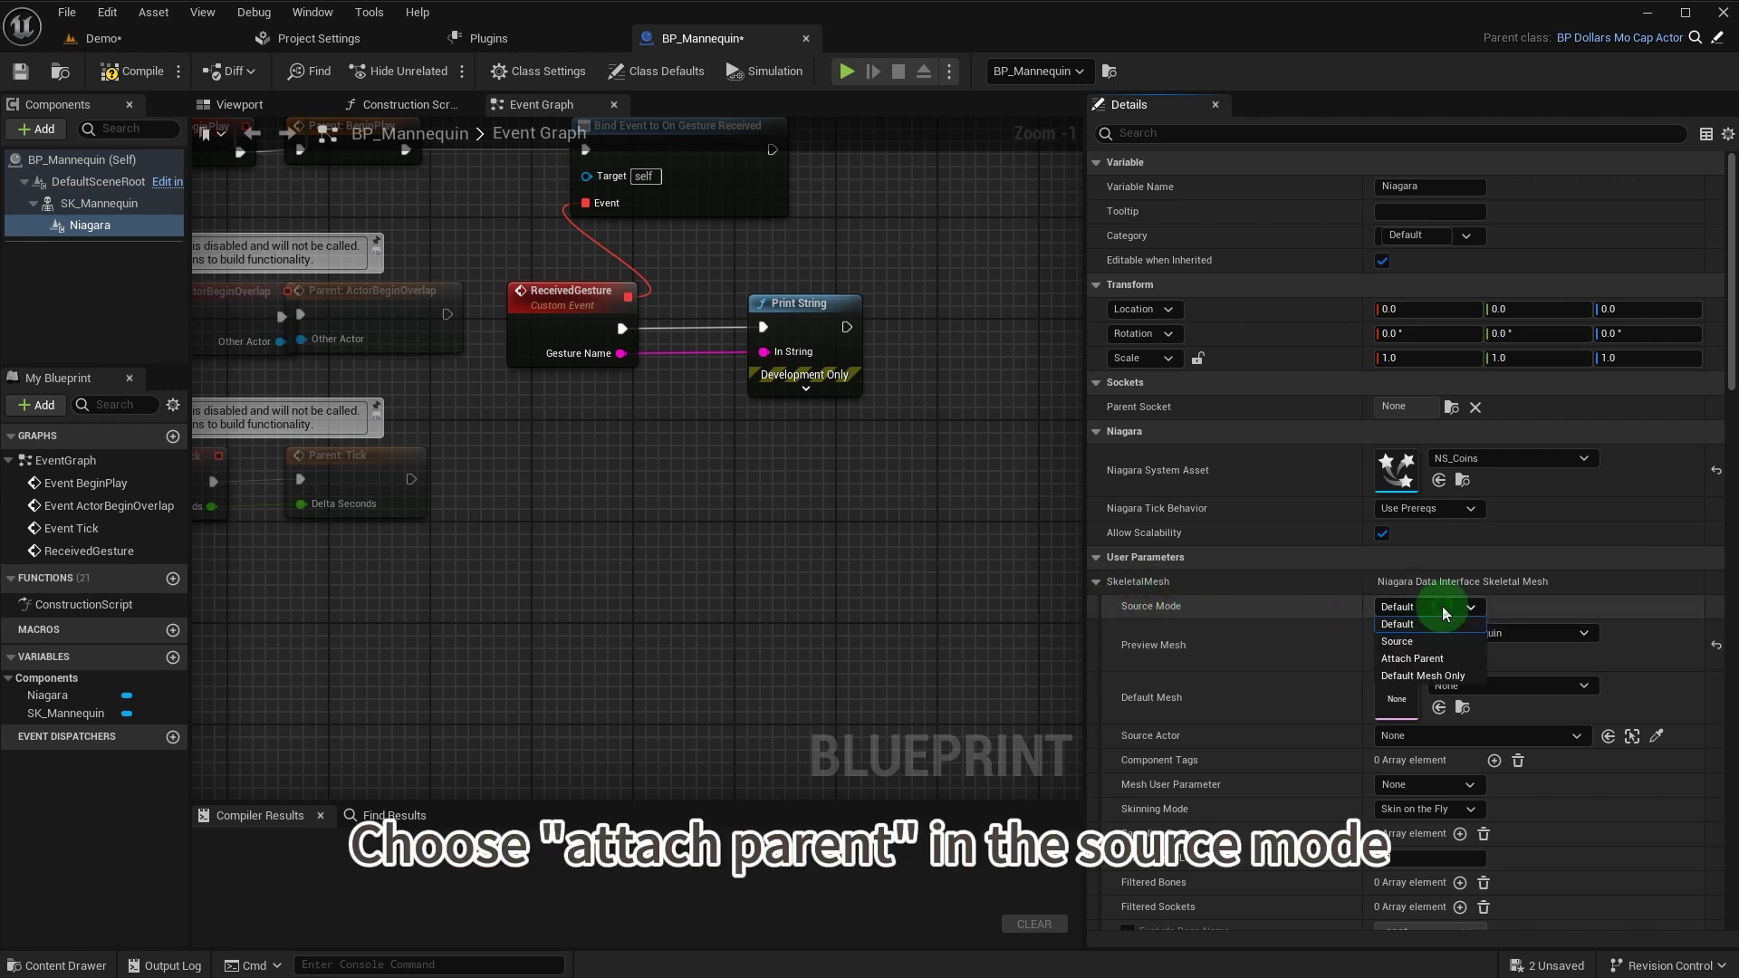
pyautogui.click(1427, 658)
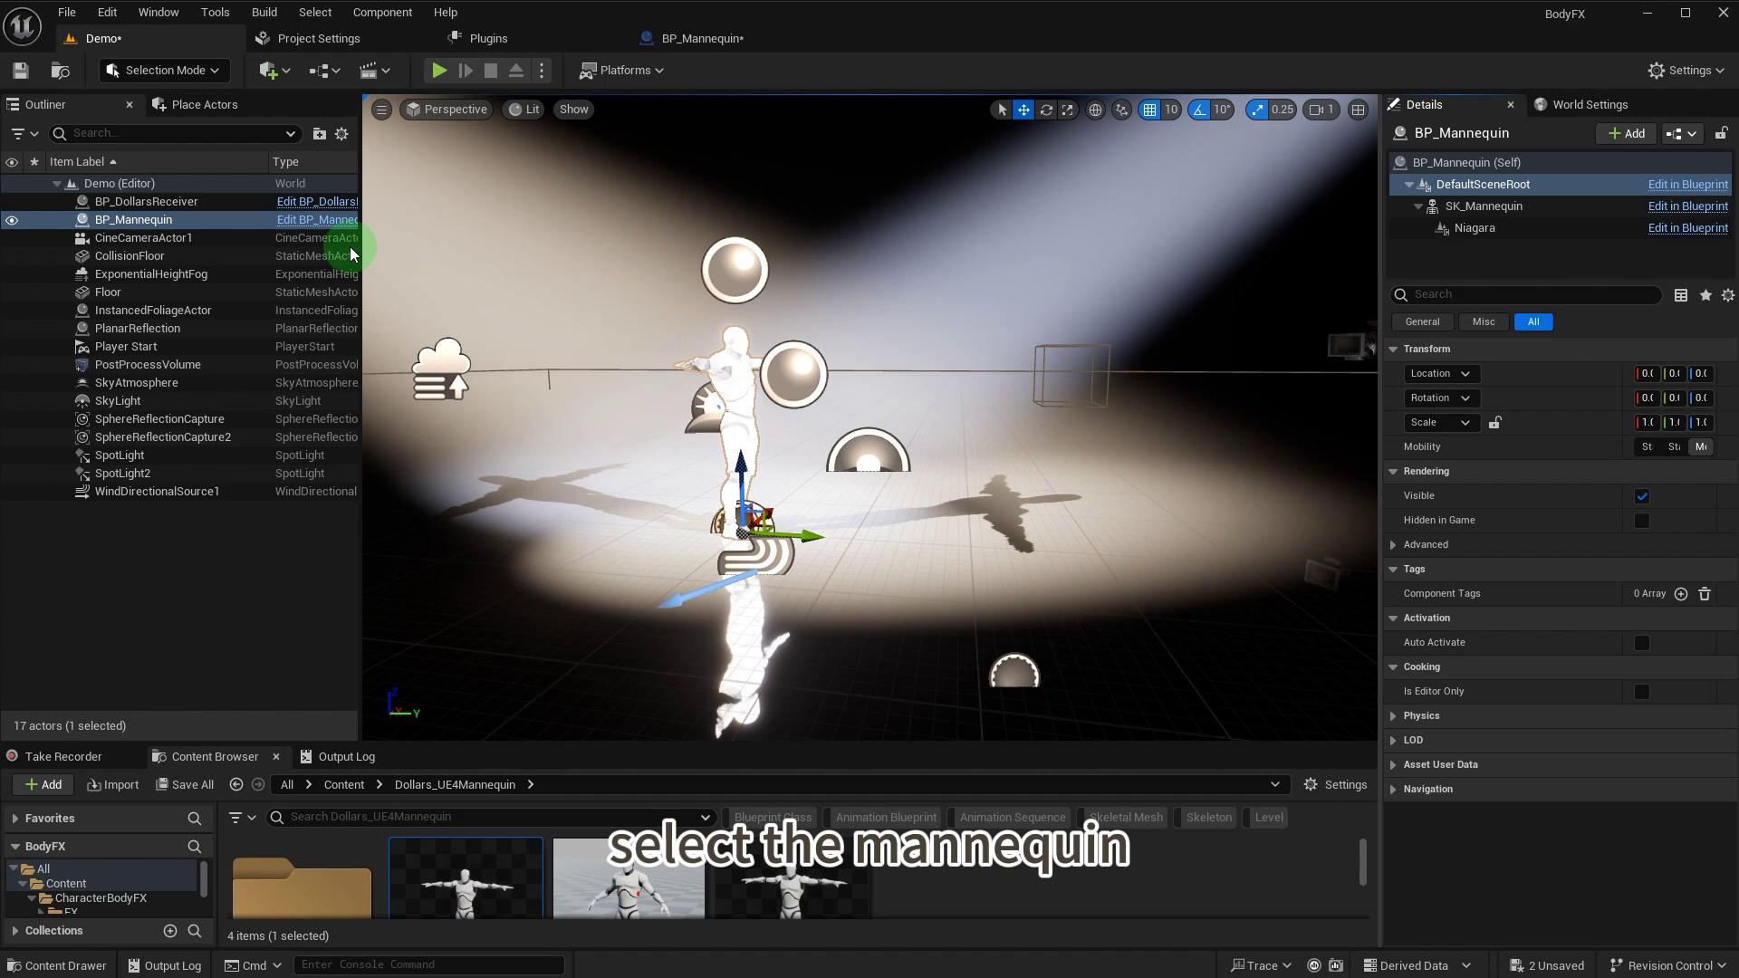
# - Fix the CPU access error on BP_Mannequin's Niagara component with Fix Now
pyautogui.click(150, 220)
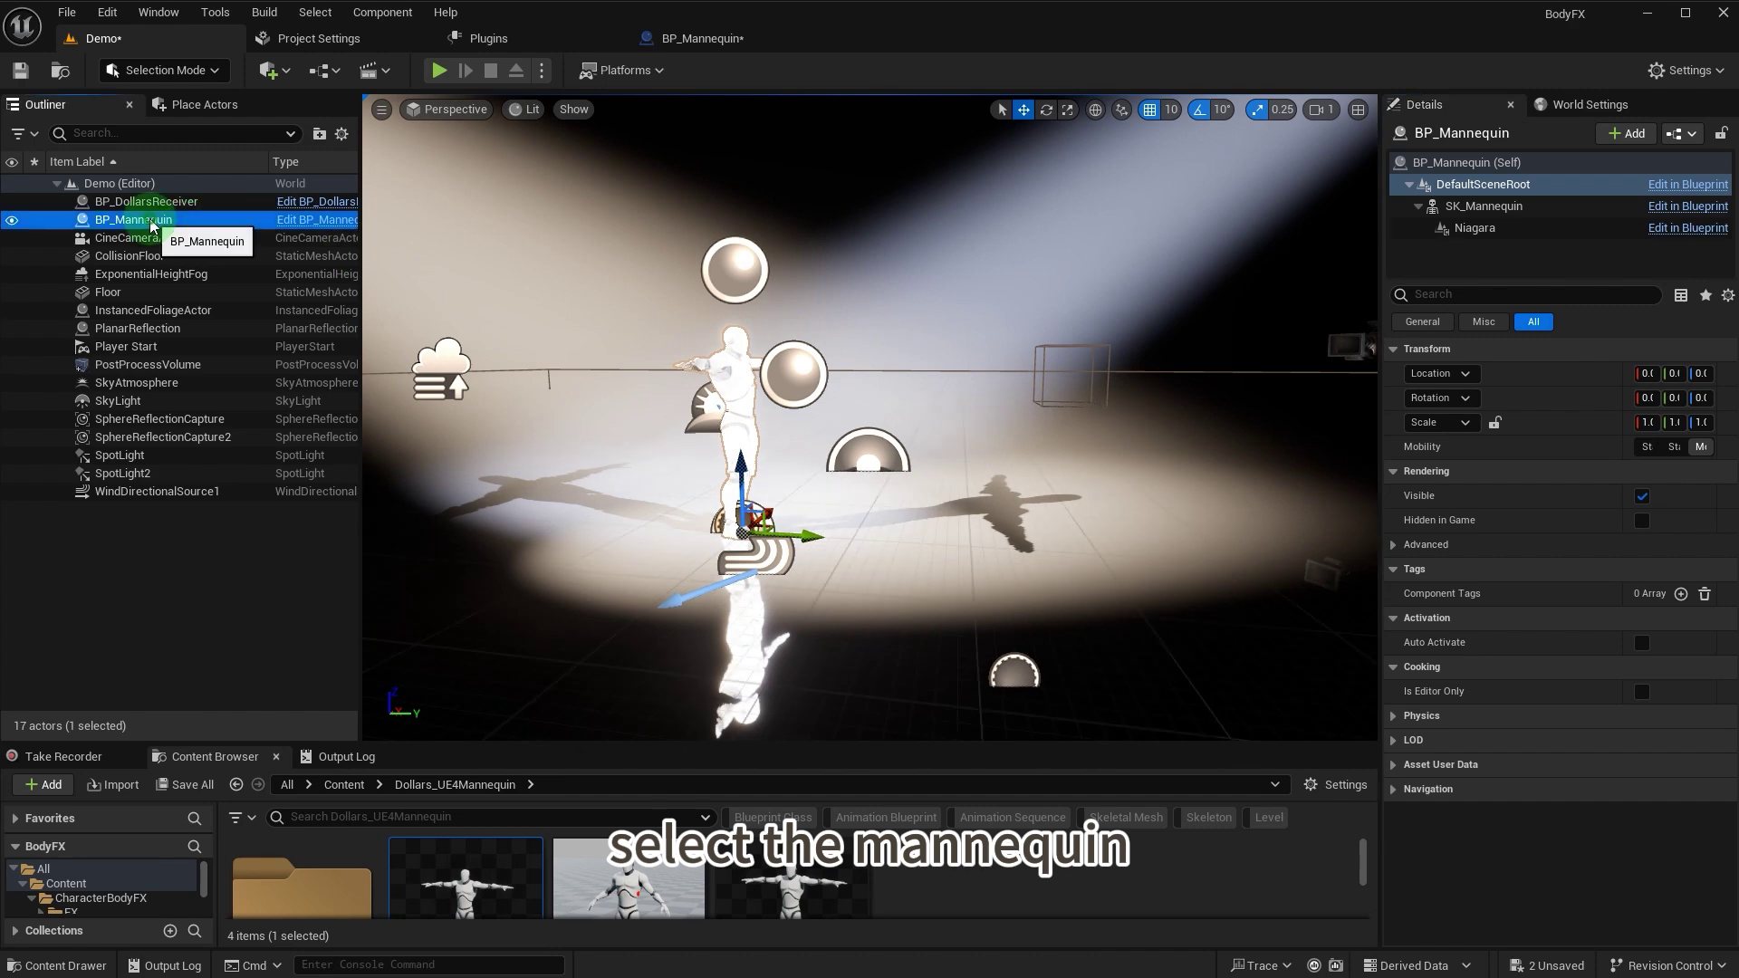
pyautogui.click(1475, 228)
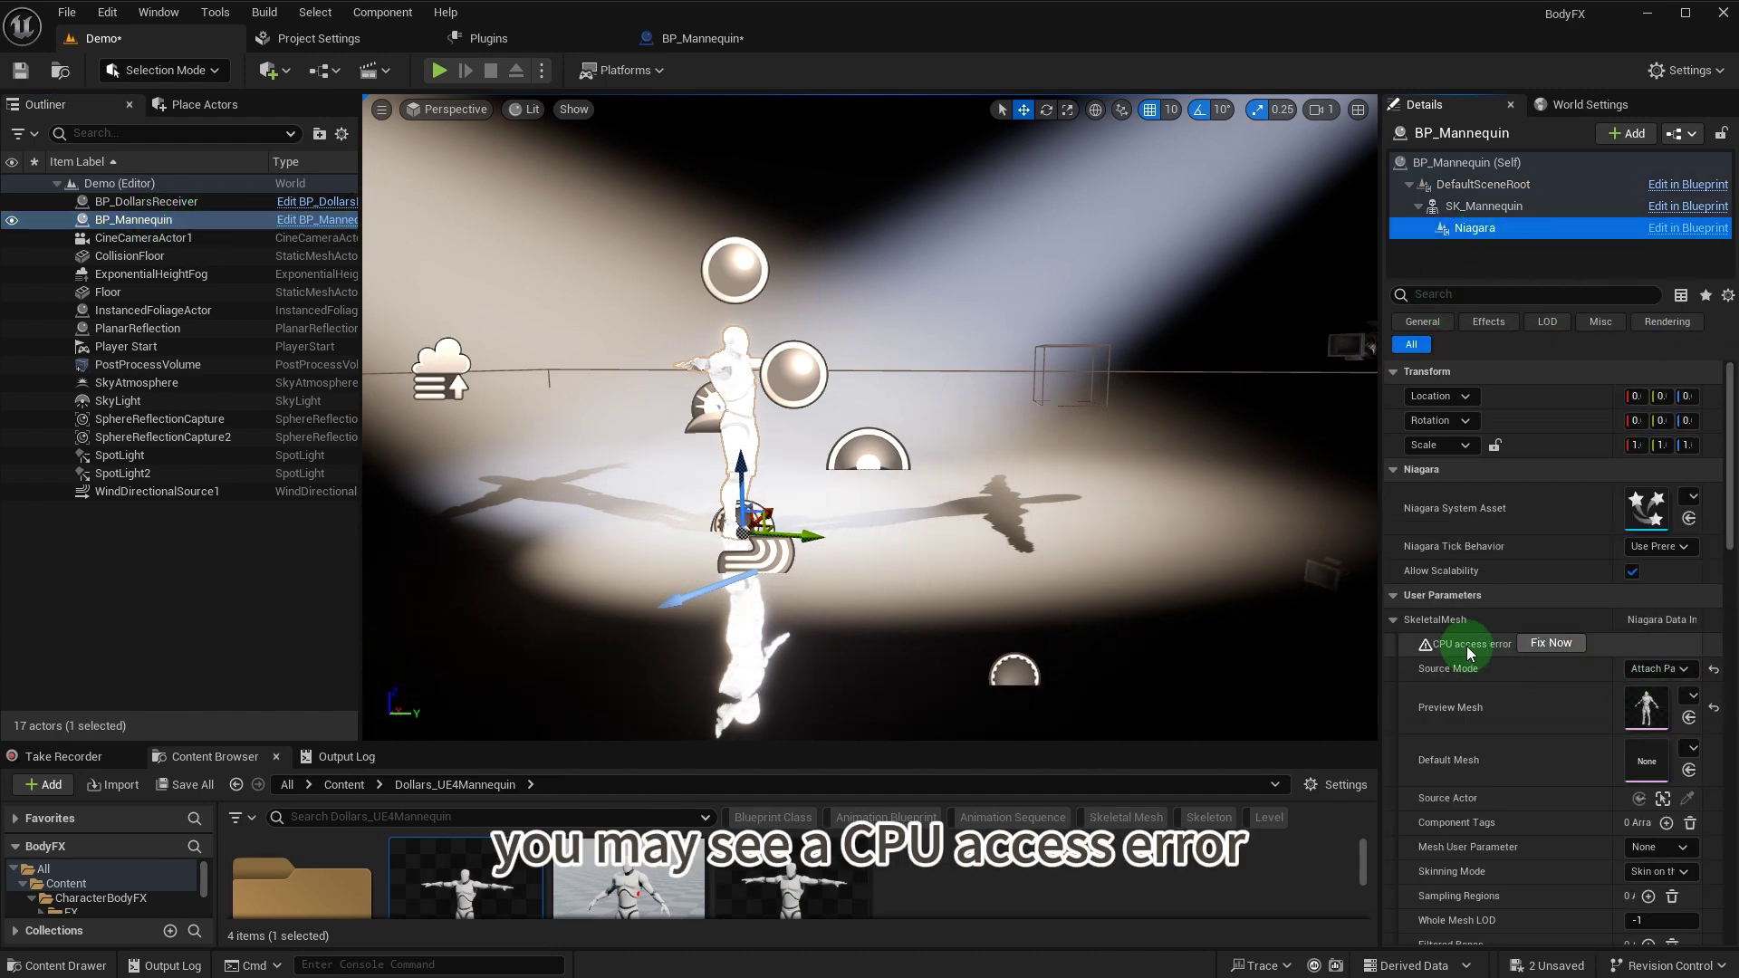
pyautogui.click(1551, 643)
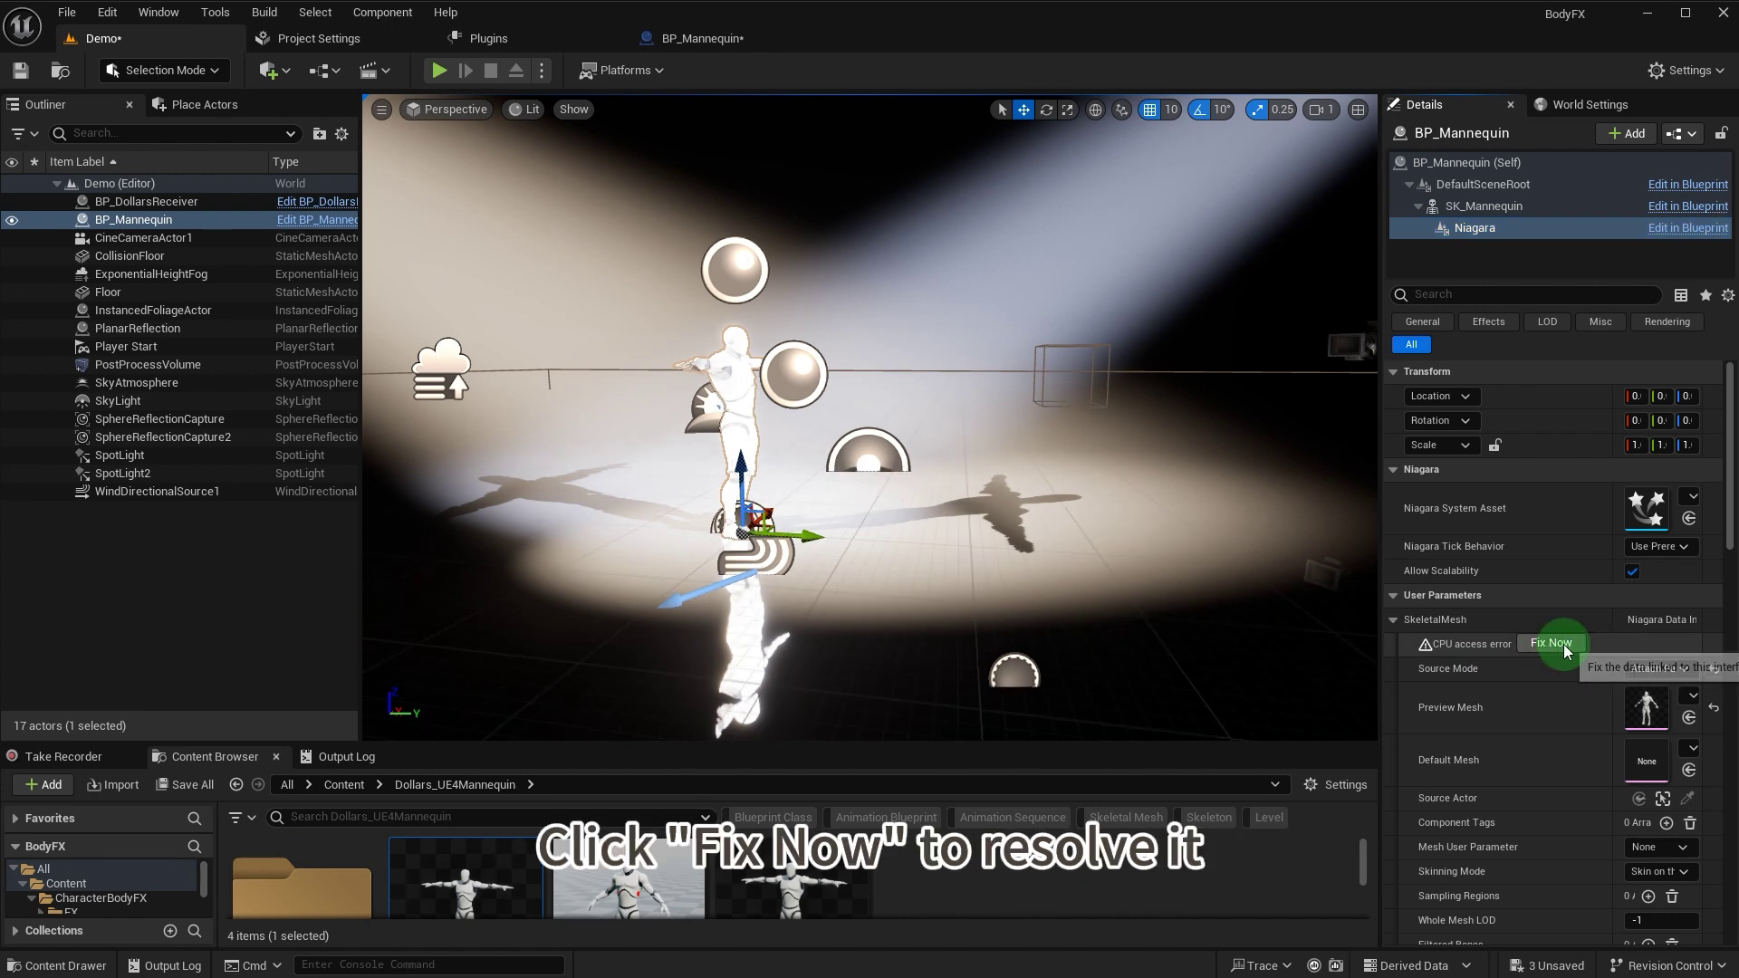
# - Confirm the Niagara error is gone, then play the level to watch coins cover the mannequin
pyautogui.click(1478, 212)
pyautogui.click(1475, 227)
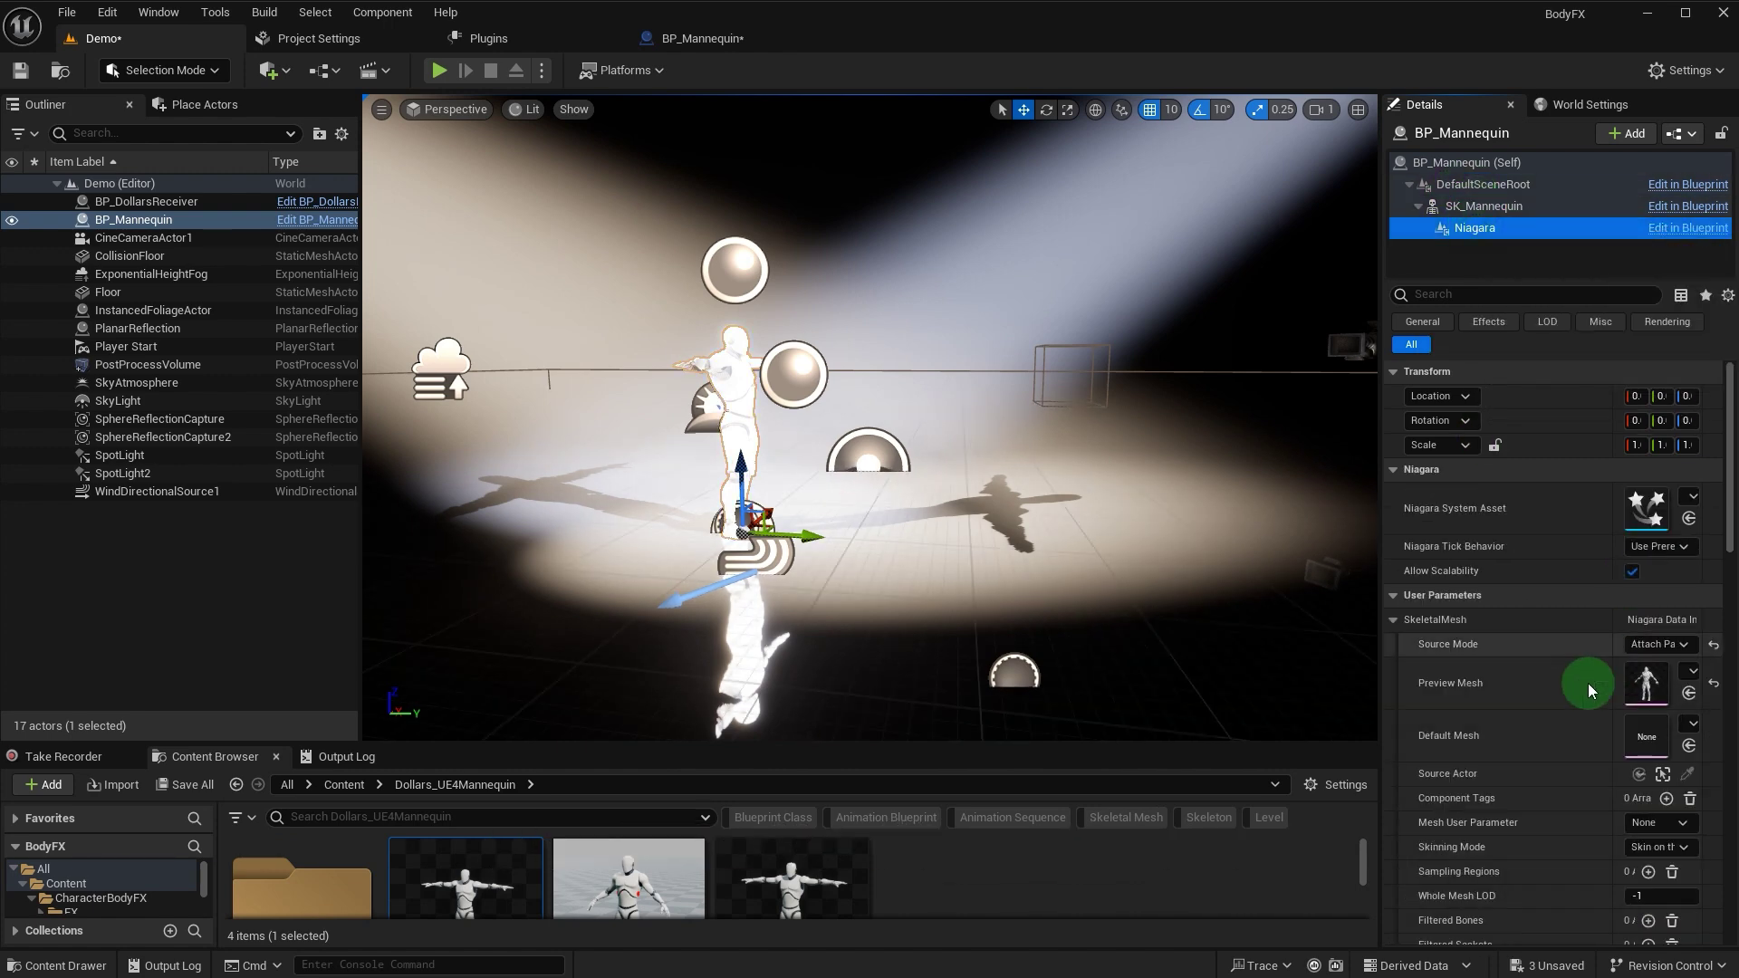
pyautogui.click(440, 73)
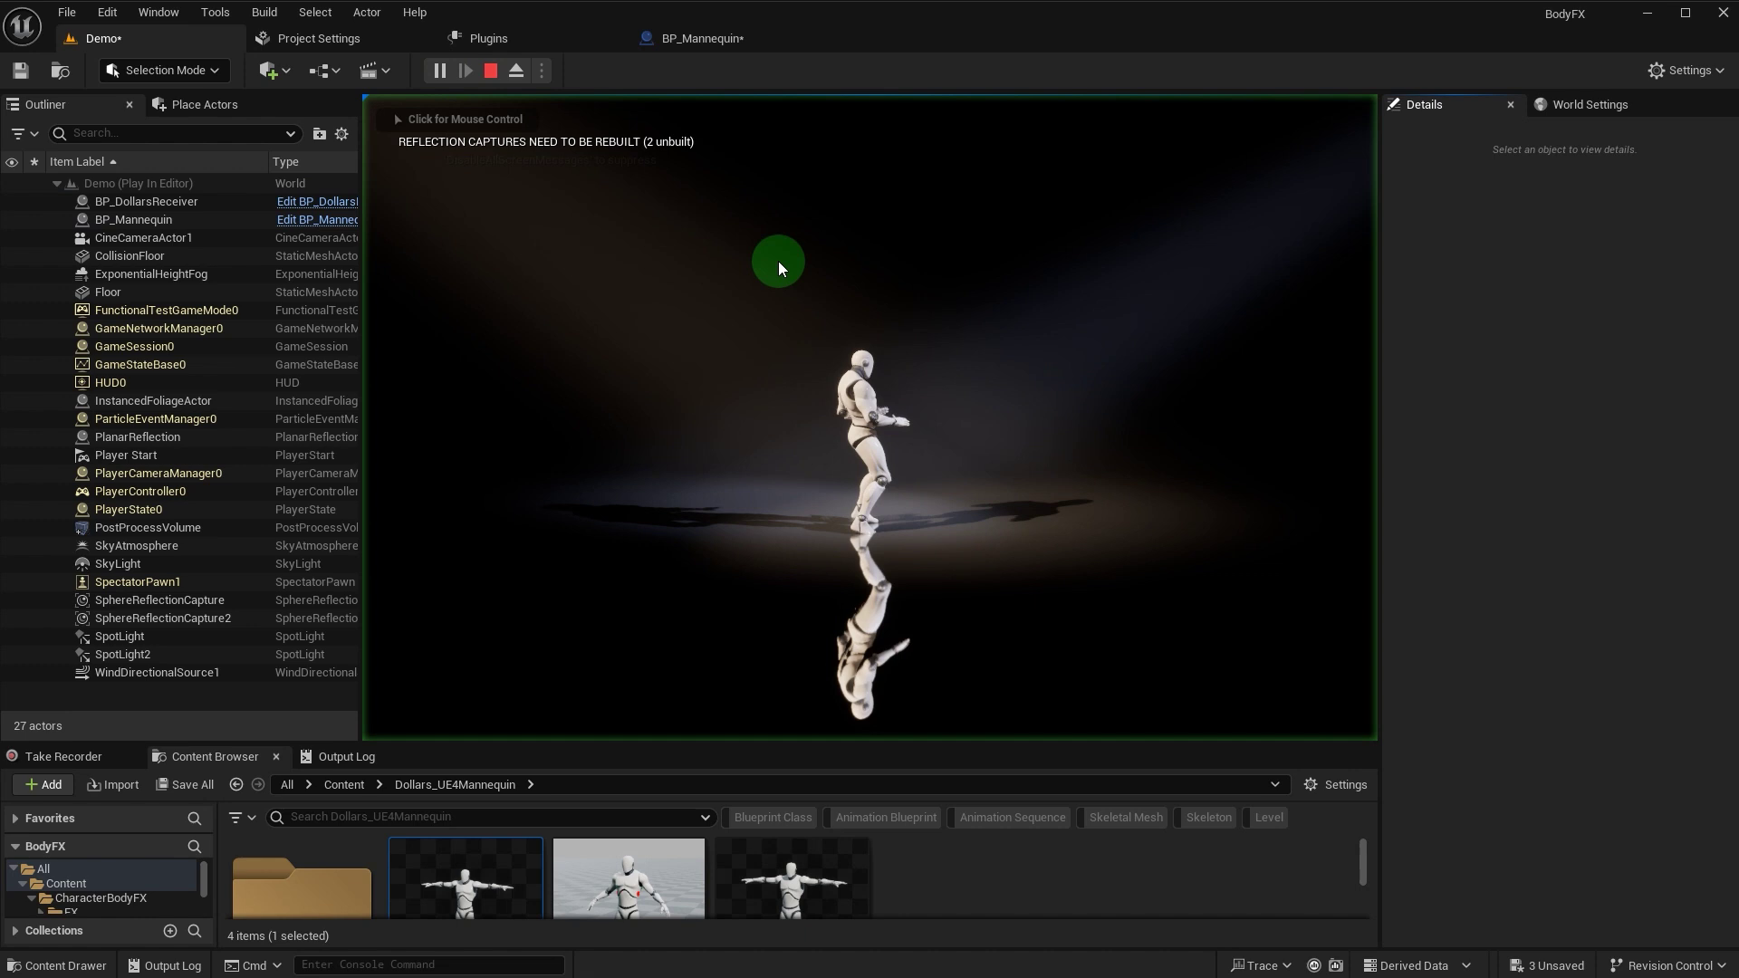
pyautogui.click(970, 436)
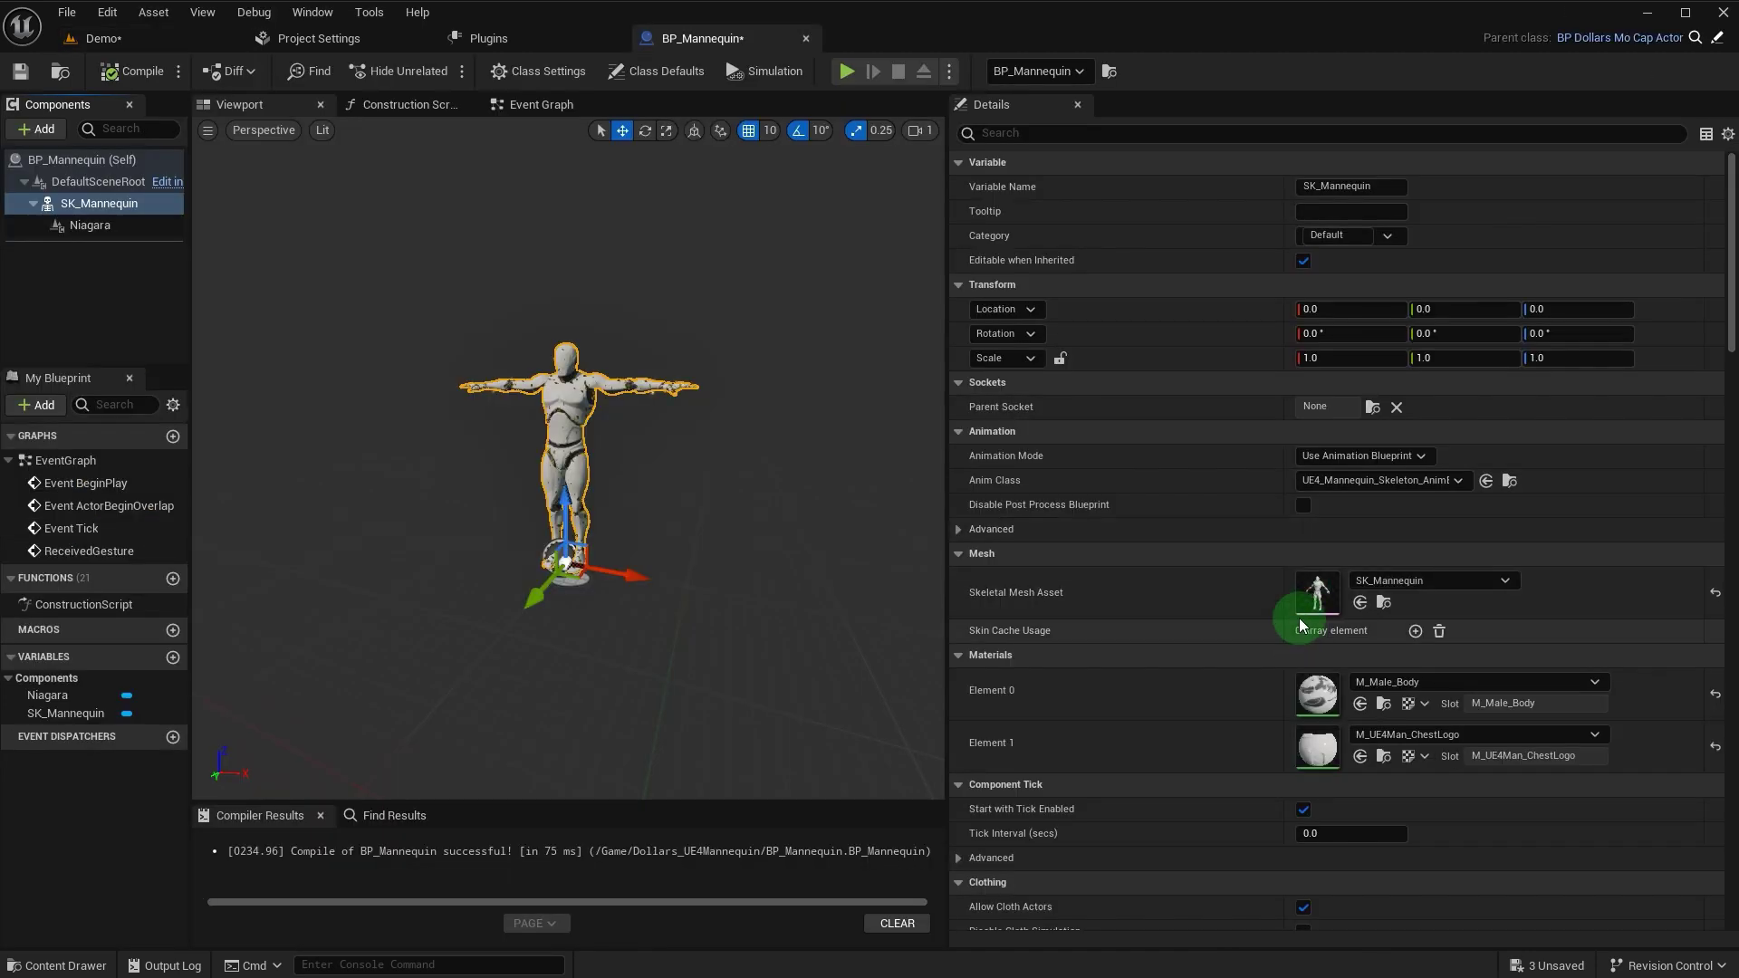
# - Set SK_Mannequin's Element 0 and Element 1 materials to M_Invisible
pyautogui.scroll(-3, 1322, 461)
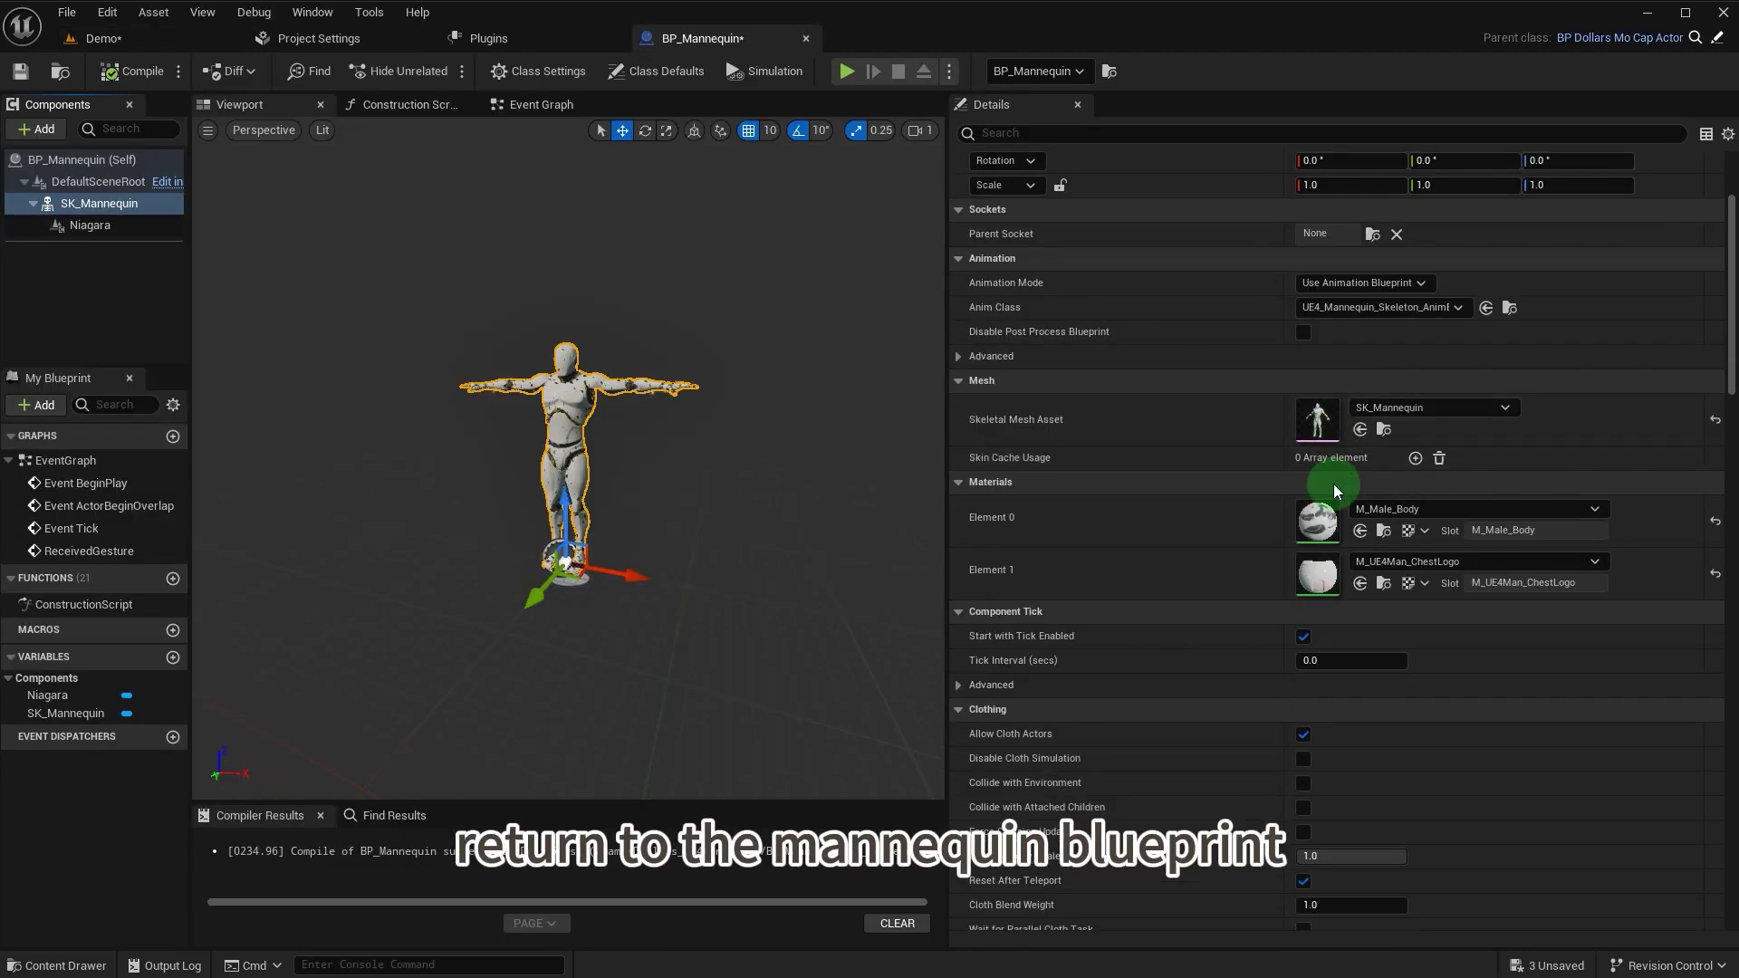
pyautogui.scroll(-3, 1333, 484)
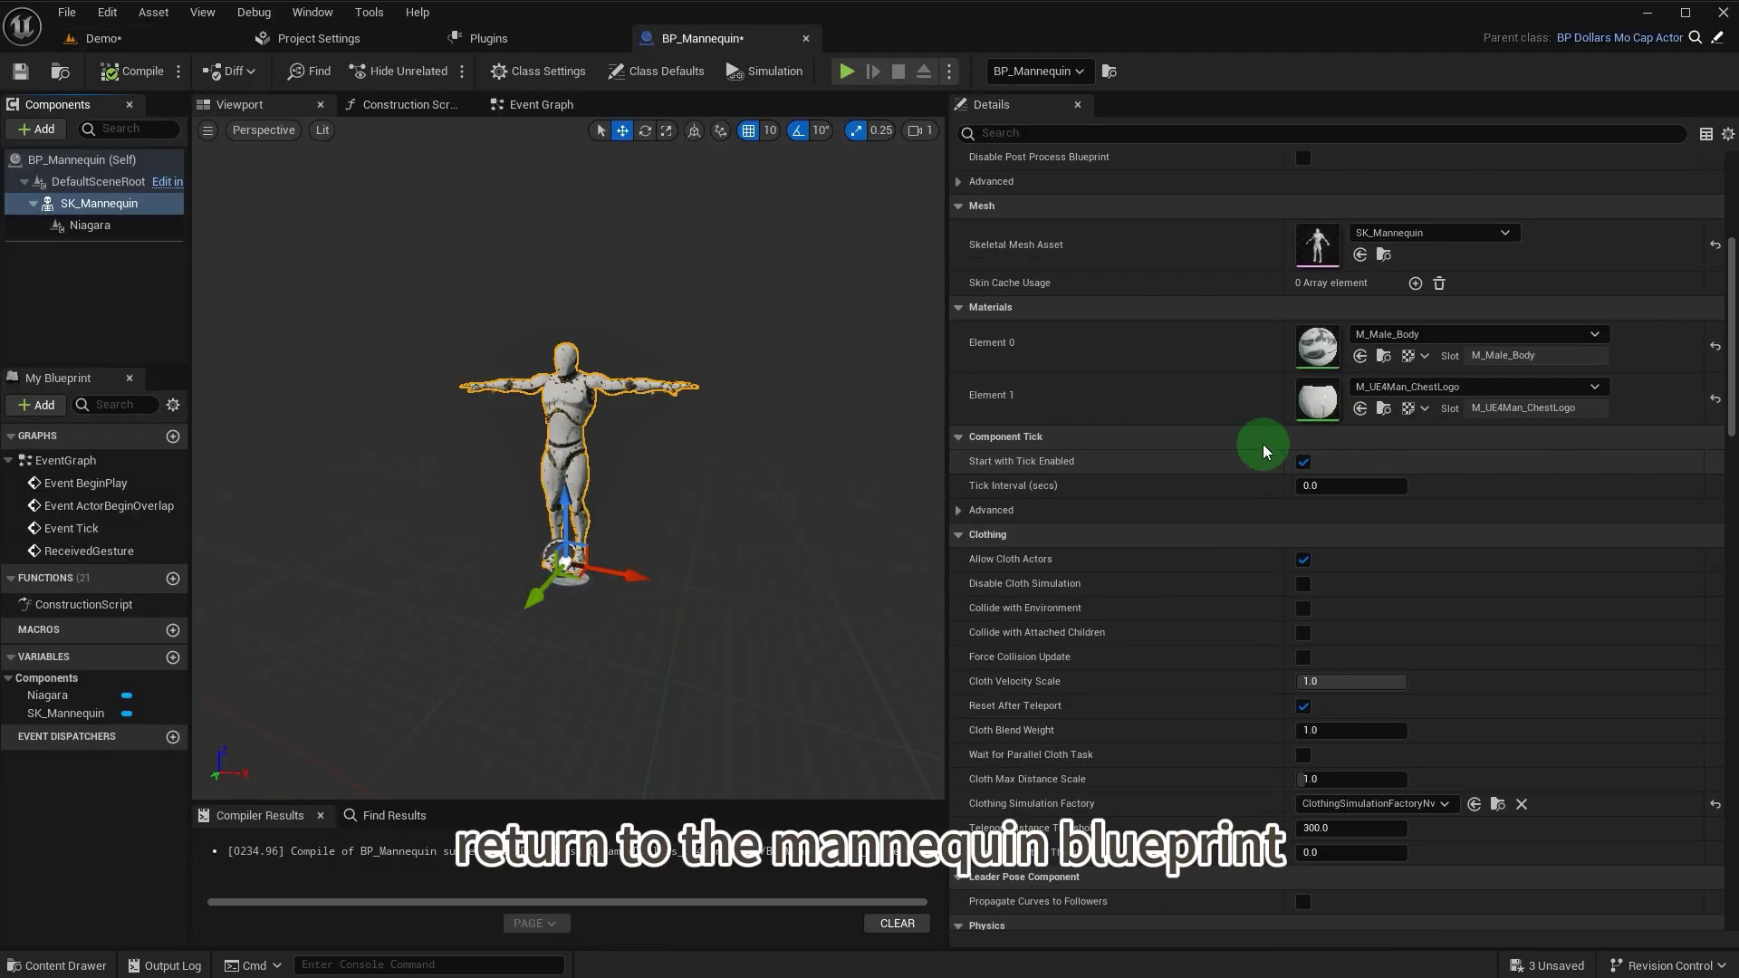
pyautogui.click(1411, 335)
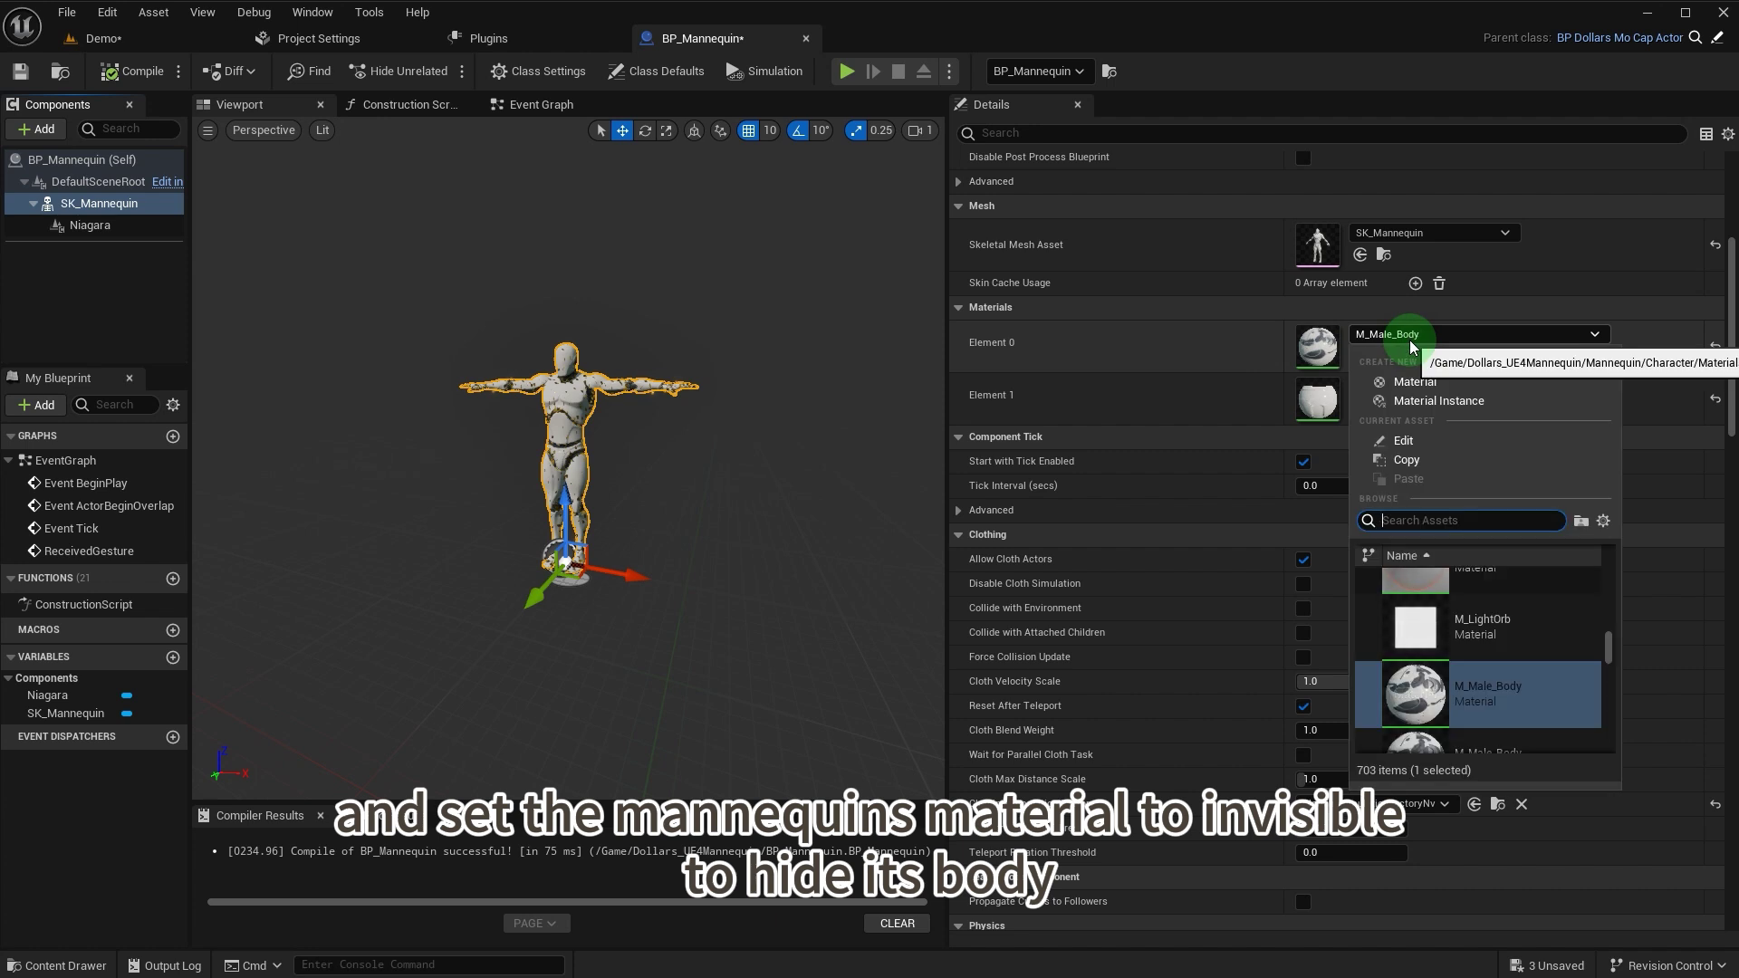
pyautogui.write('i')
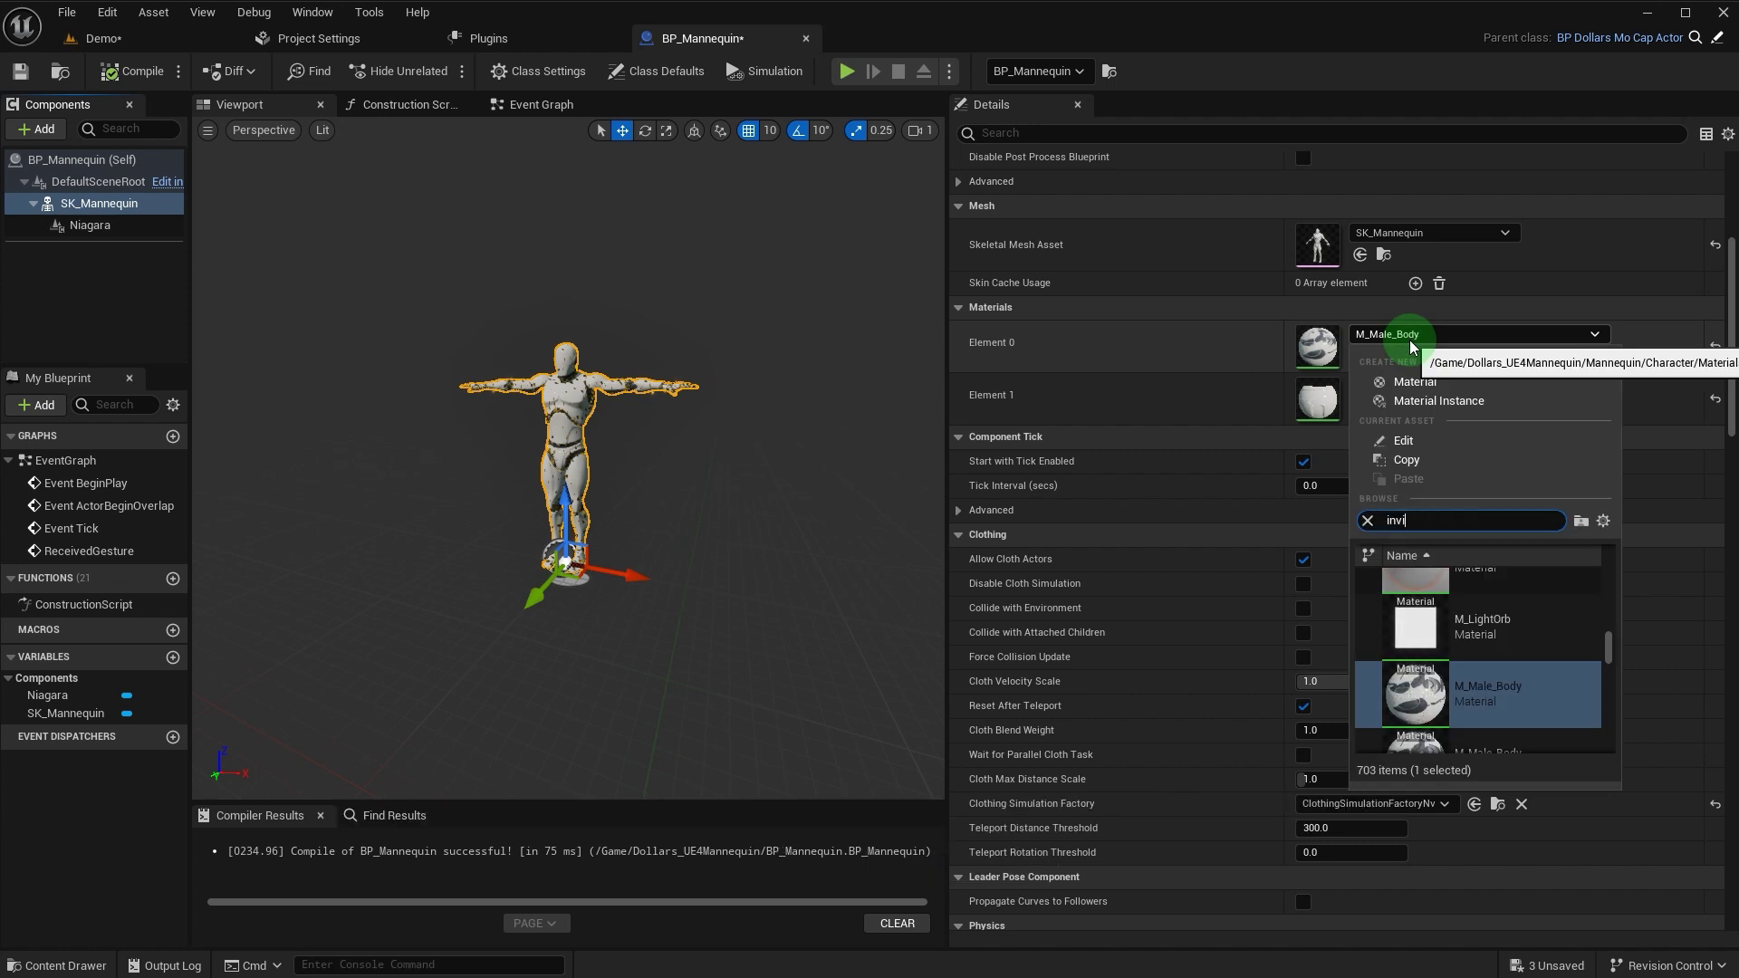
pyautogui.write('nvi')
pyautogui.click(1478, 601)
pyautogui.click(1461, 387)
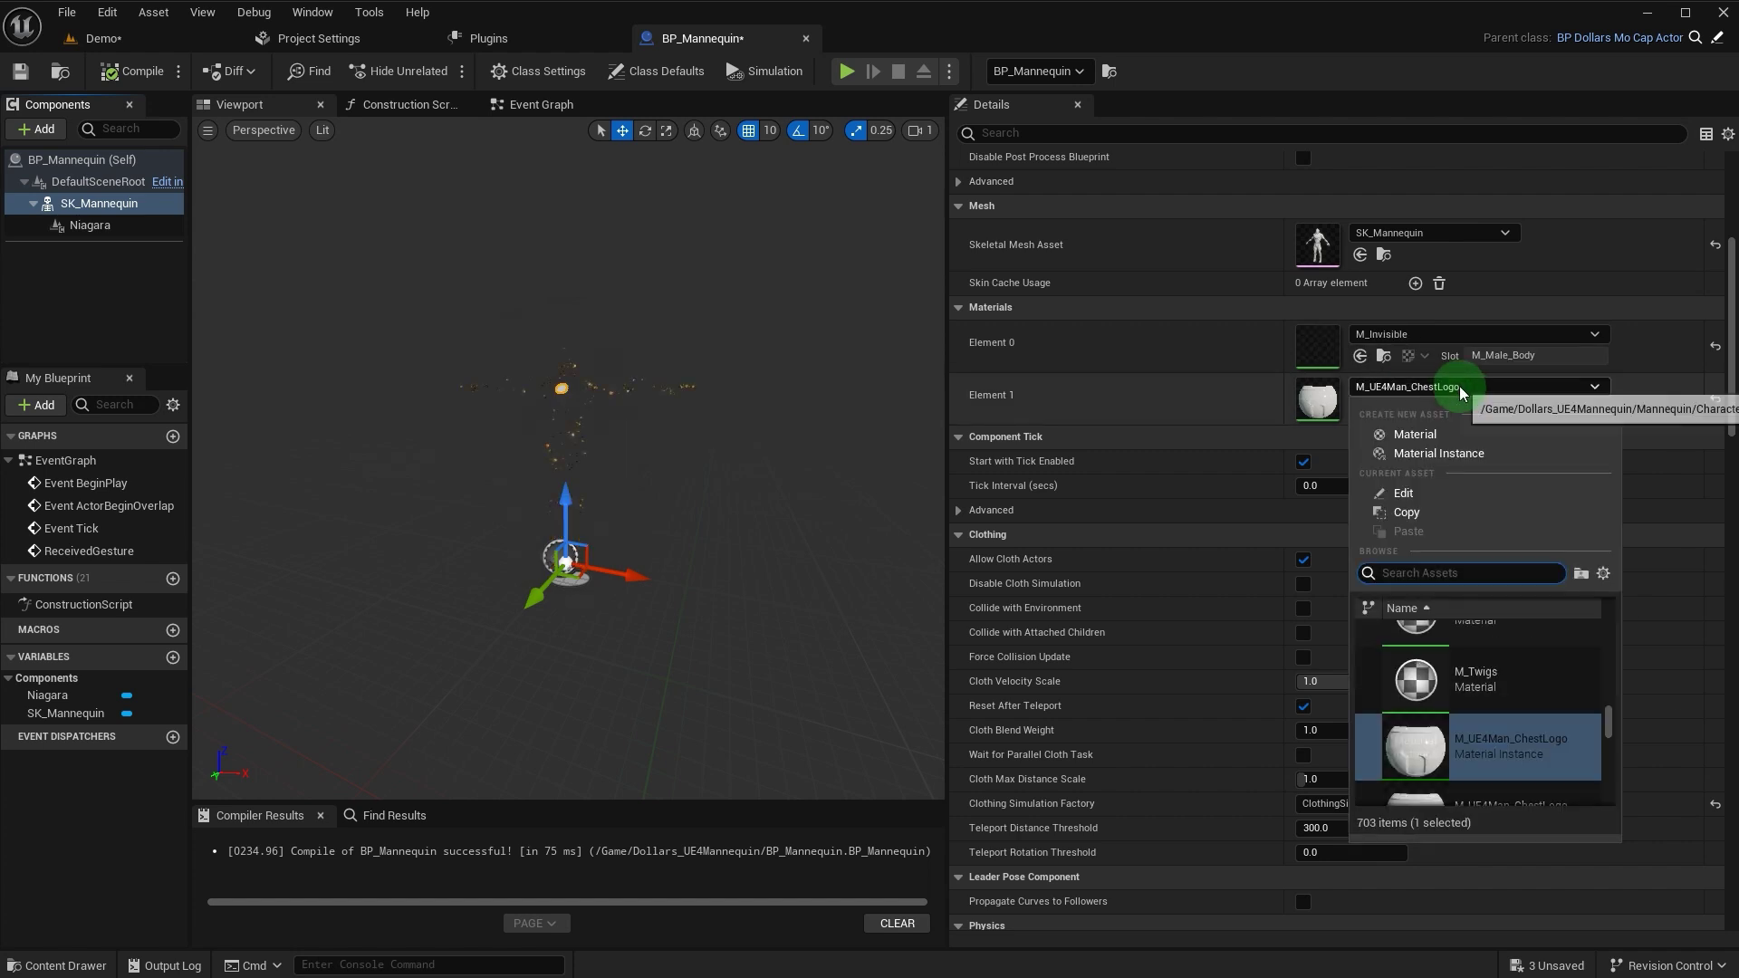
pyautogui.write('invi')
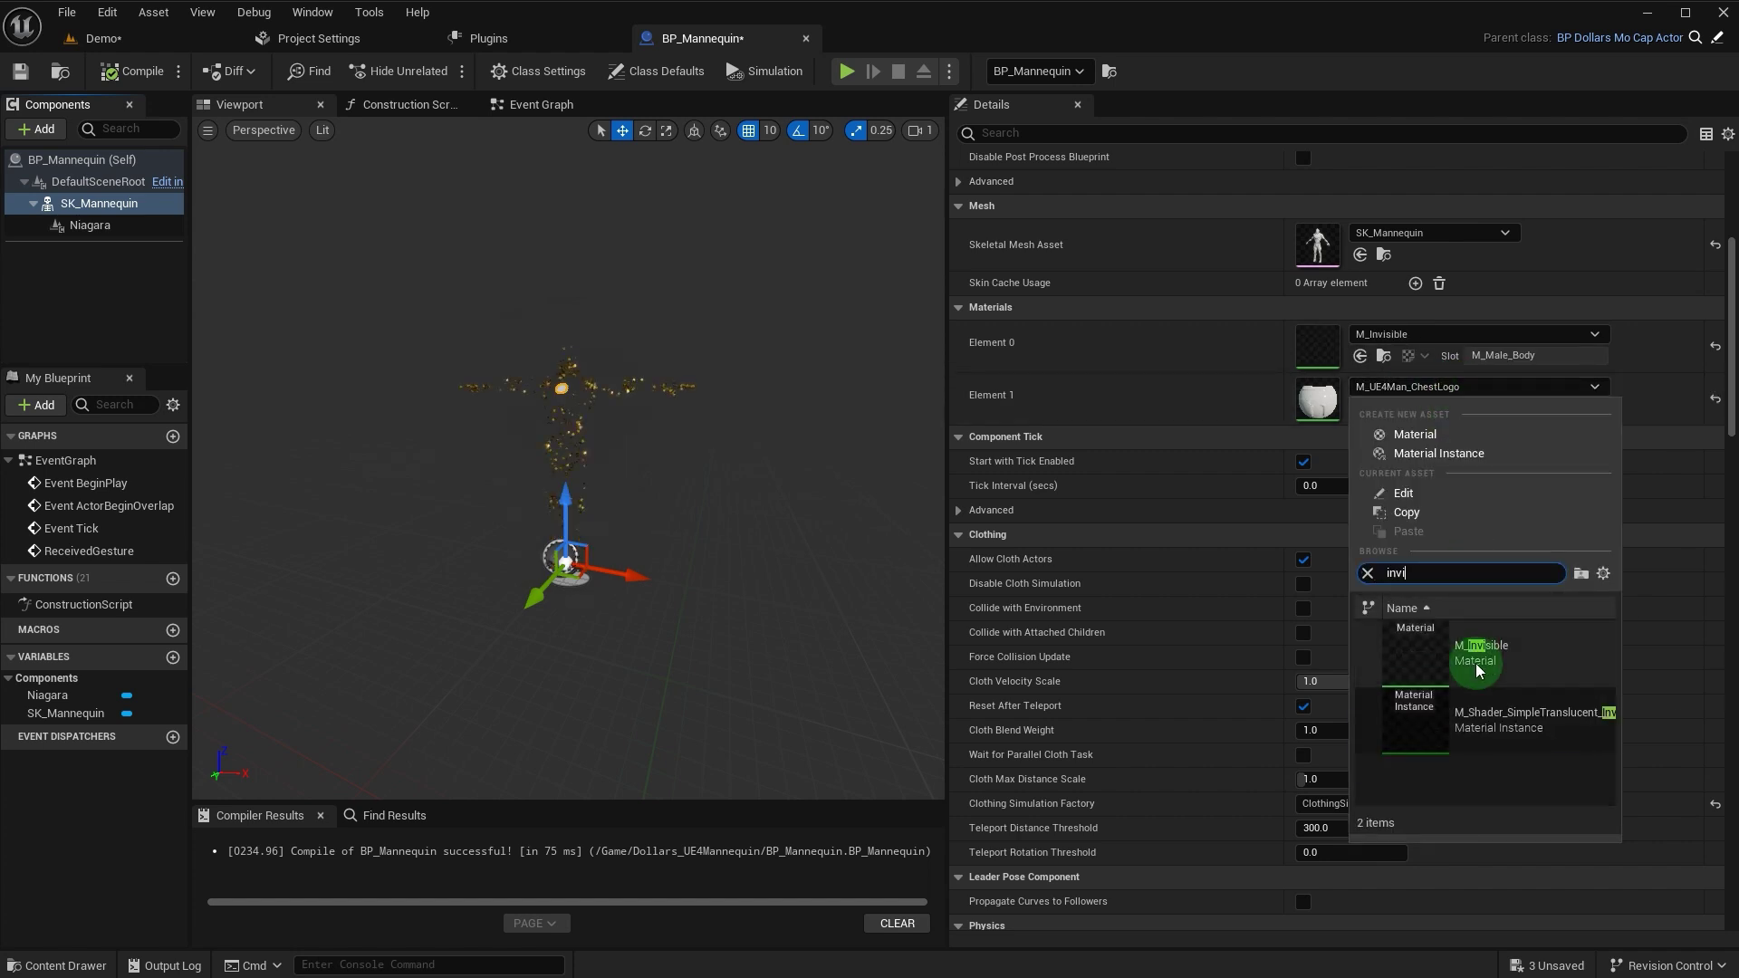
pyautogui.click(1479, 671)
# - Widen the viewport and play the Demo level to preview the golden particle figure
pyautogui.moveTo(953, 419); pyautogui.dragTo(1418, 404)
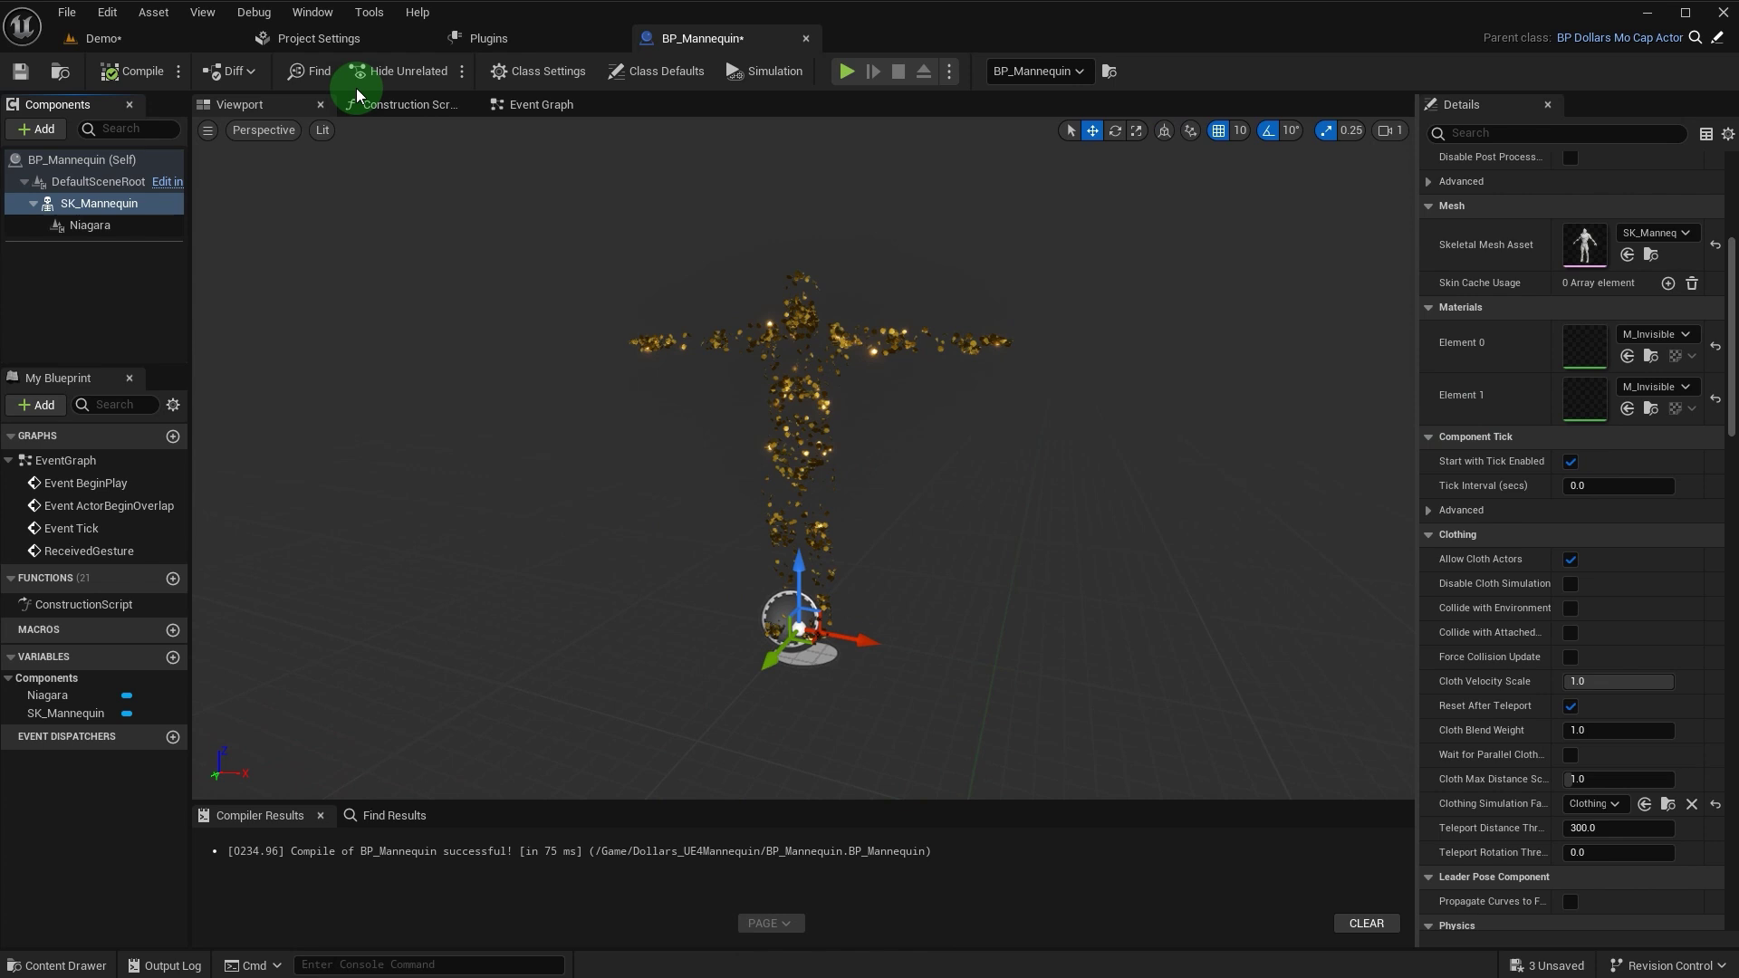
pyautogui.click(91, 38)
pyautogui.click(1344, 596)
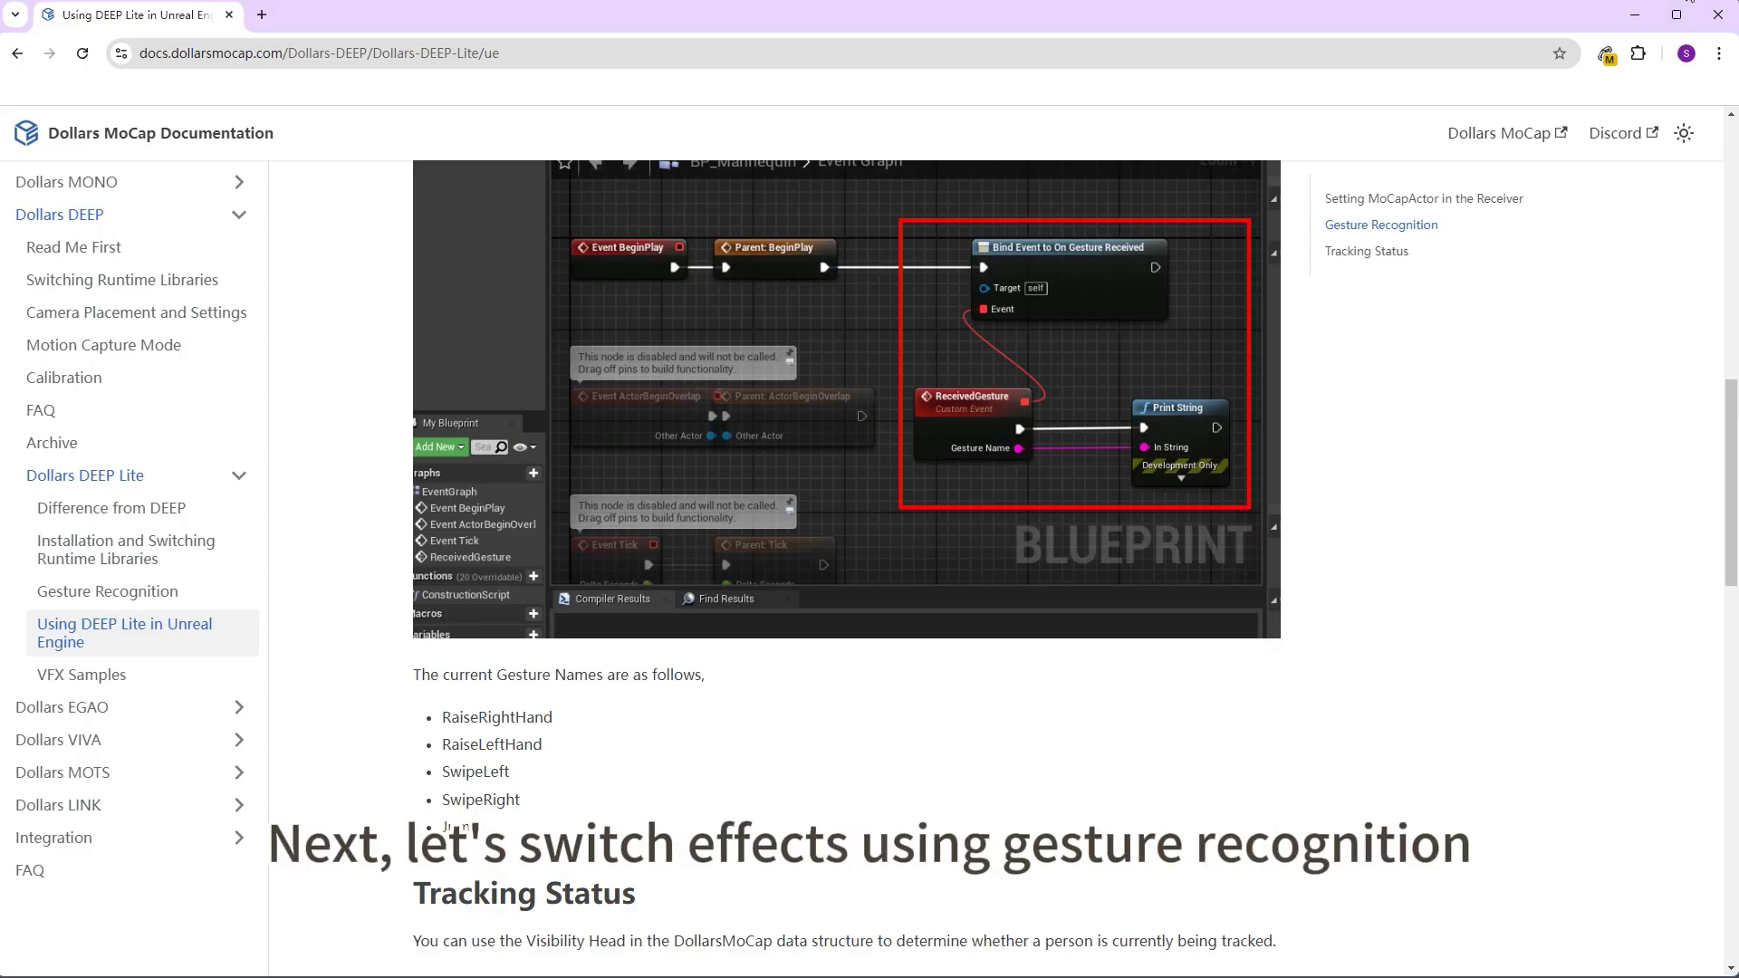
pyautogui.moveTo(561, 707)
pyautogui.mouseDown()
pyautogui.moveTo(502, 699)
pyautogui.moveTo(392, 805)
pyautogui.mouseUp()
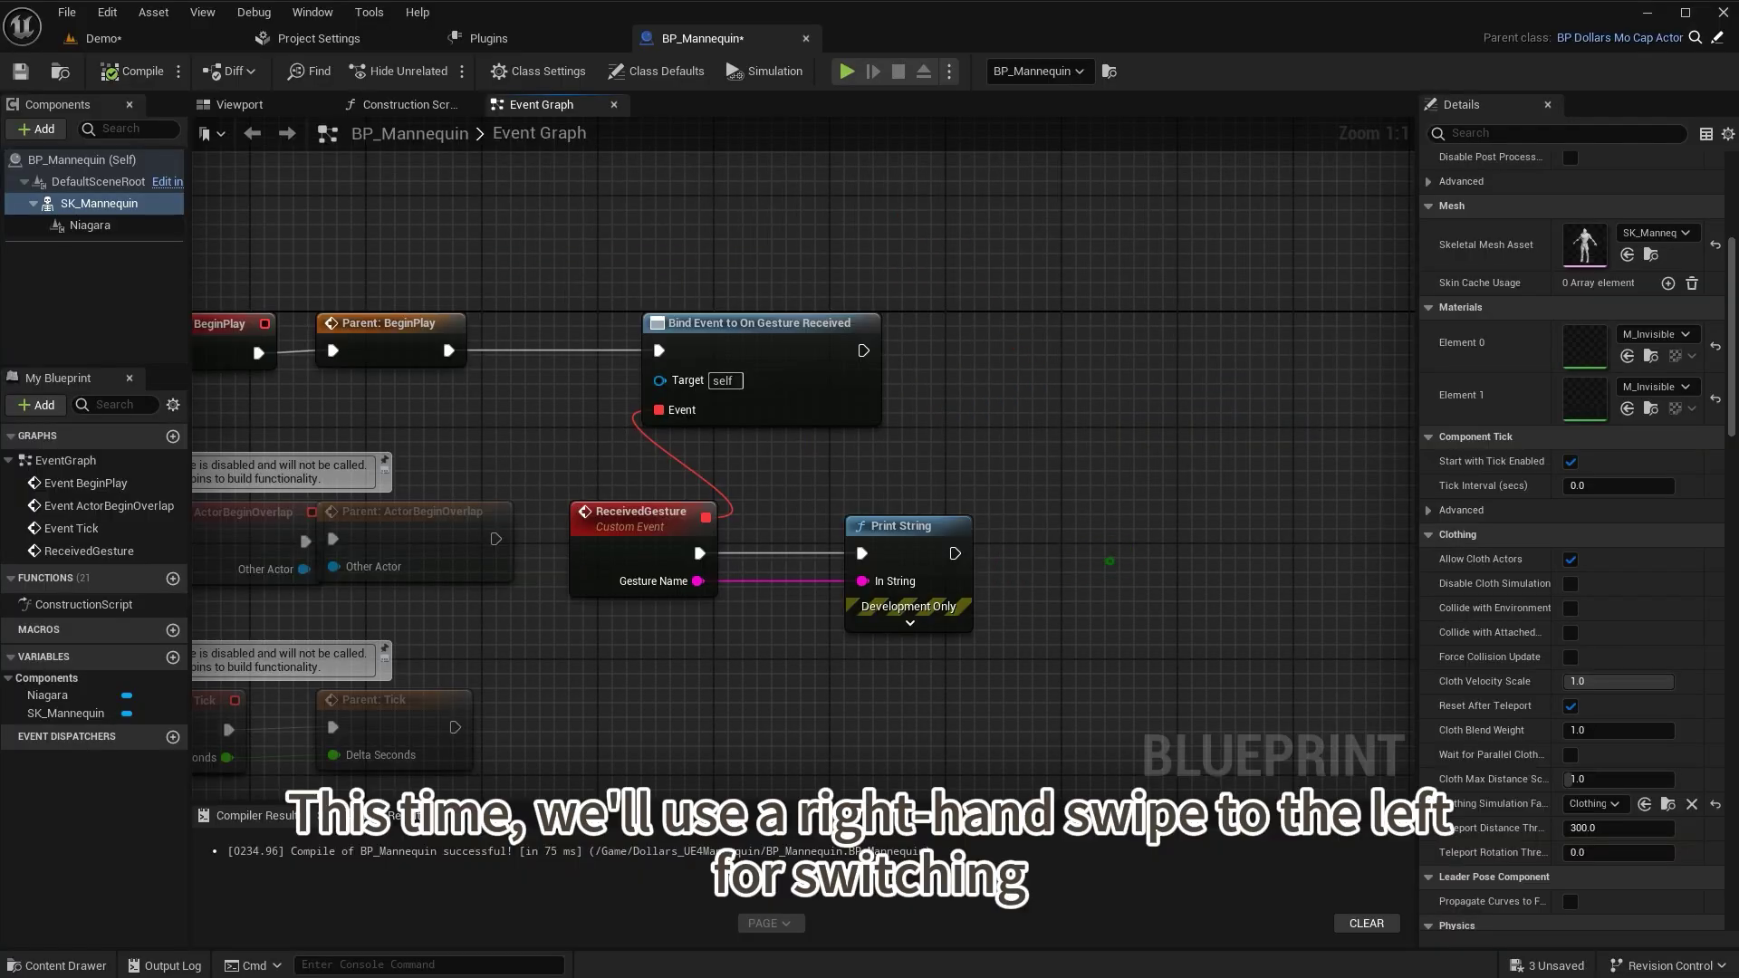
# - Drive a Switch on String from Gesture Name with a SwipeLeft case, replacing Print String
pyautogui.scroll(2, 645, 441)
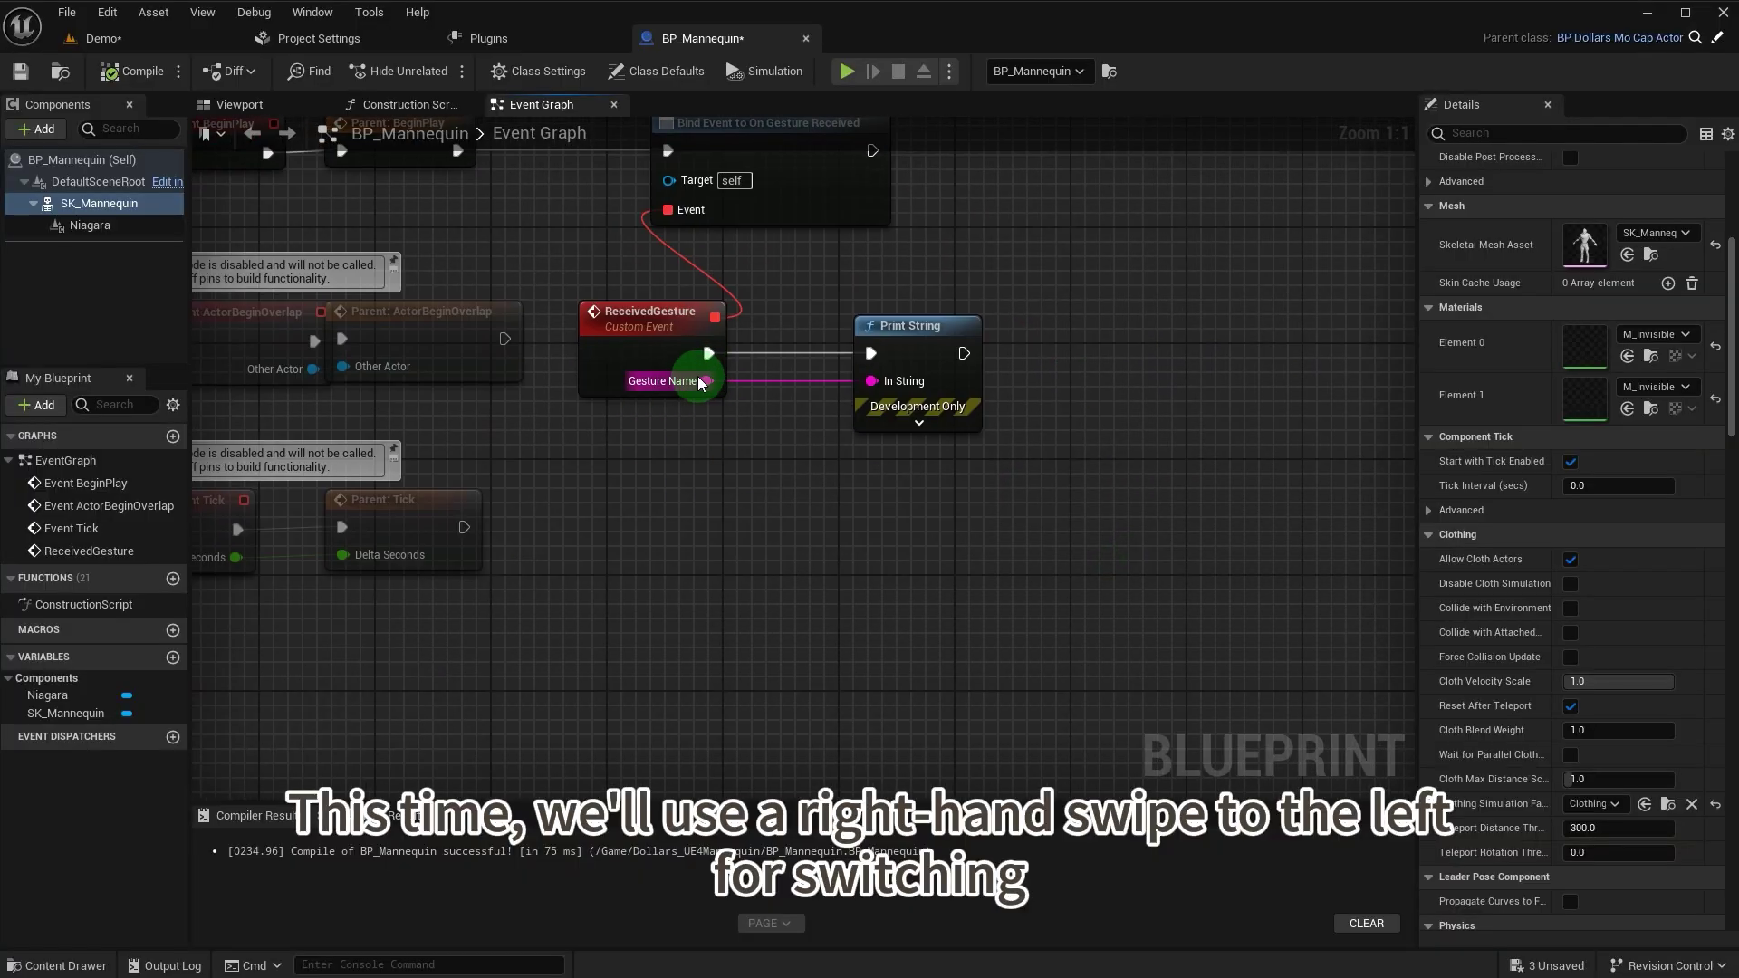
pyautogui.moveTo(701, 382); pyautogui.dragTo(848, 548)
pyautogui.write('sw')
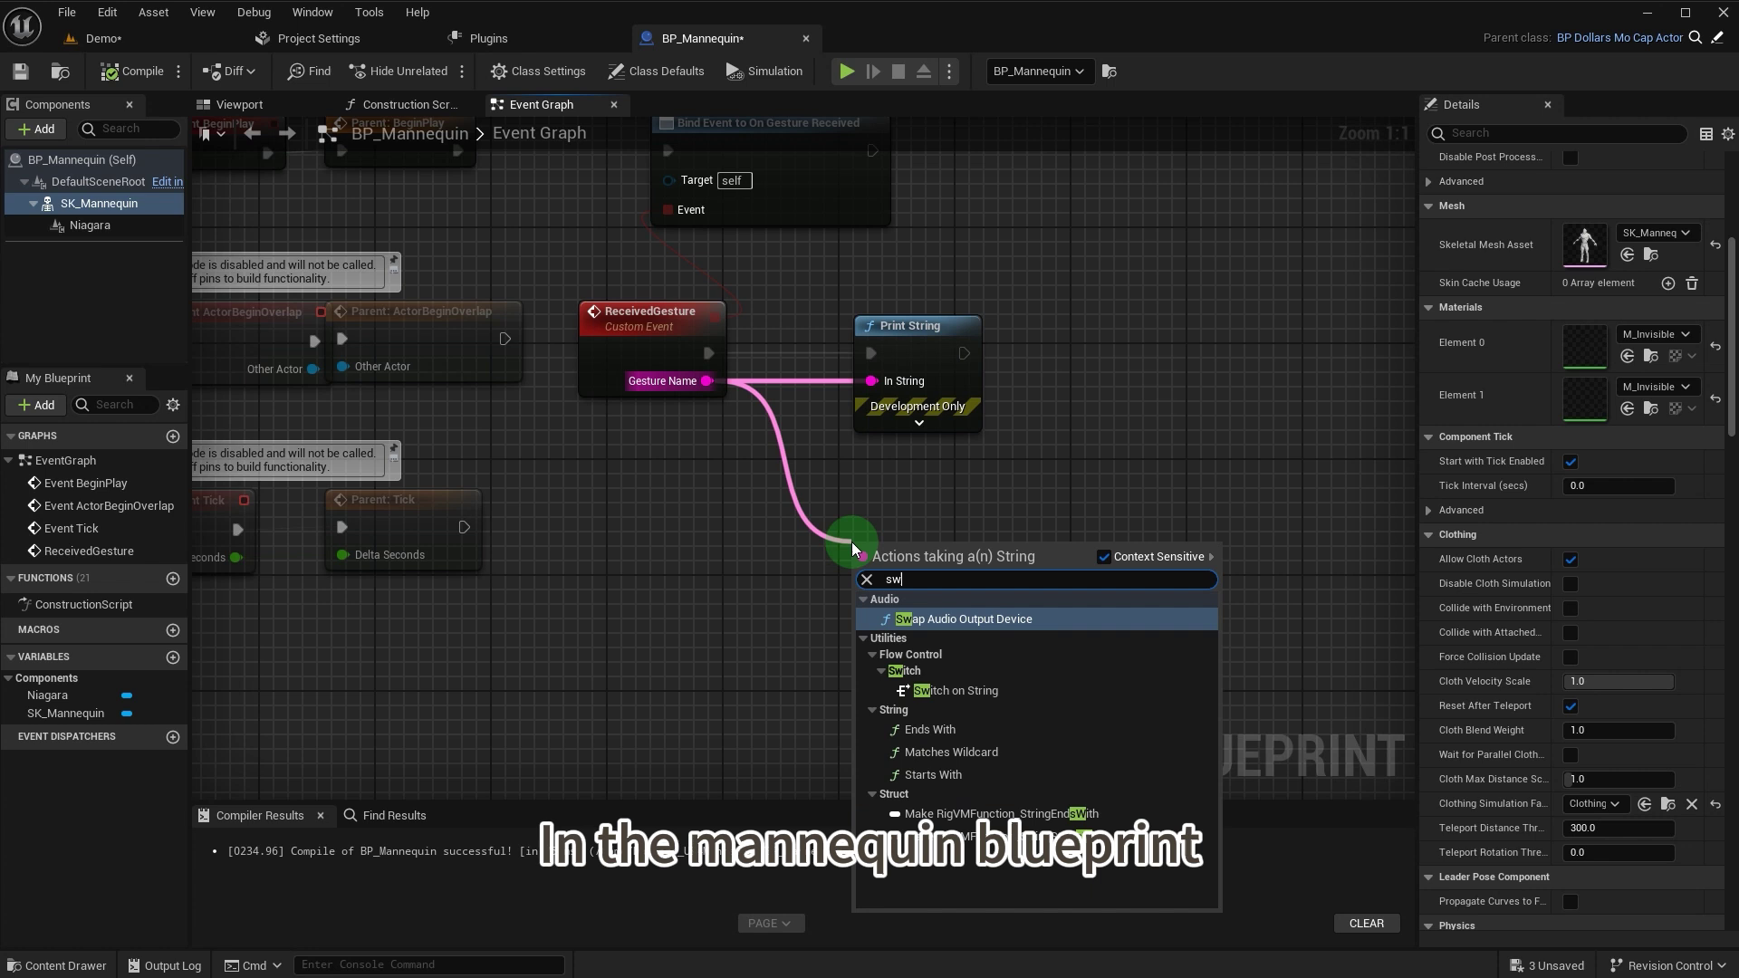
pyautogui.click(955, 691)
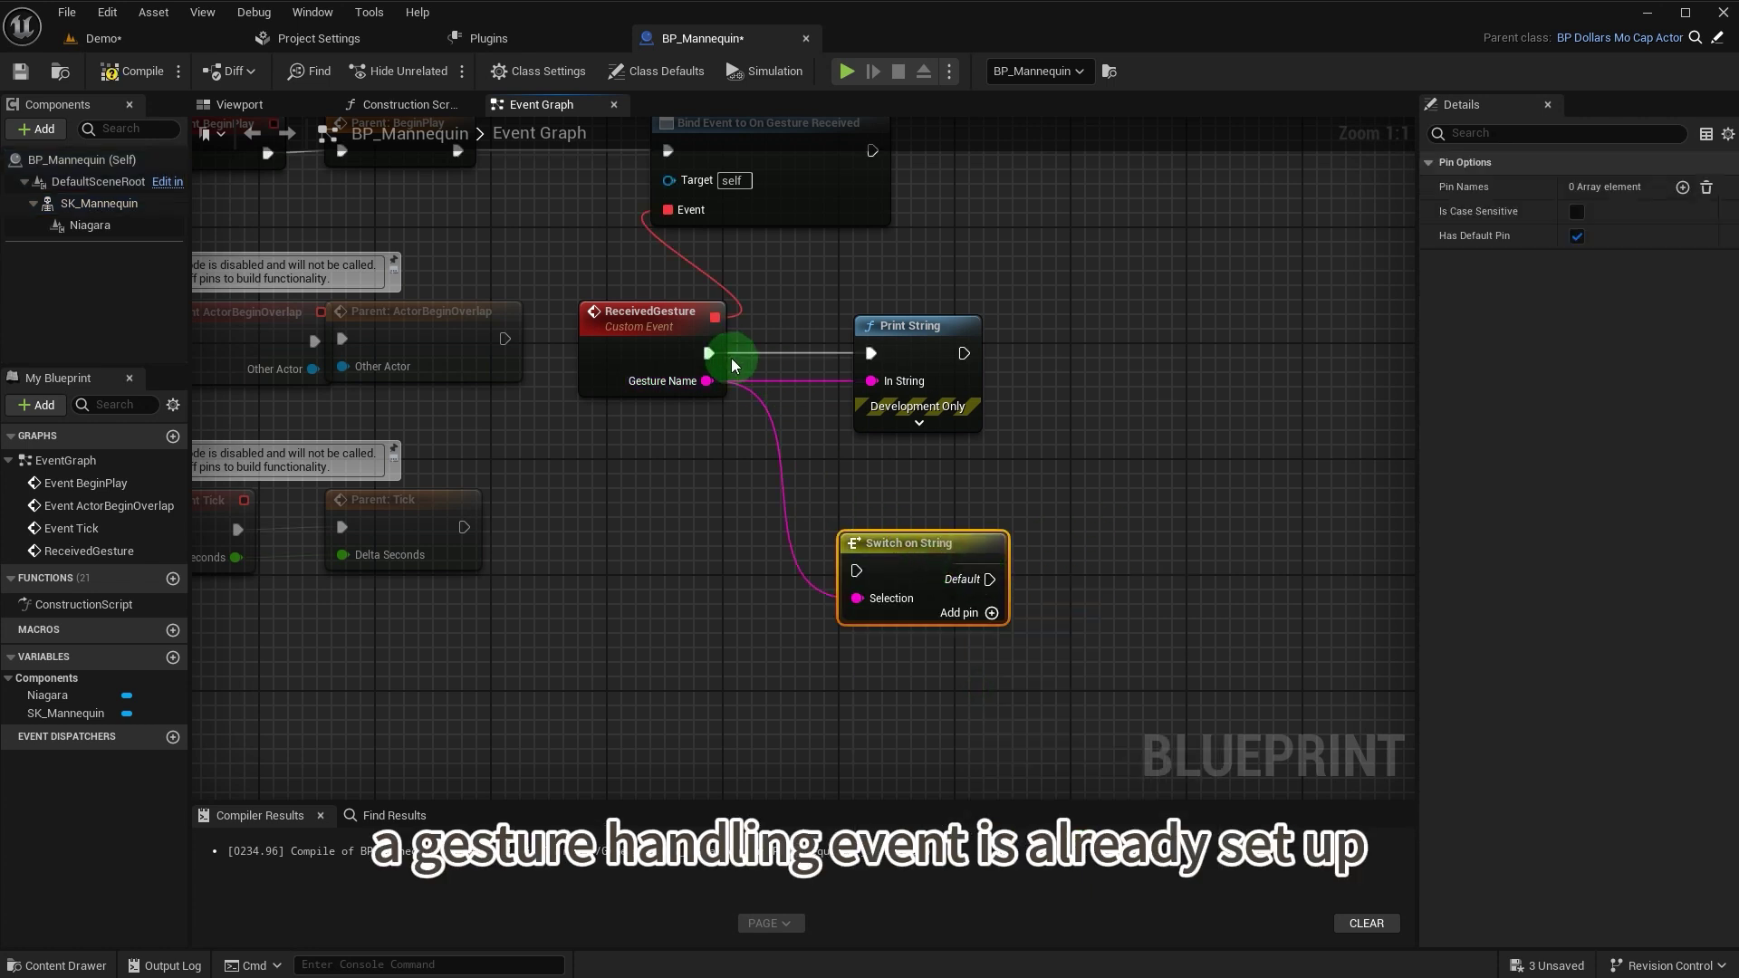
pyautogui.moveTo(732, 365); pyautogui.dragTo(856, 571)
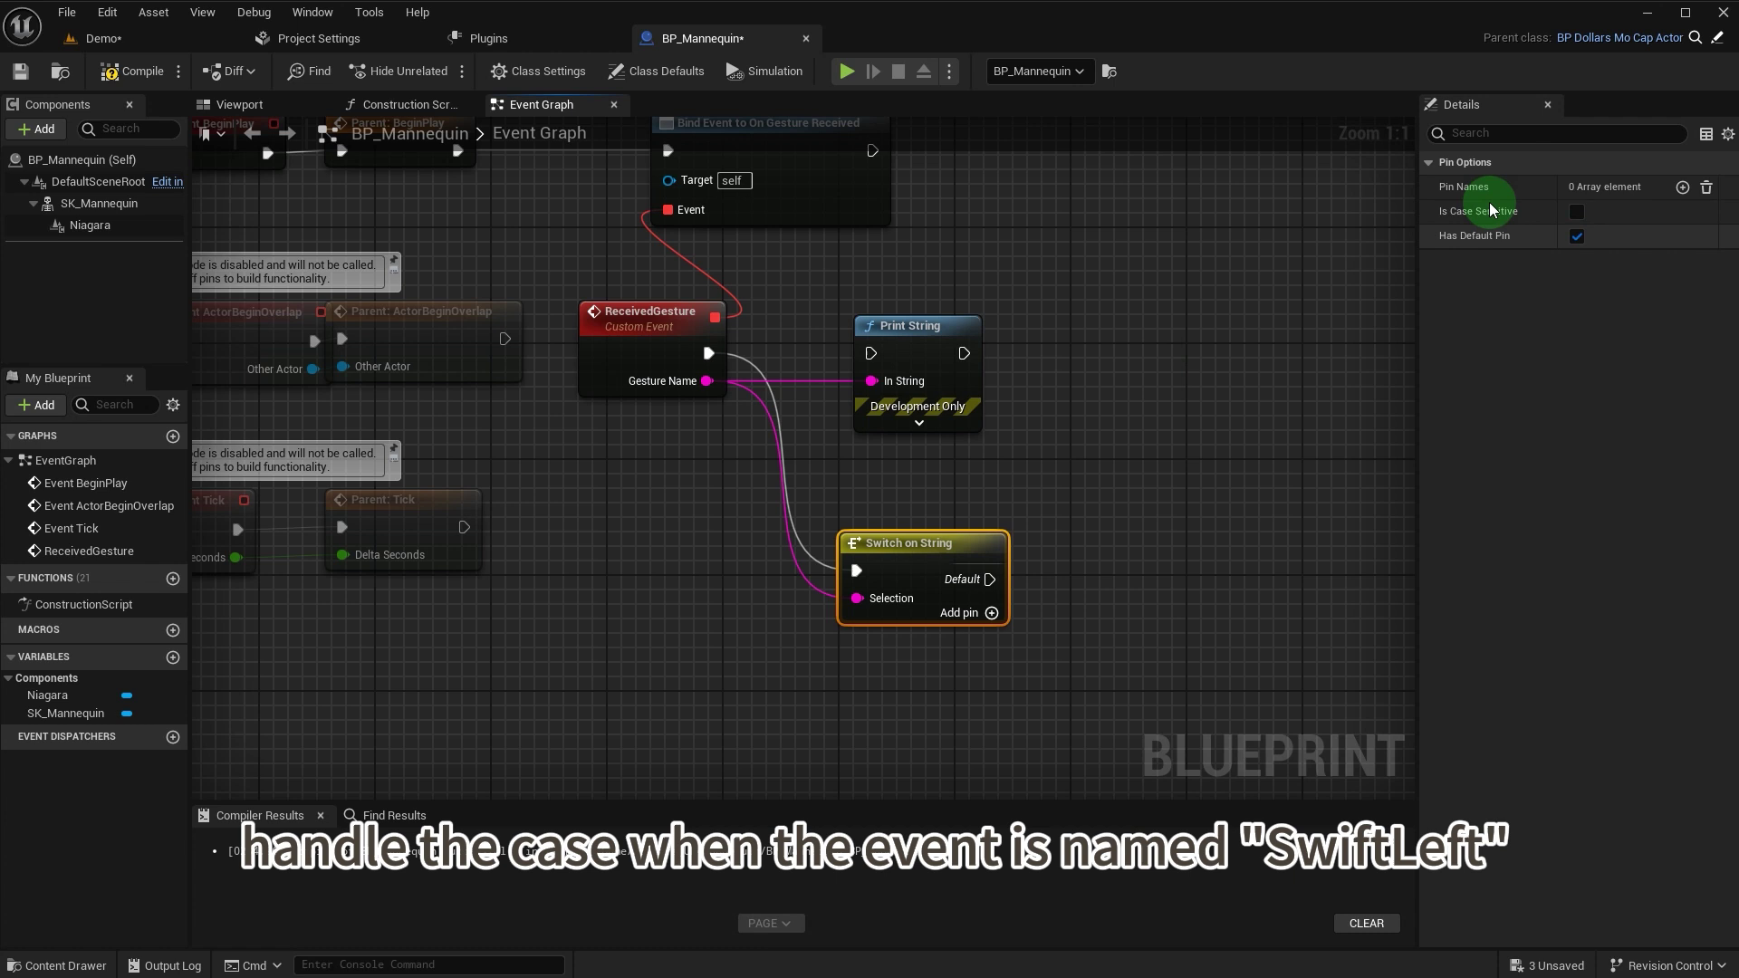
pyautogui.click(1683, 188)
pyautogui.write('SwipeLeft')
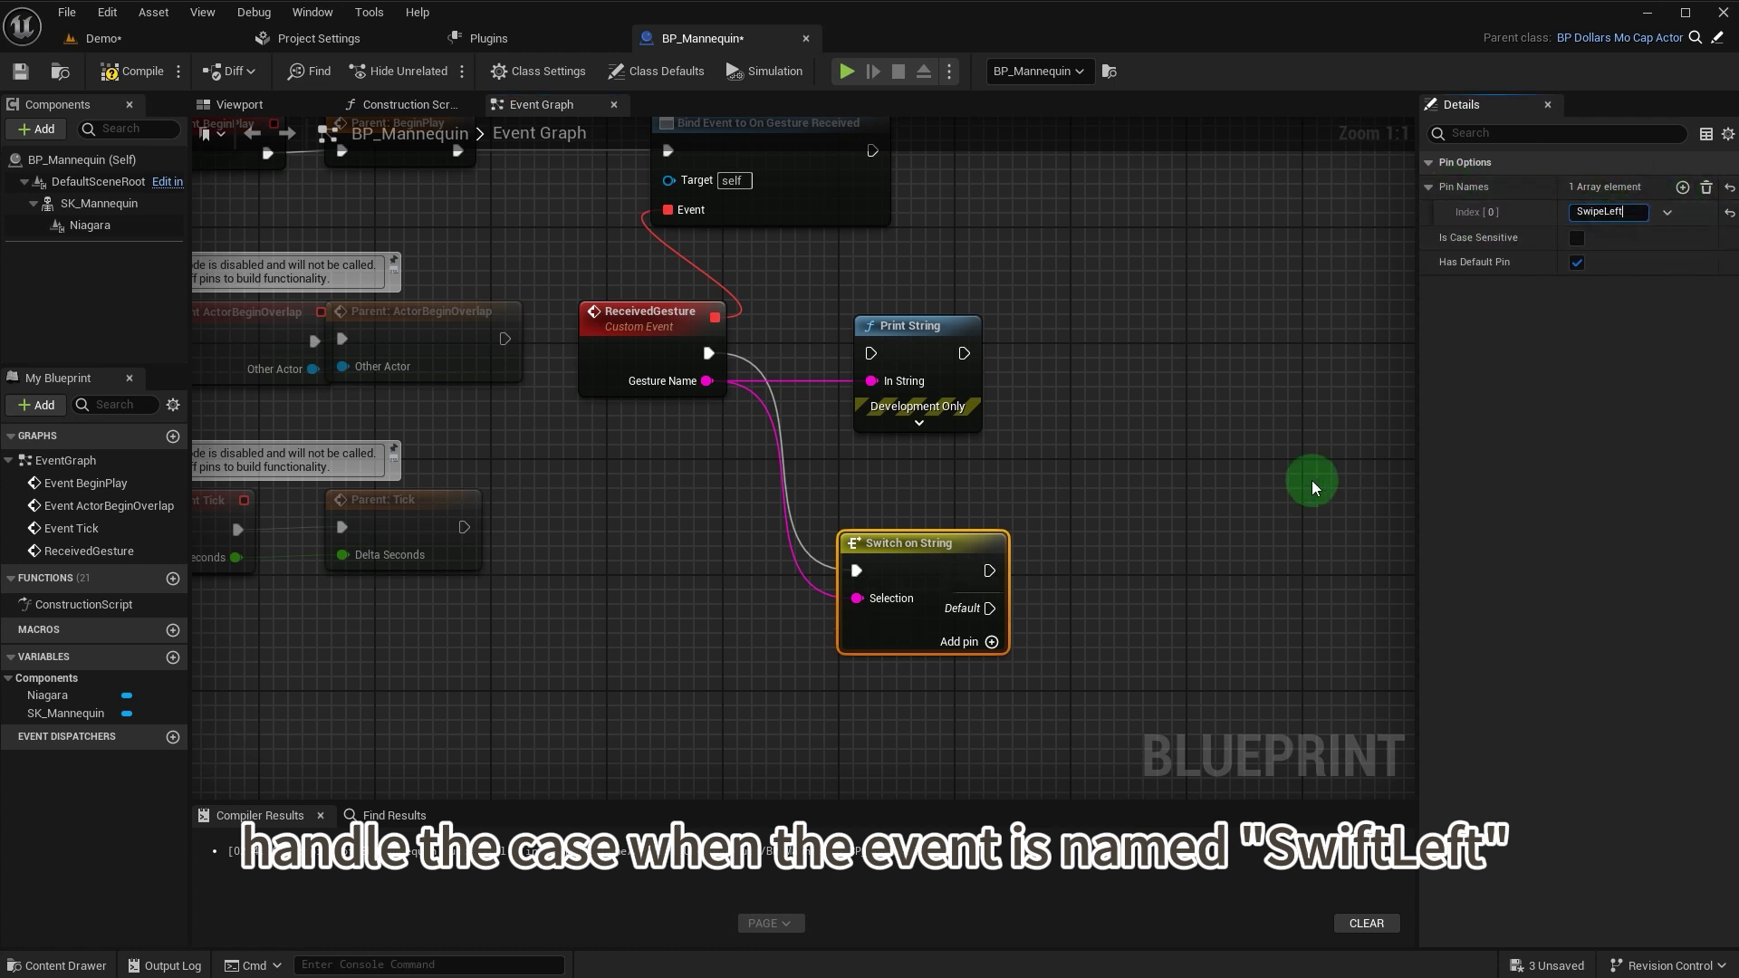
pyautogui.click(1015, 438)
pyautogui.press('Delete')
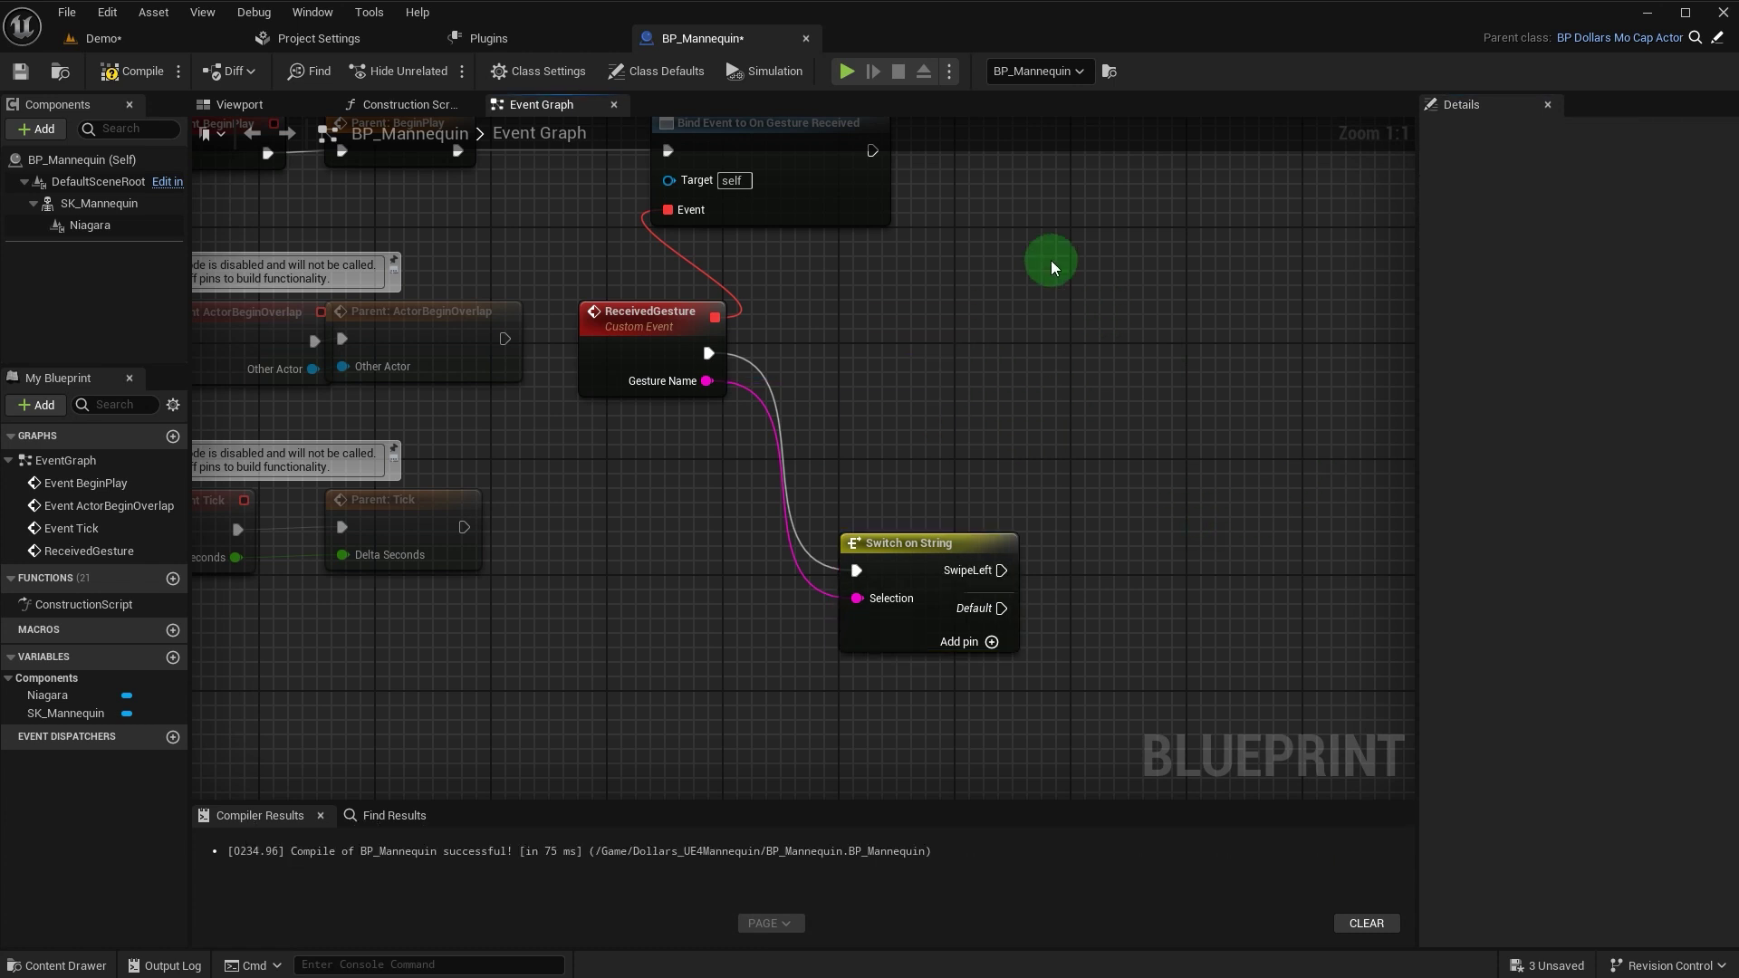
pyautogui.moveTo(885, 566); pyautogui.dragTo(883, 348)
# - Add a Flip Flop after SwipeLeft whose A output feeds a Set Niagara System Asset node
pyautogui.moveTo(90, 225); pyautogui.dragTo(1019, 535)
pyautogui.write('set asset')
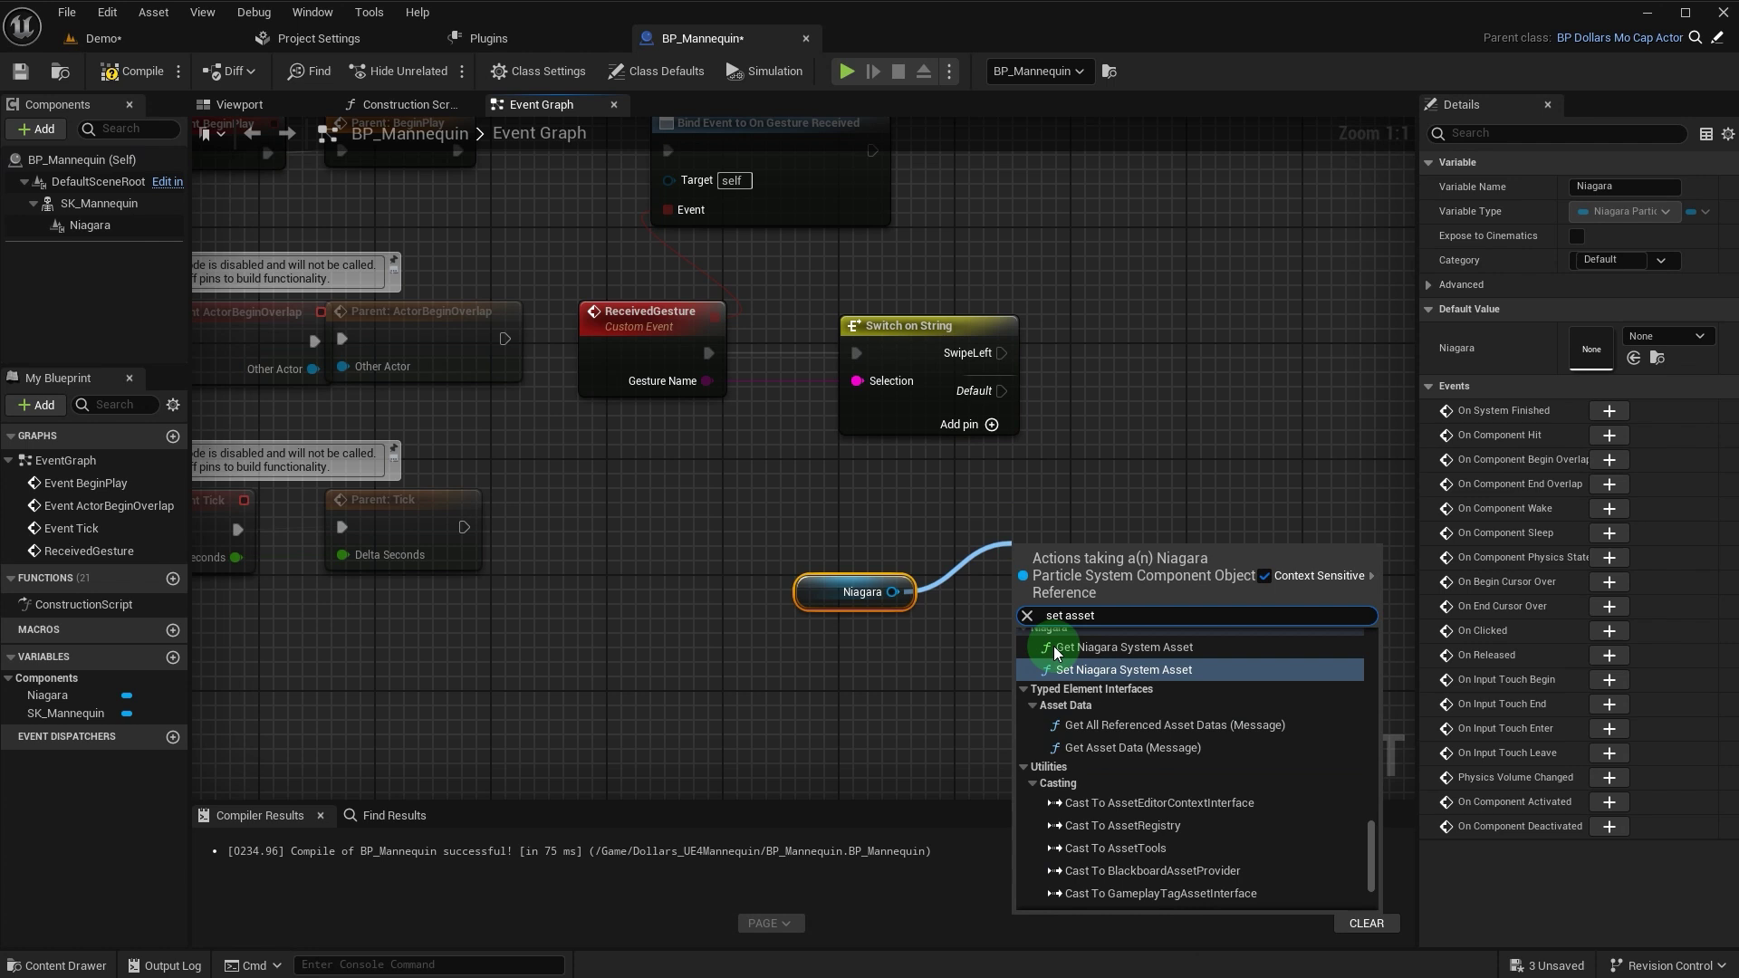
pyautogui.click(1069, 669)
pyautogui.moveTo(1152, 570); pyautogui.dragTo(1248, 374)
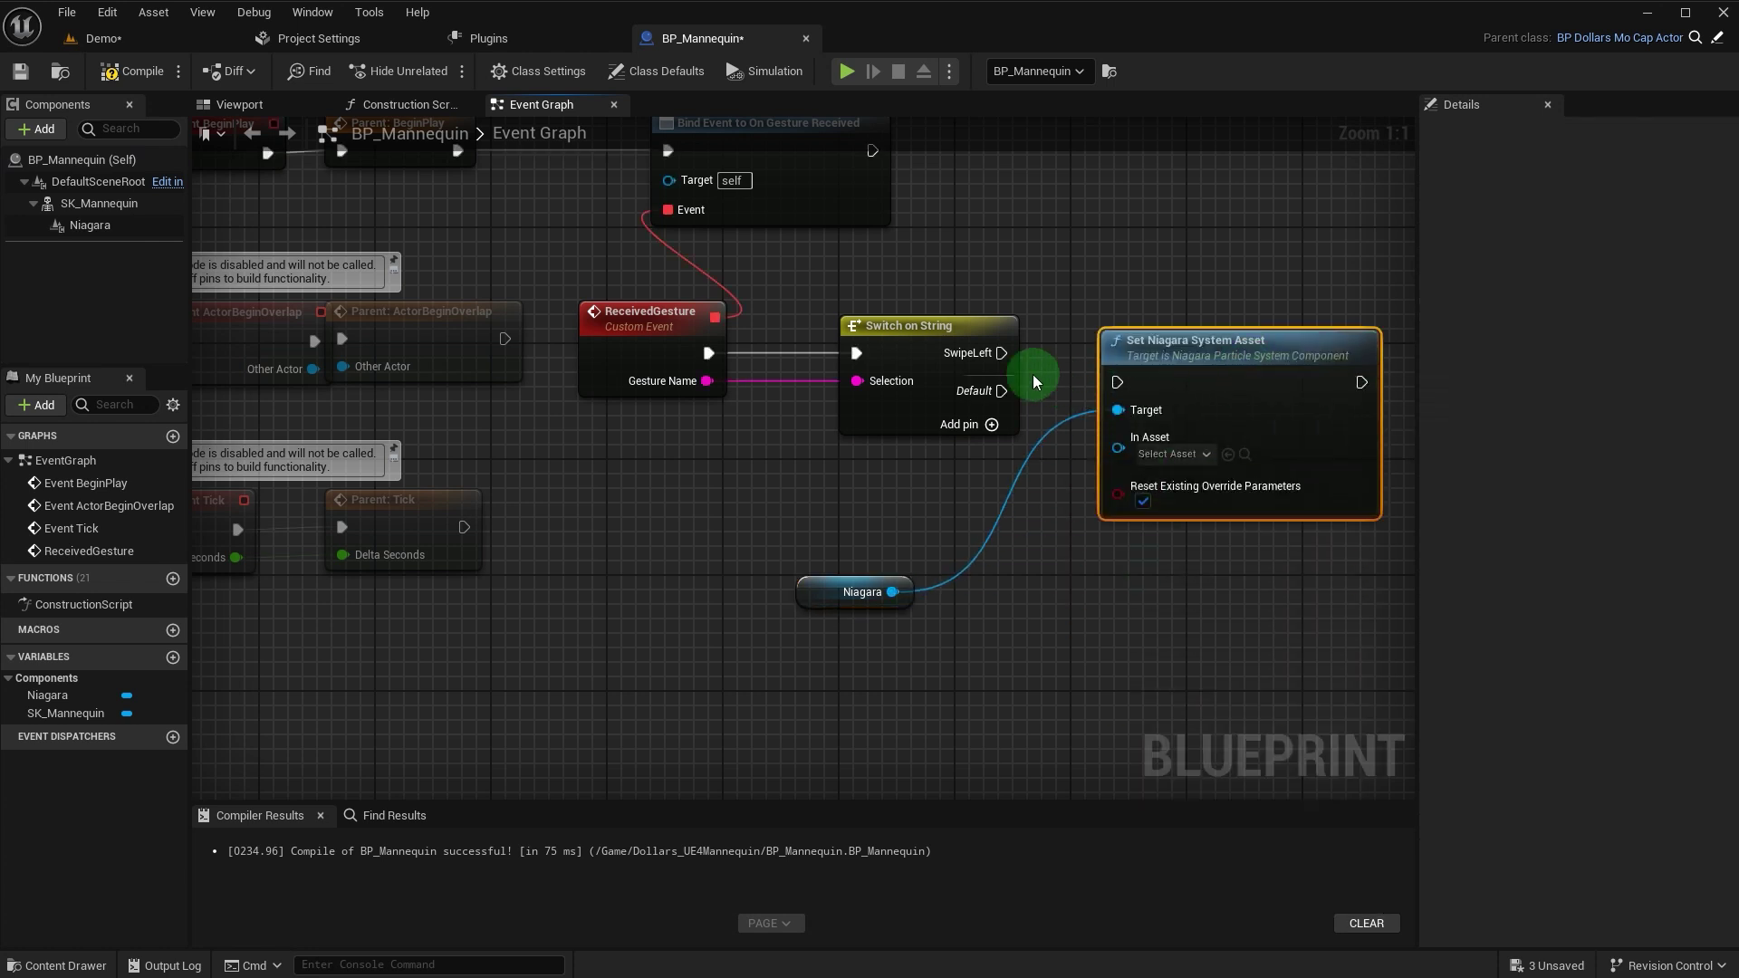
pyautogui.moveTo(500, 468); pyautogui.dragTo(606, 459)
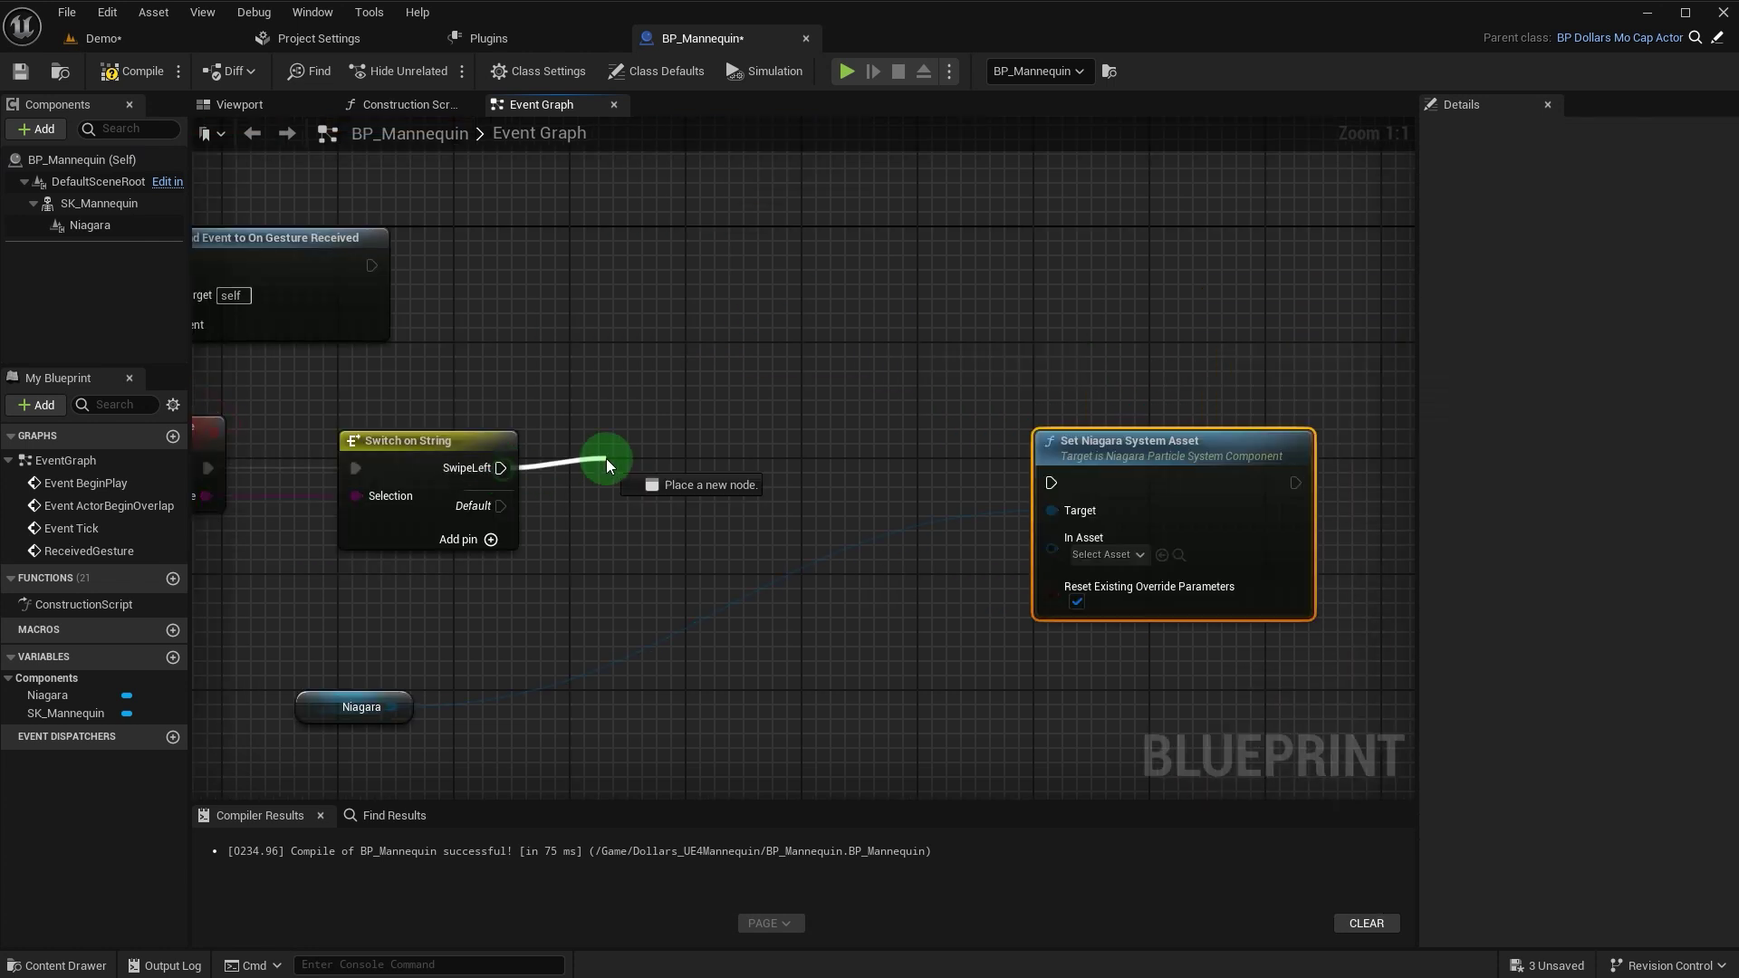
pyautogui.write('f')
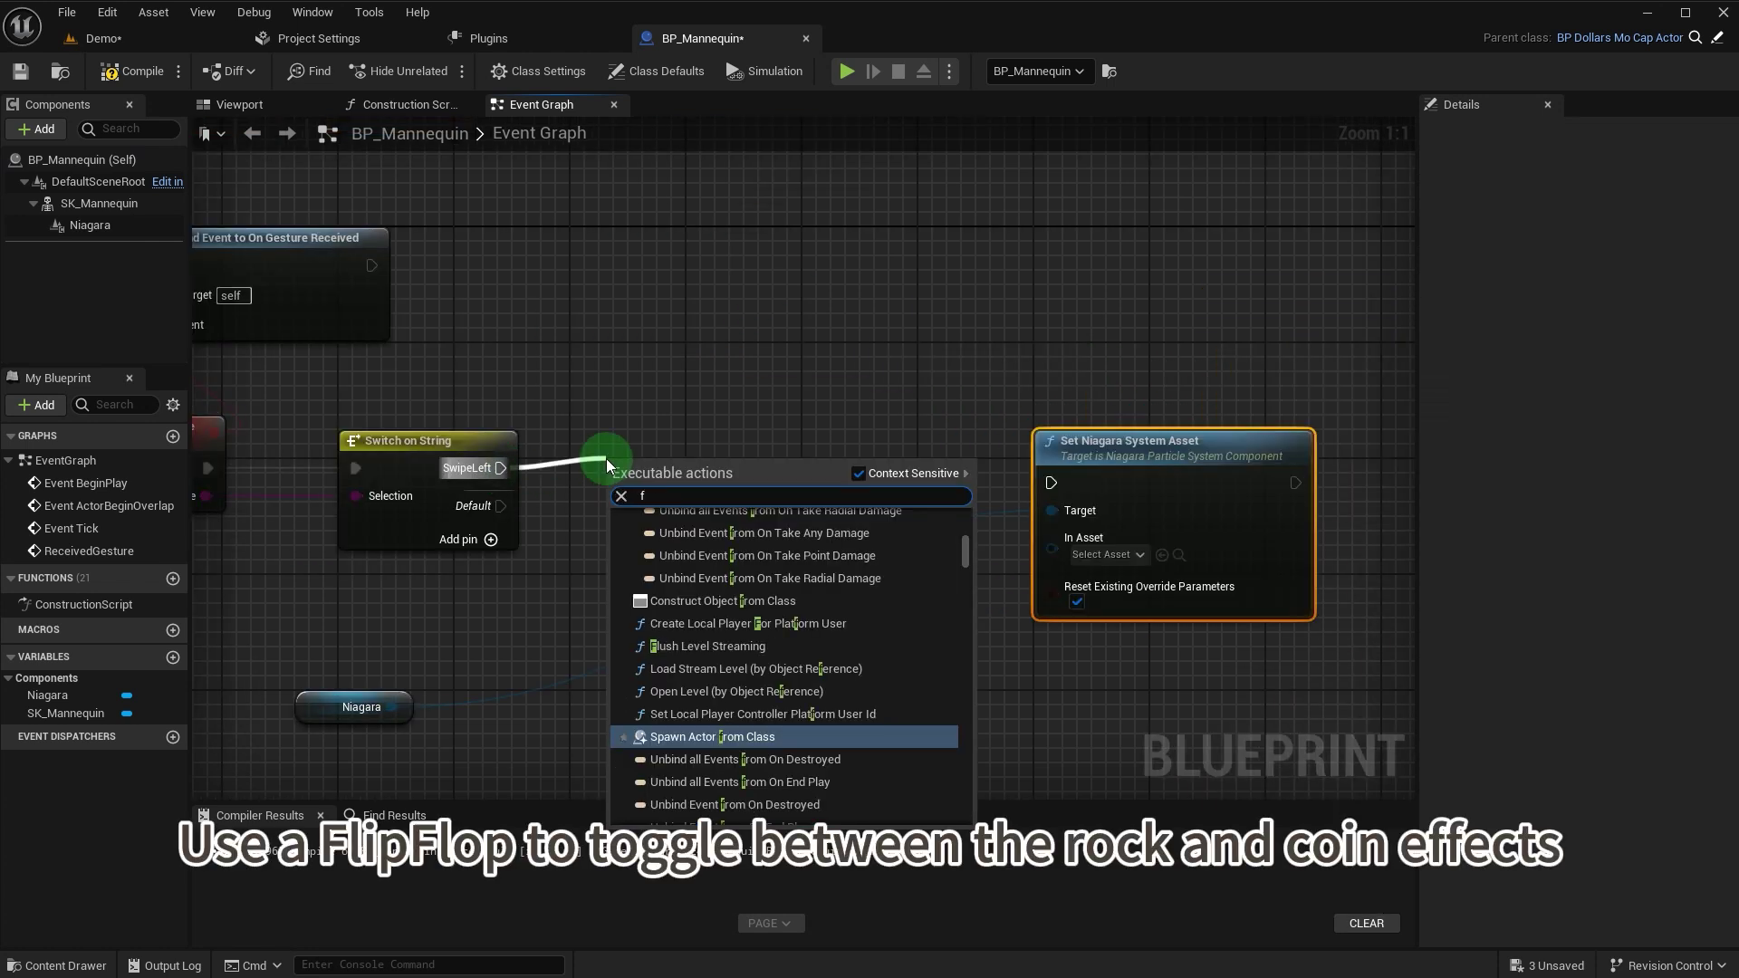
pyautogui.write('lip')
pyautogui.click(659, 774)
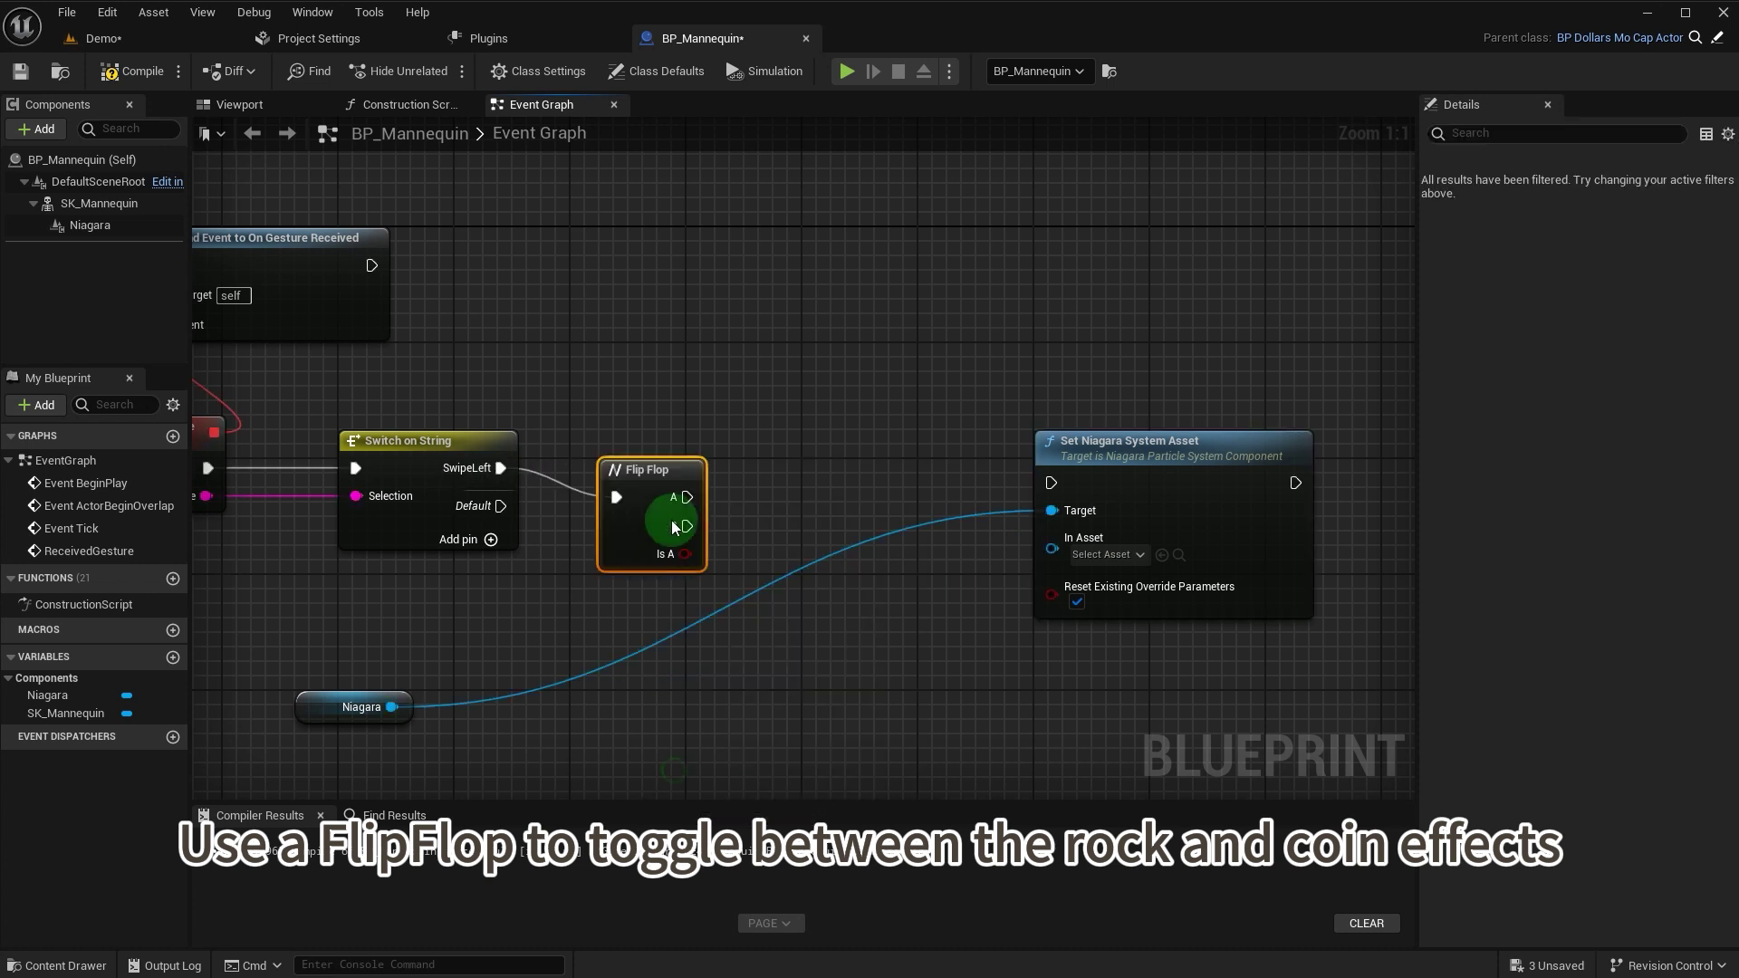
pyautogui.moveTo(691, 469); pyautogui.dragTo(1044, 446)
# - Set that node's In Asset to NS_Rocks
pyautogui.click(1046, 572)
pyautogui.click(1049, 541)
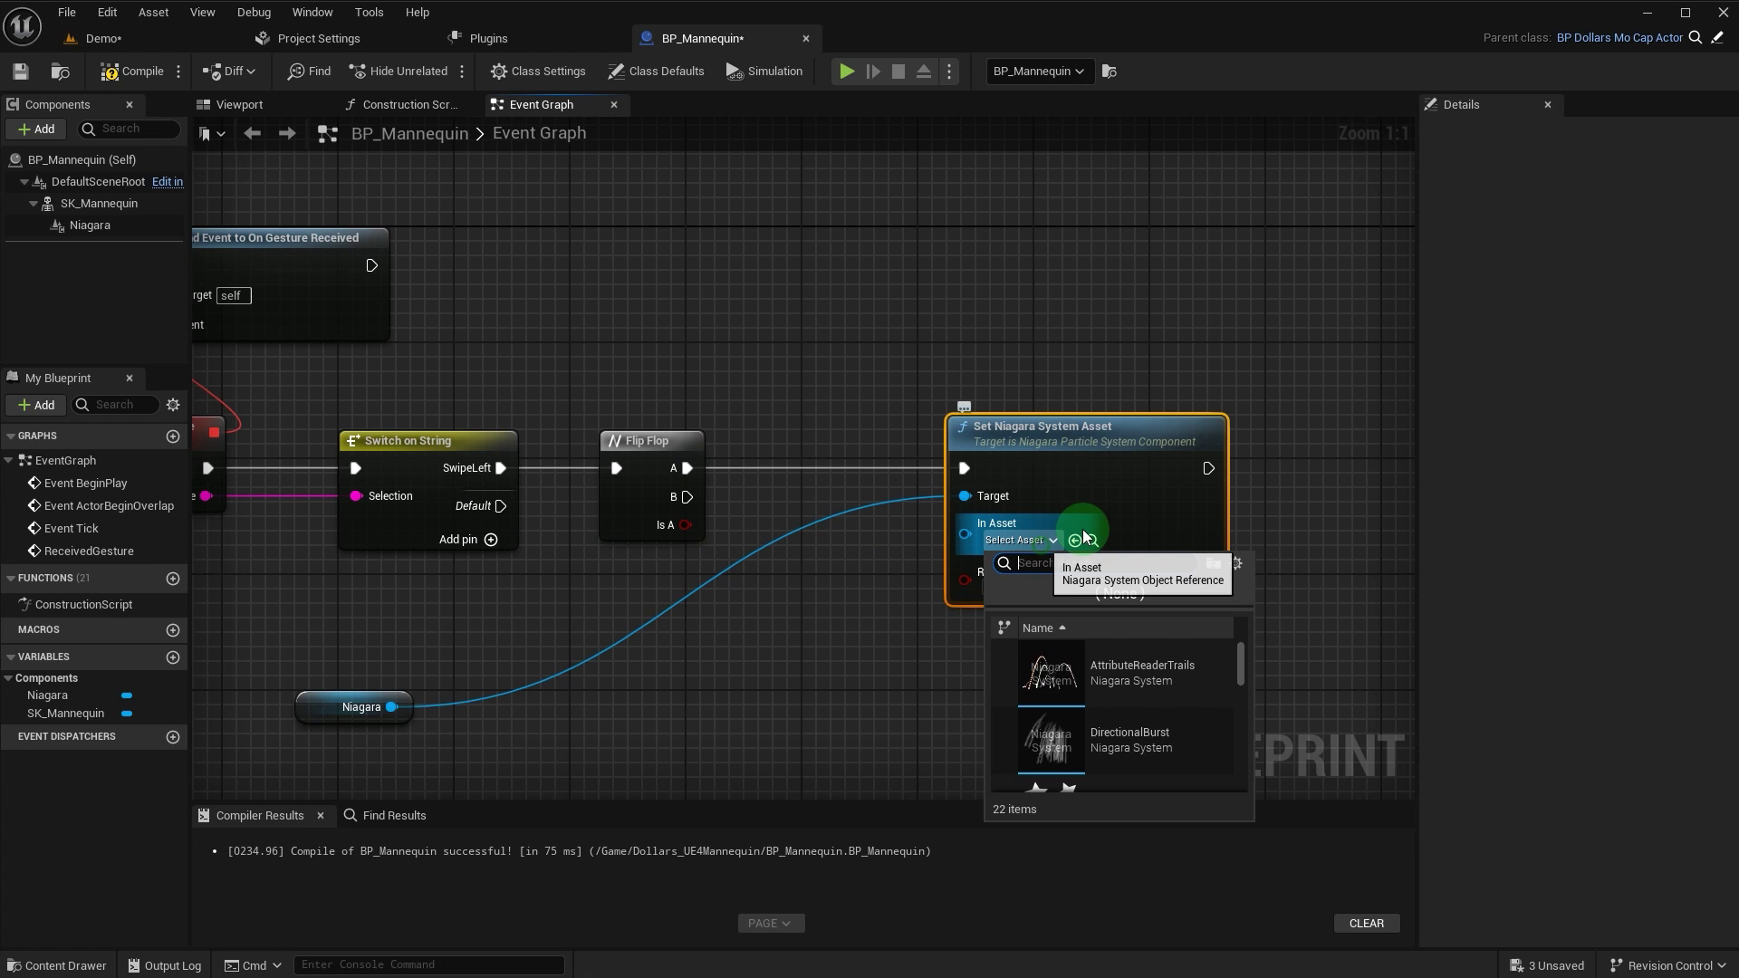
pyautogui.write('rock')
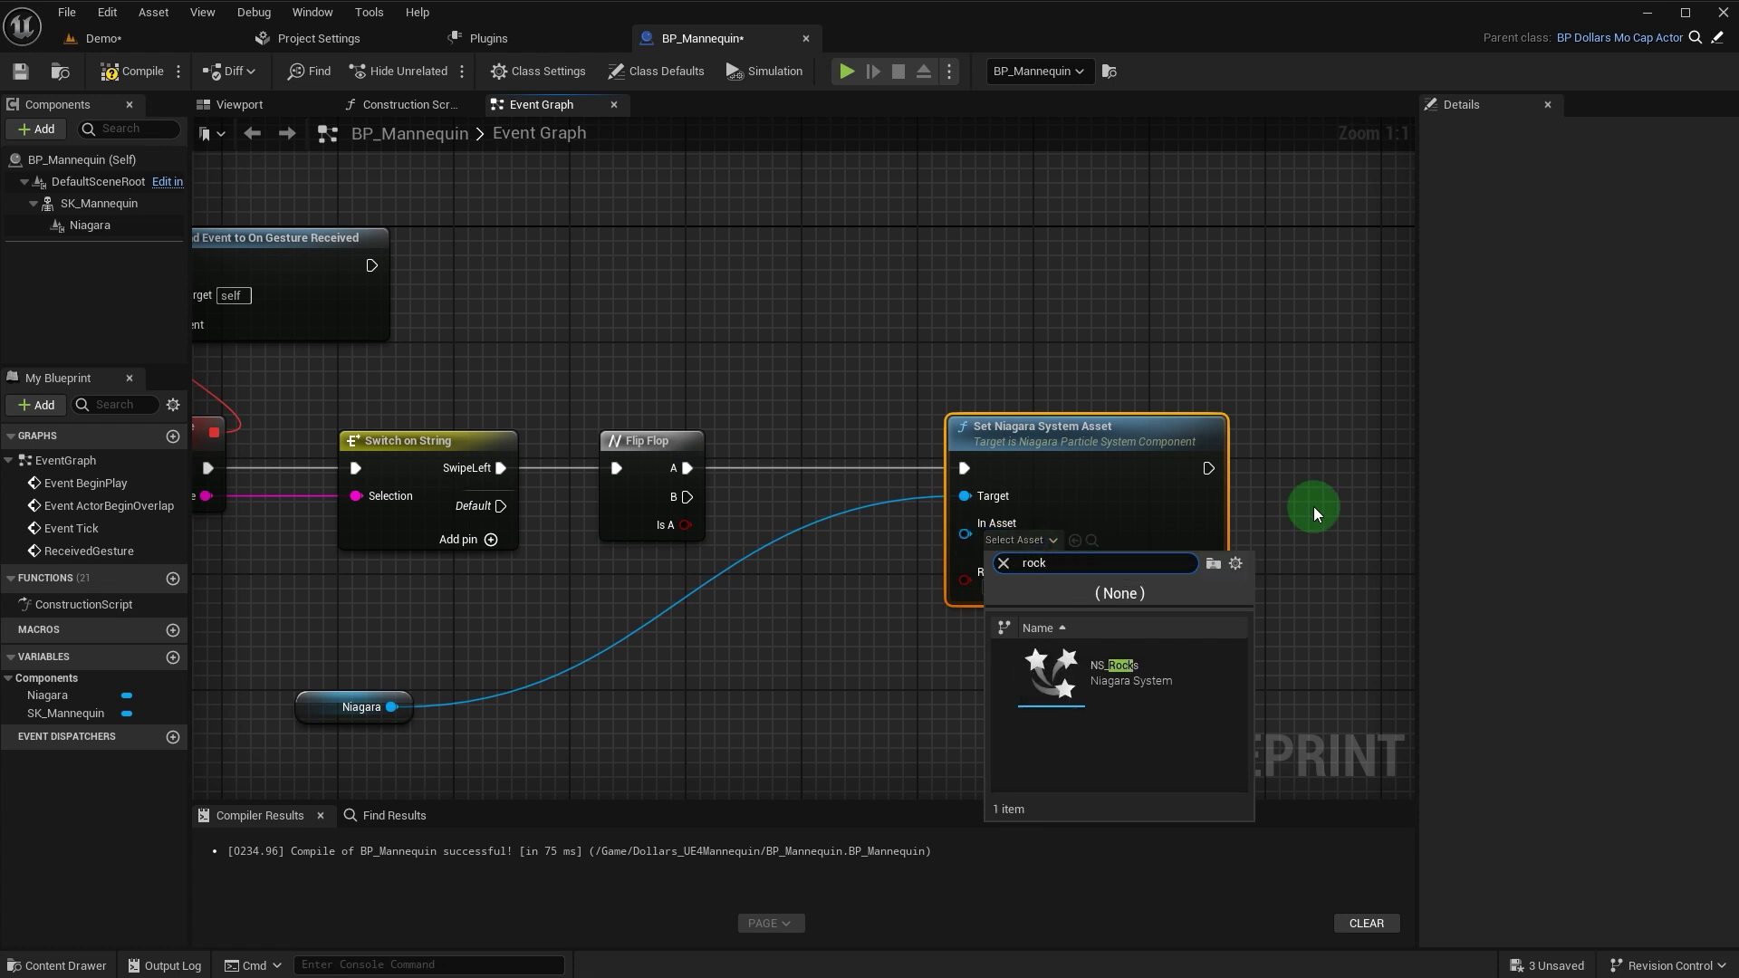
pyautogui.click(1132, 671)
pyautogui.moveTo(1290, 521); pyautogui.dragTo(1141, 337, button='right')
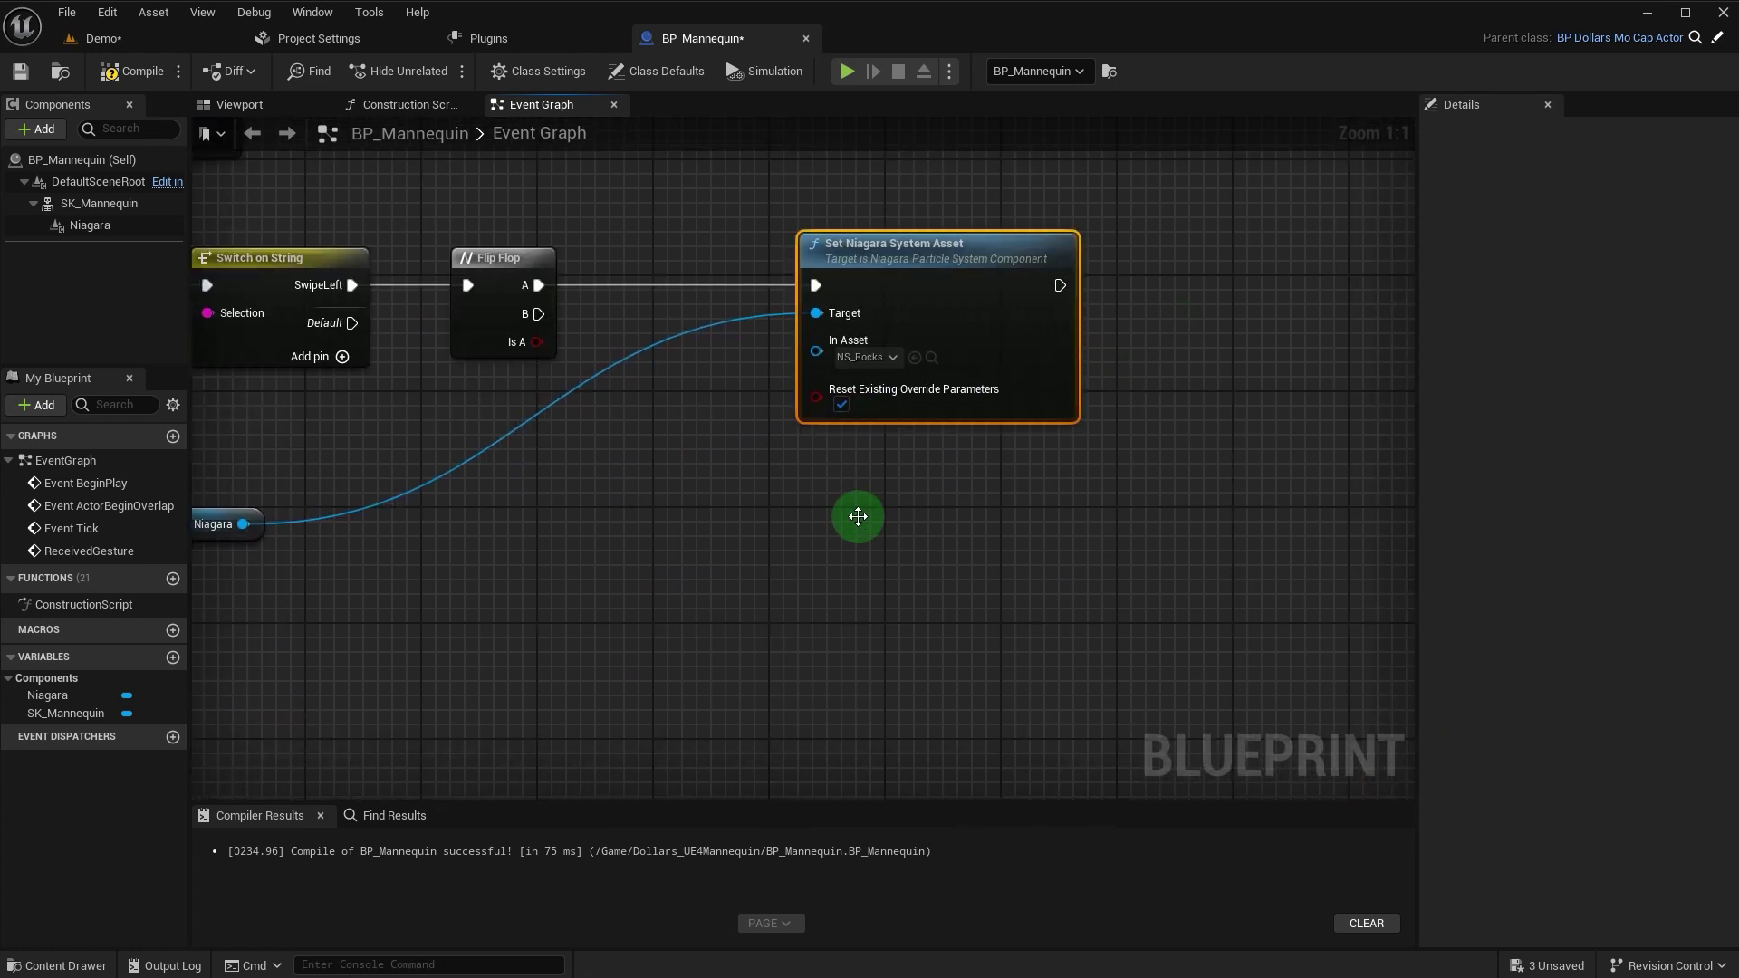
# - Duplicate the node with In Asset NS_Coins, fed by Flip Flop B, targeting the Niagara component
pyautogui.hotkey('ctrl', 'c')
pyautogui.hotkey('ctrl', 'v')
pyautogui.moveTo(990, 518); pyautogui.dragTo(925, 522)
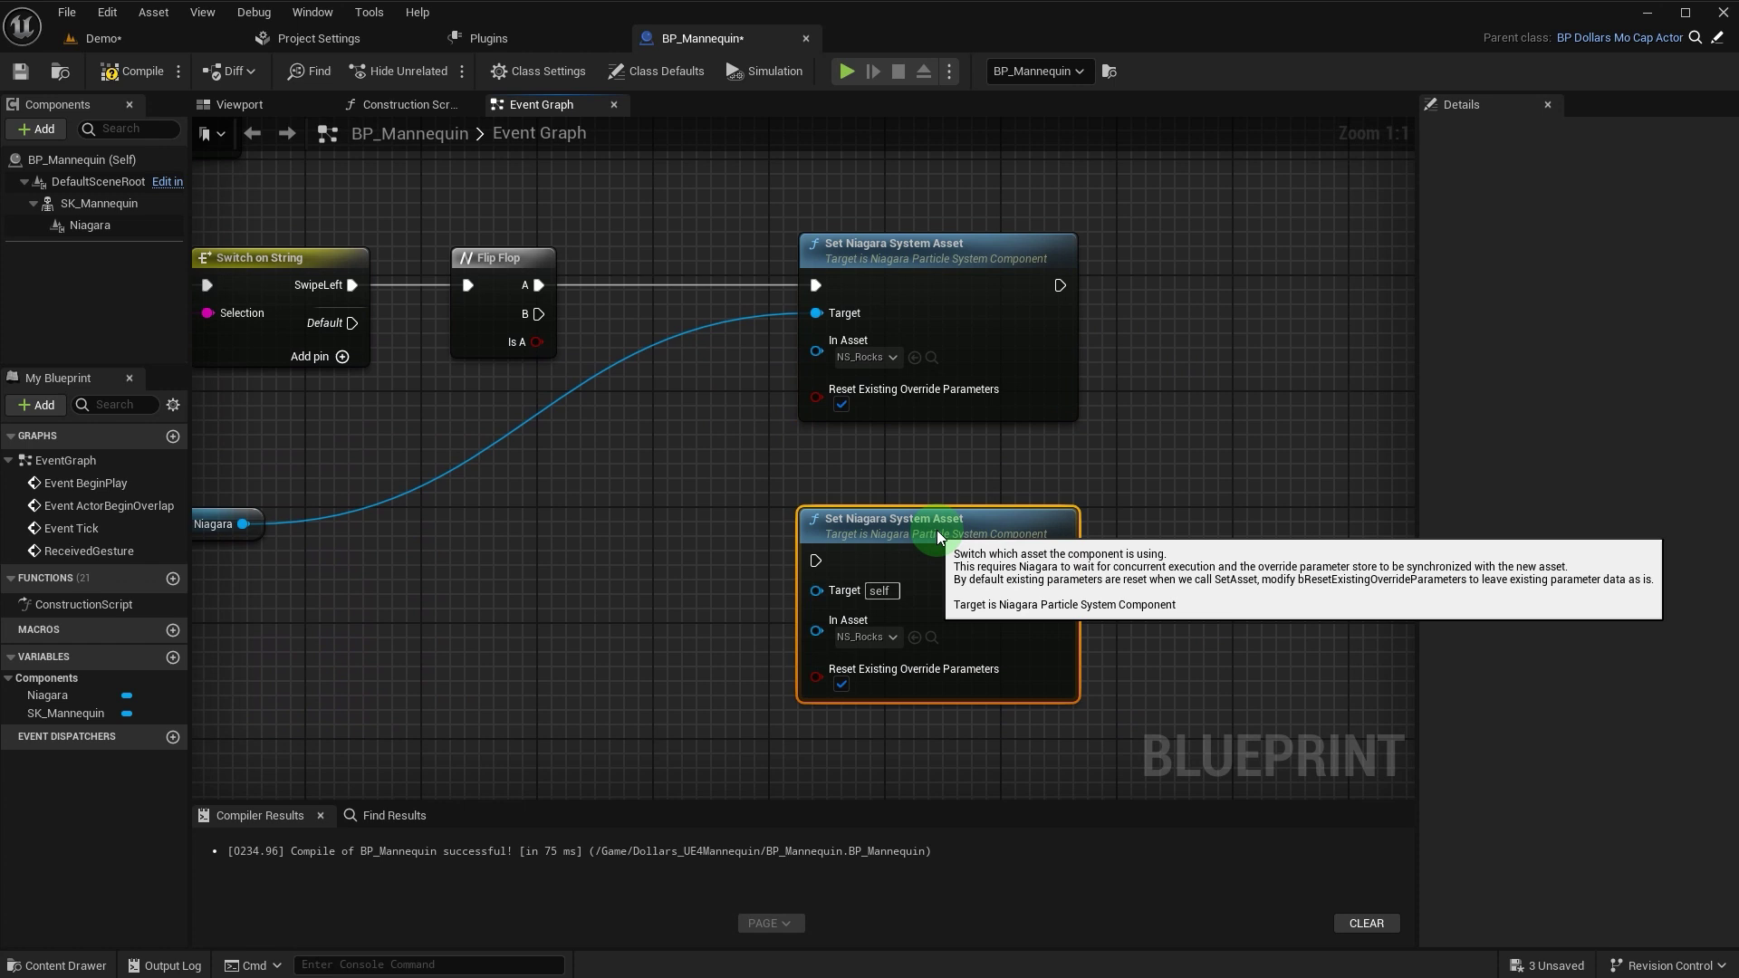
pyautogui.click(872, 638)
pyautogui.write('coi')
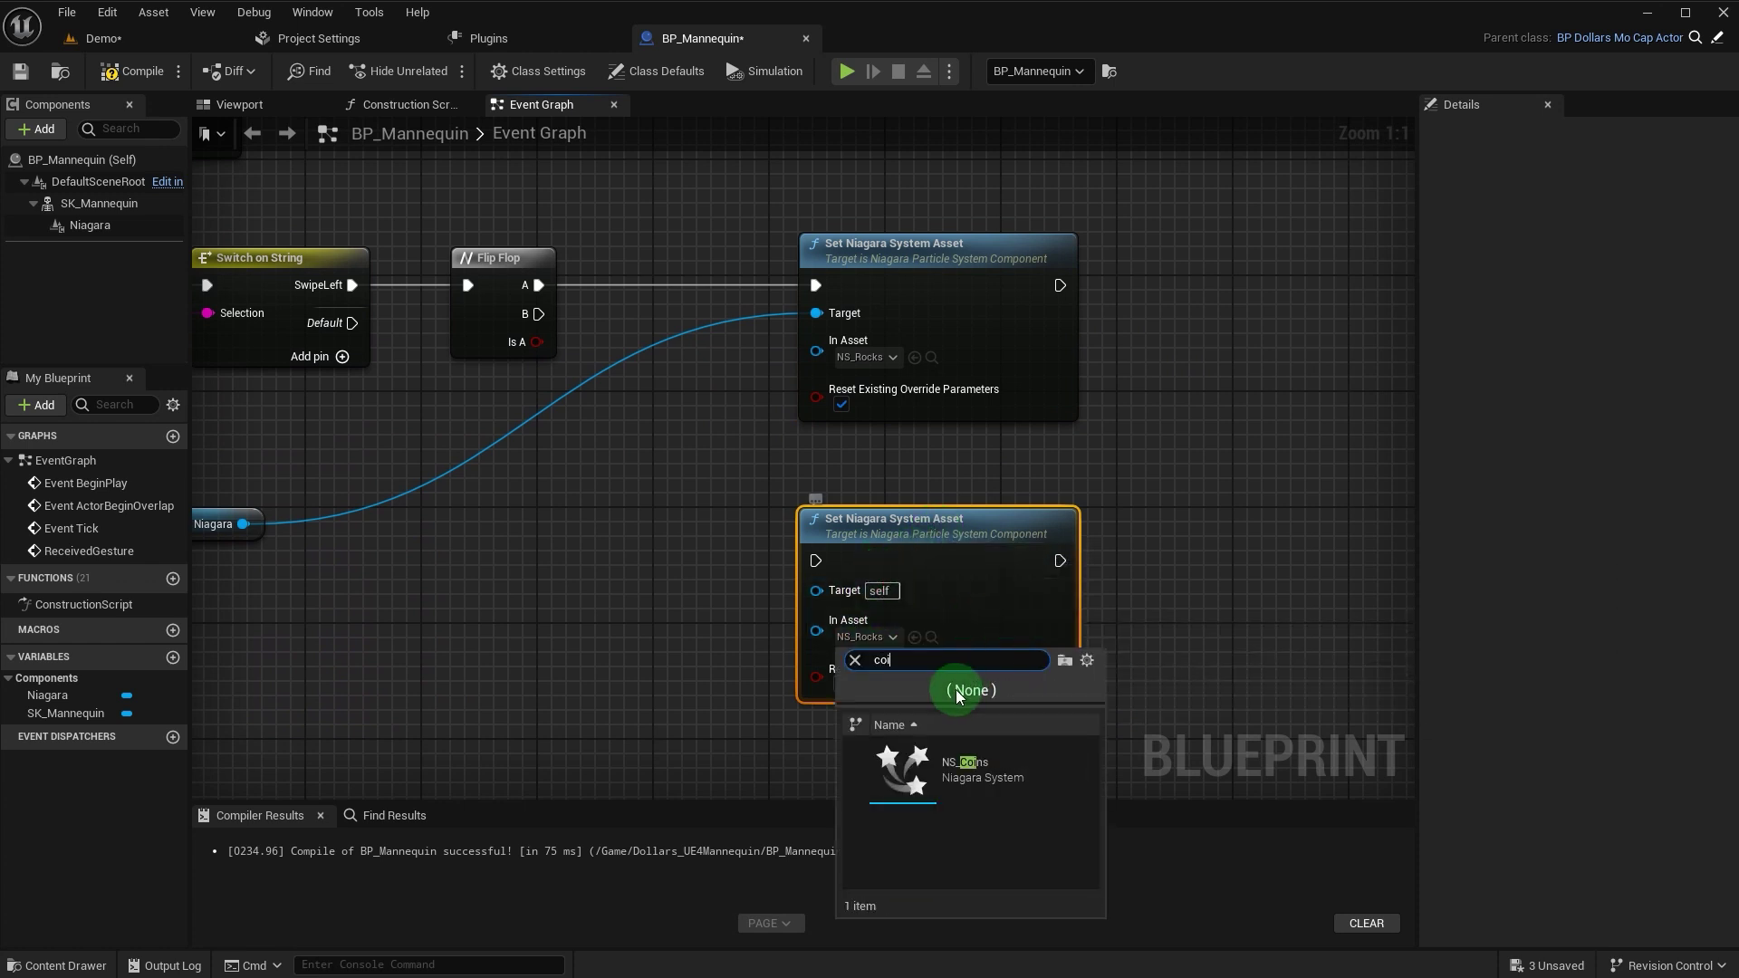
pyautogui.click(942, 765)
pyautogui.moveTo(606, 348); pyautogui.dragTo(815, 560)
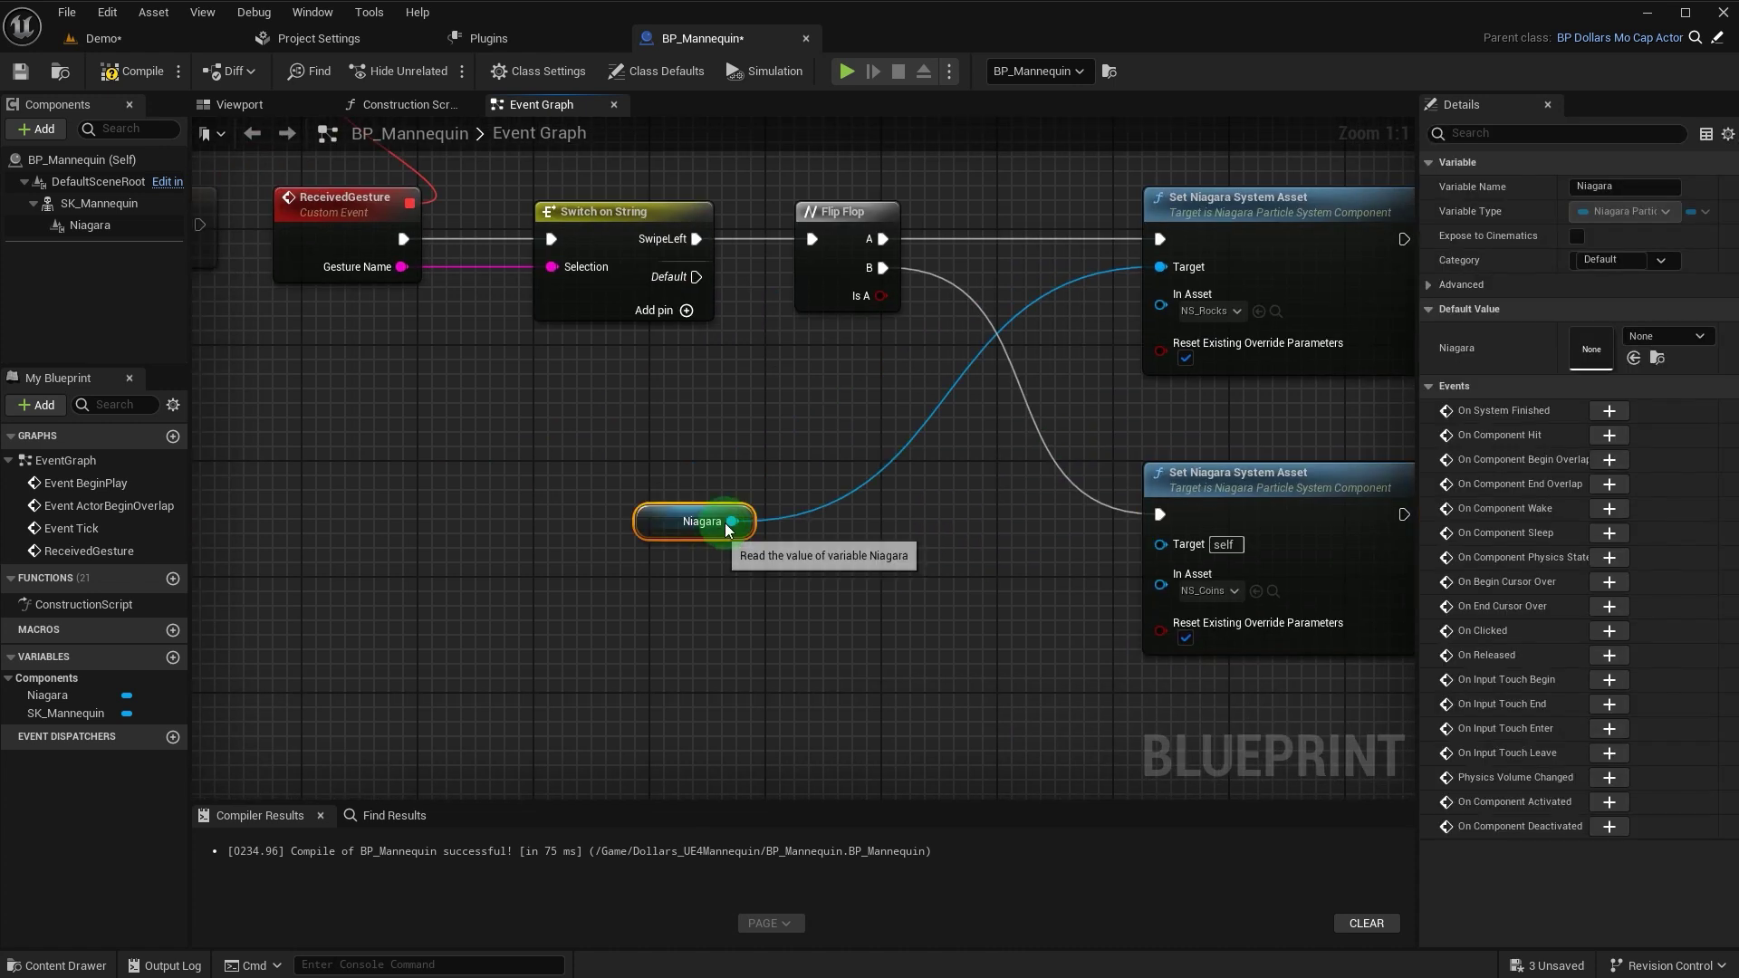
pyautogui.moveTo(732, 522); pyautogui.dragTo(1160, 541)
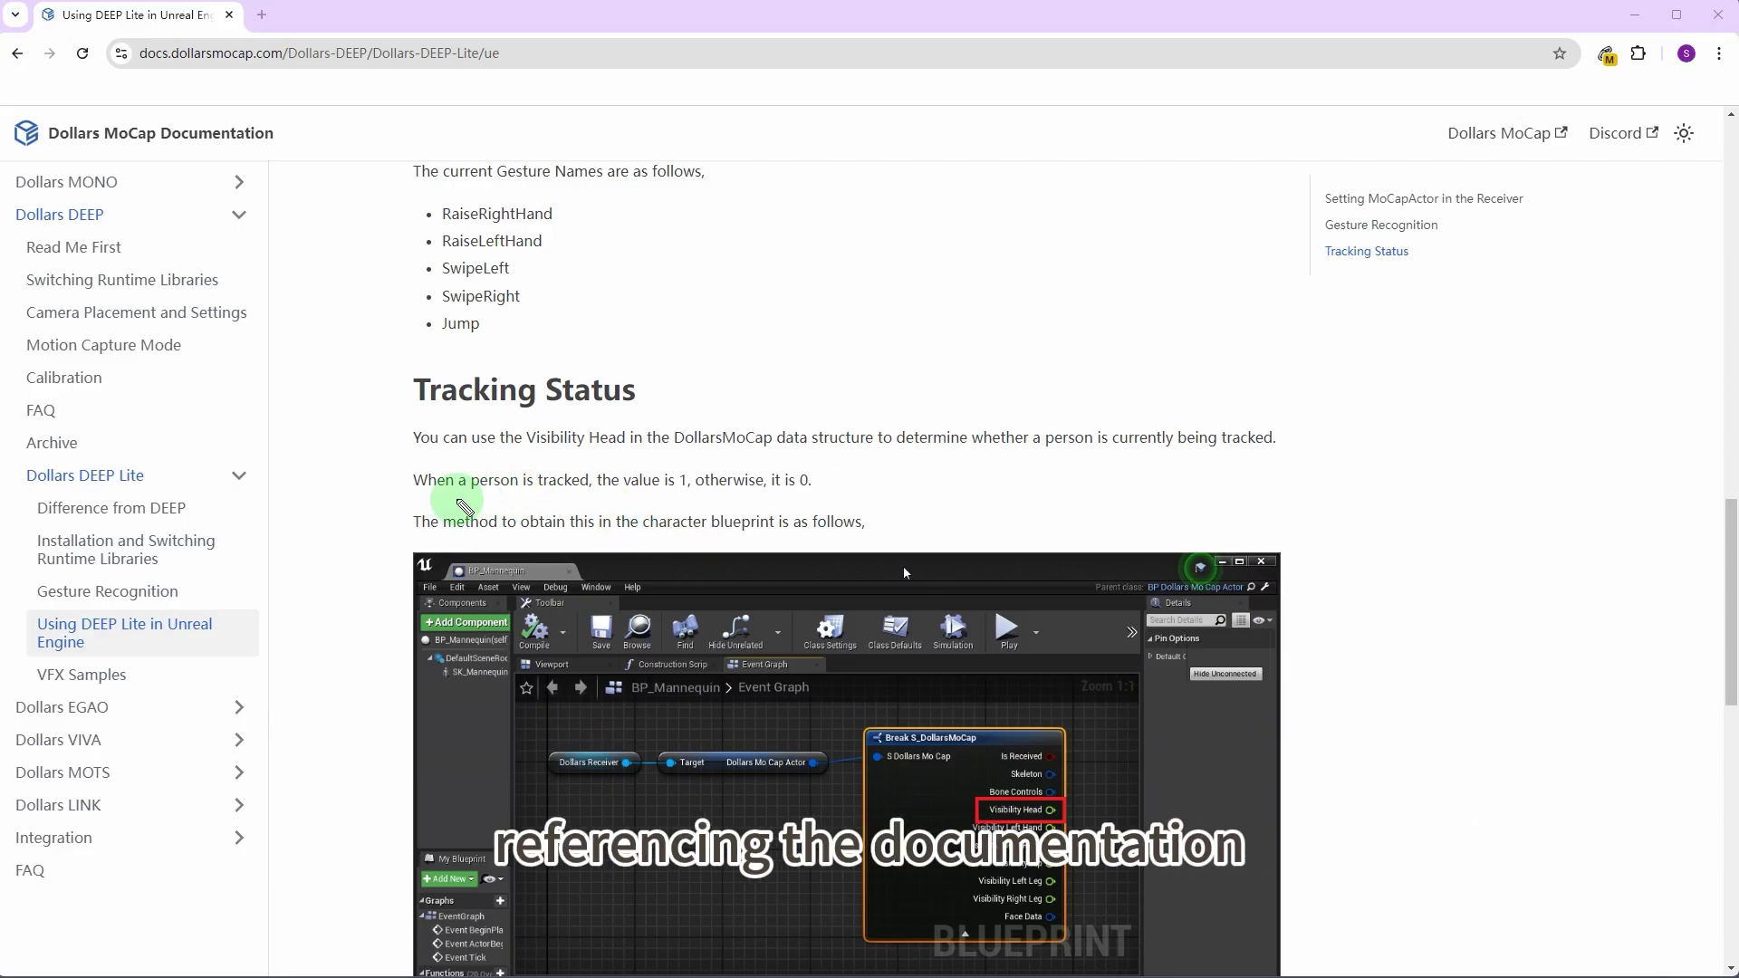
# - Underline the Visibility Head line: 1 when tracked, otherwise 0
pyautogui.moveTo(447, 498); pyautogui.dragTo(821, 509)
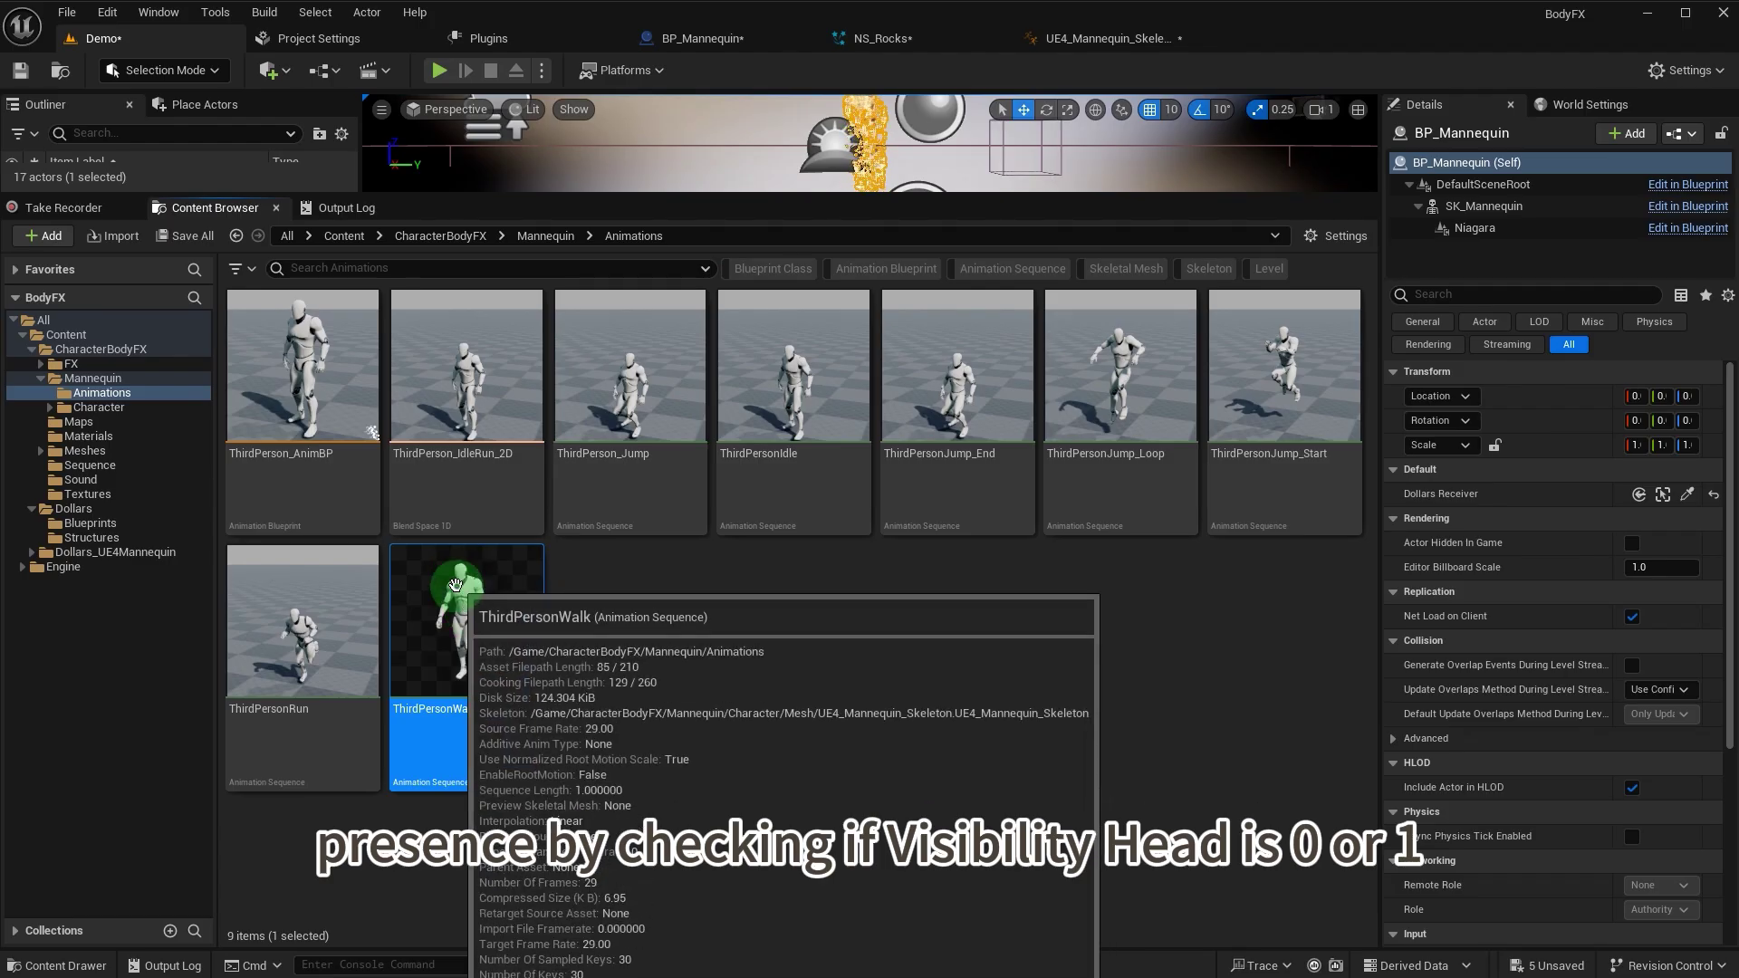
# - Retarget ThirdPersonWalk with the Dollars SK_Mannequin as the target skeletal mesh
pyautogui.rightClick(456, 584)
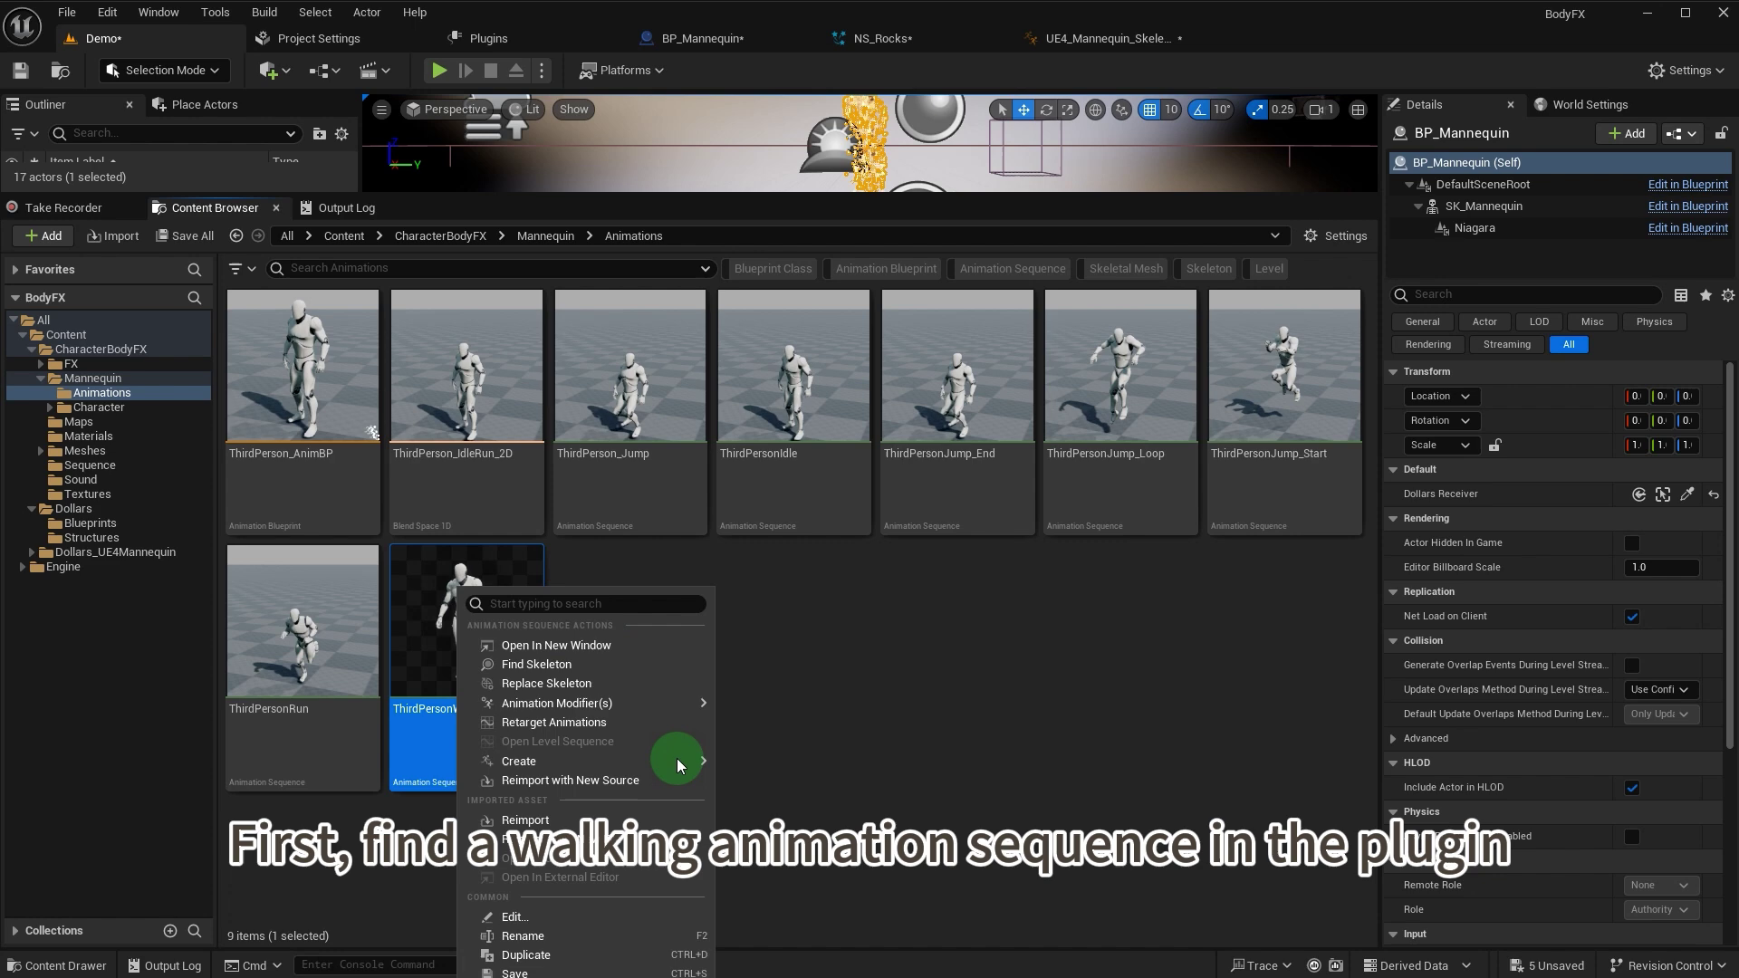
pyautogui.moveTo(699, 757)
pyautogui.click(699, 724)
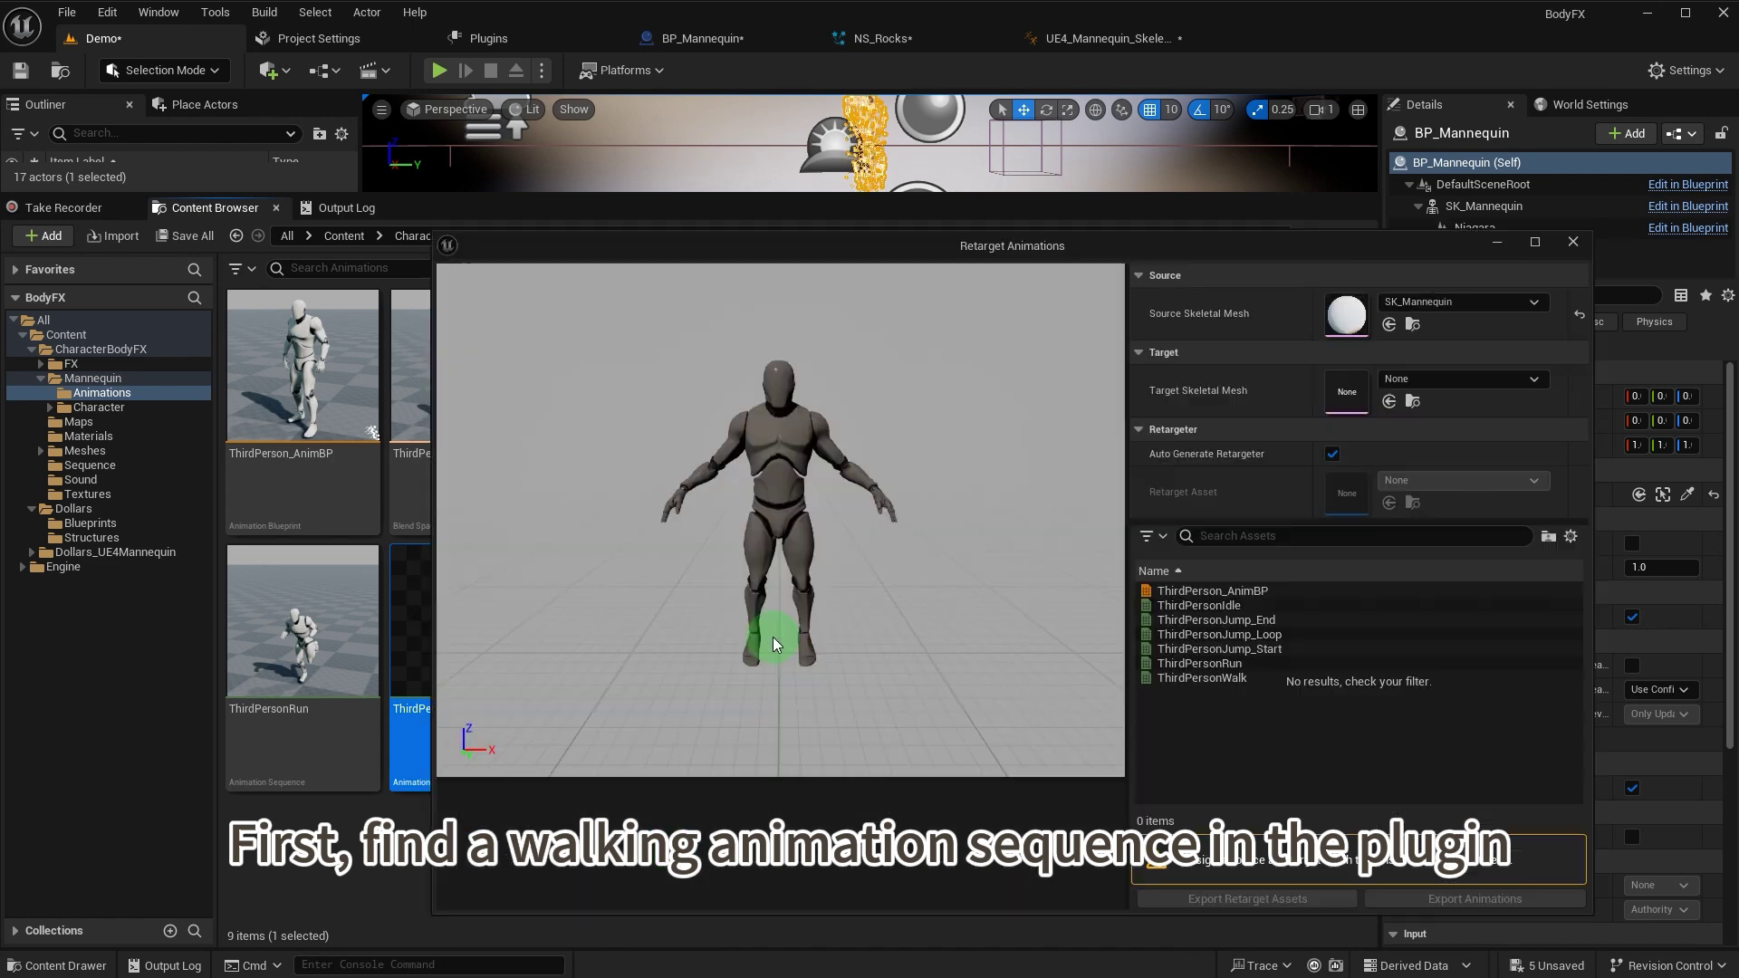
pyautogui.click(1447, 380)
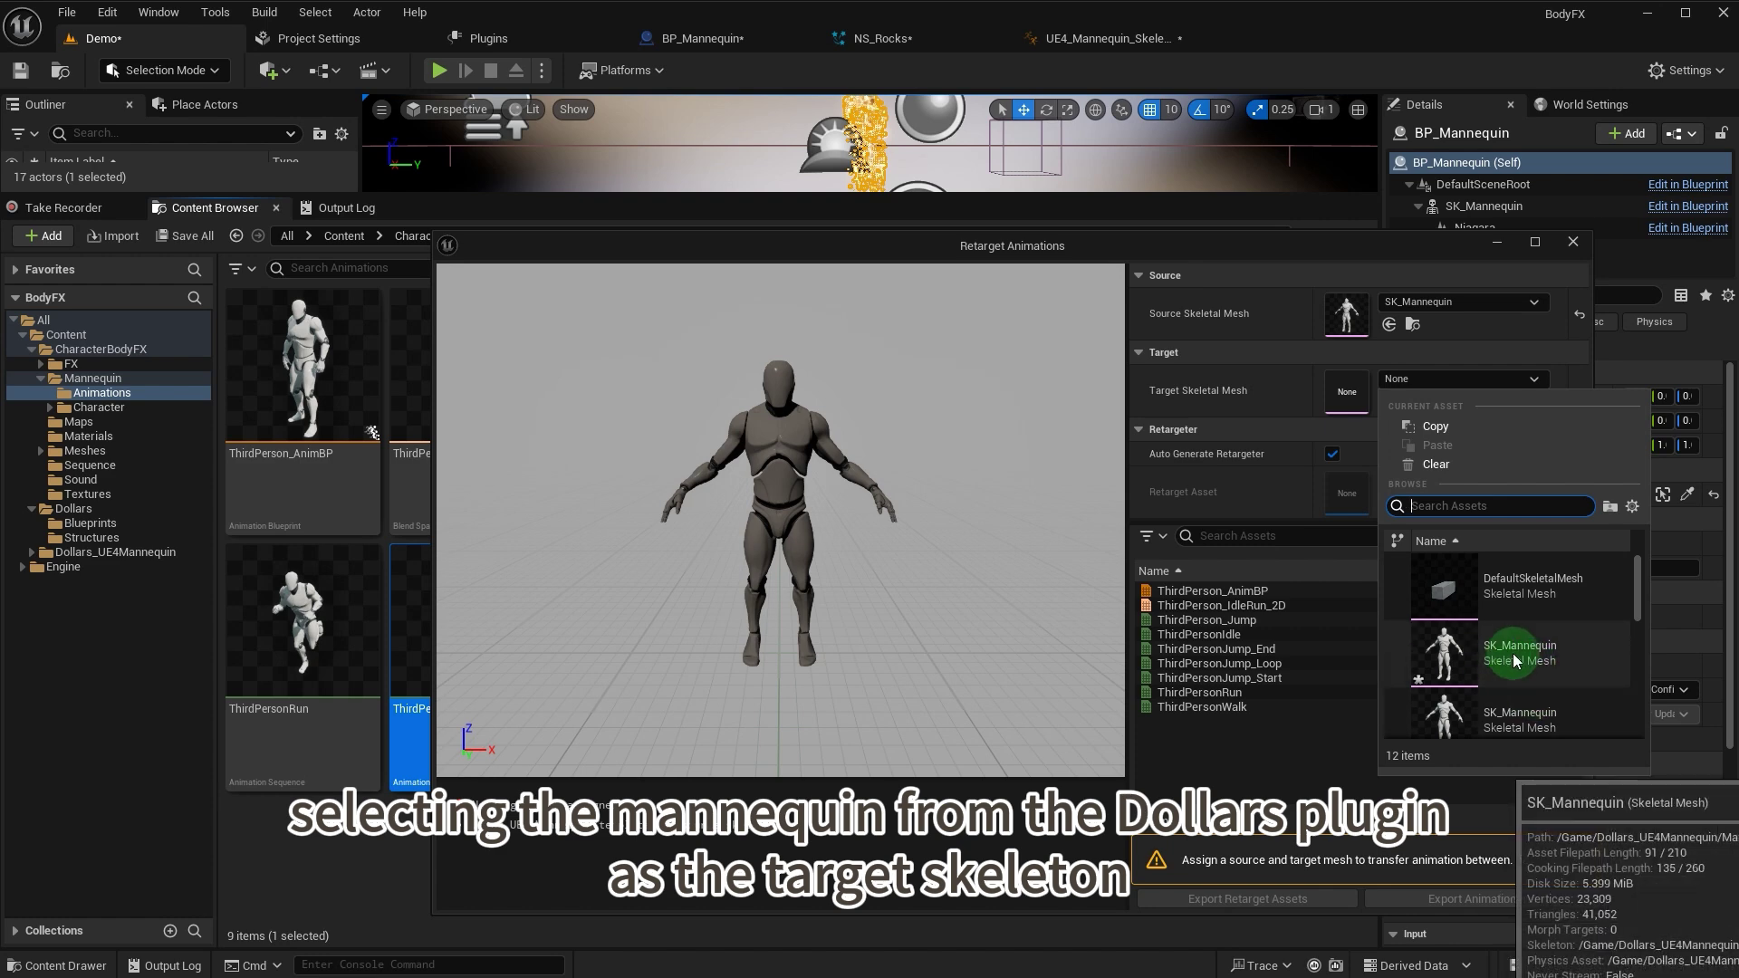
pyautogui.click(1492, 658)
# - Export the retargeted ThirdPersonWalk animation into the Content folder
pyautogui.click(1253, 707)
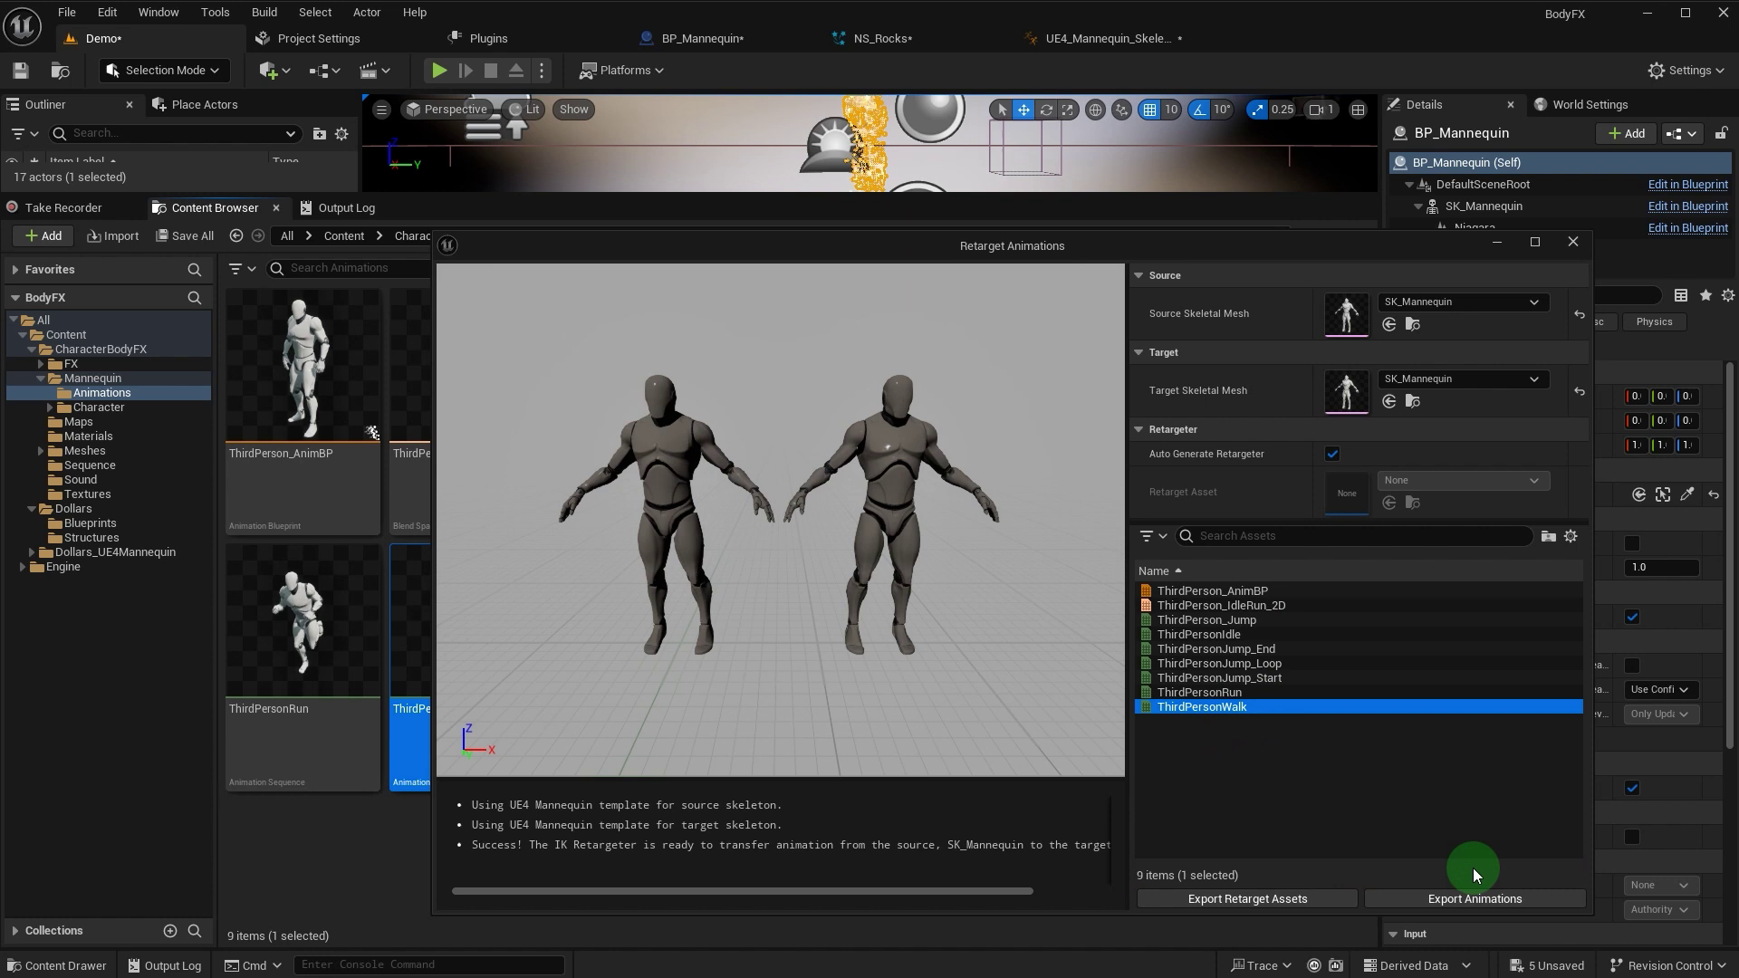
pyautogui.click(1452, 902)
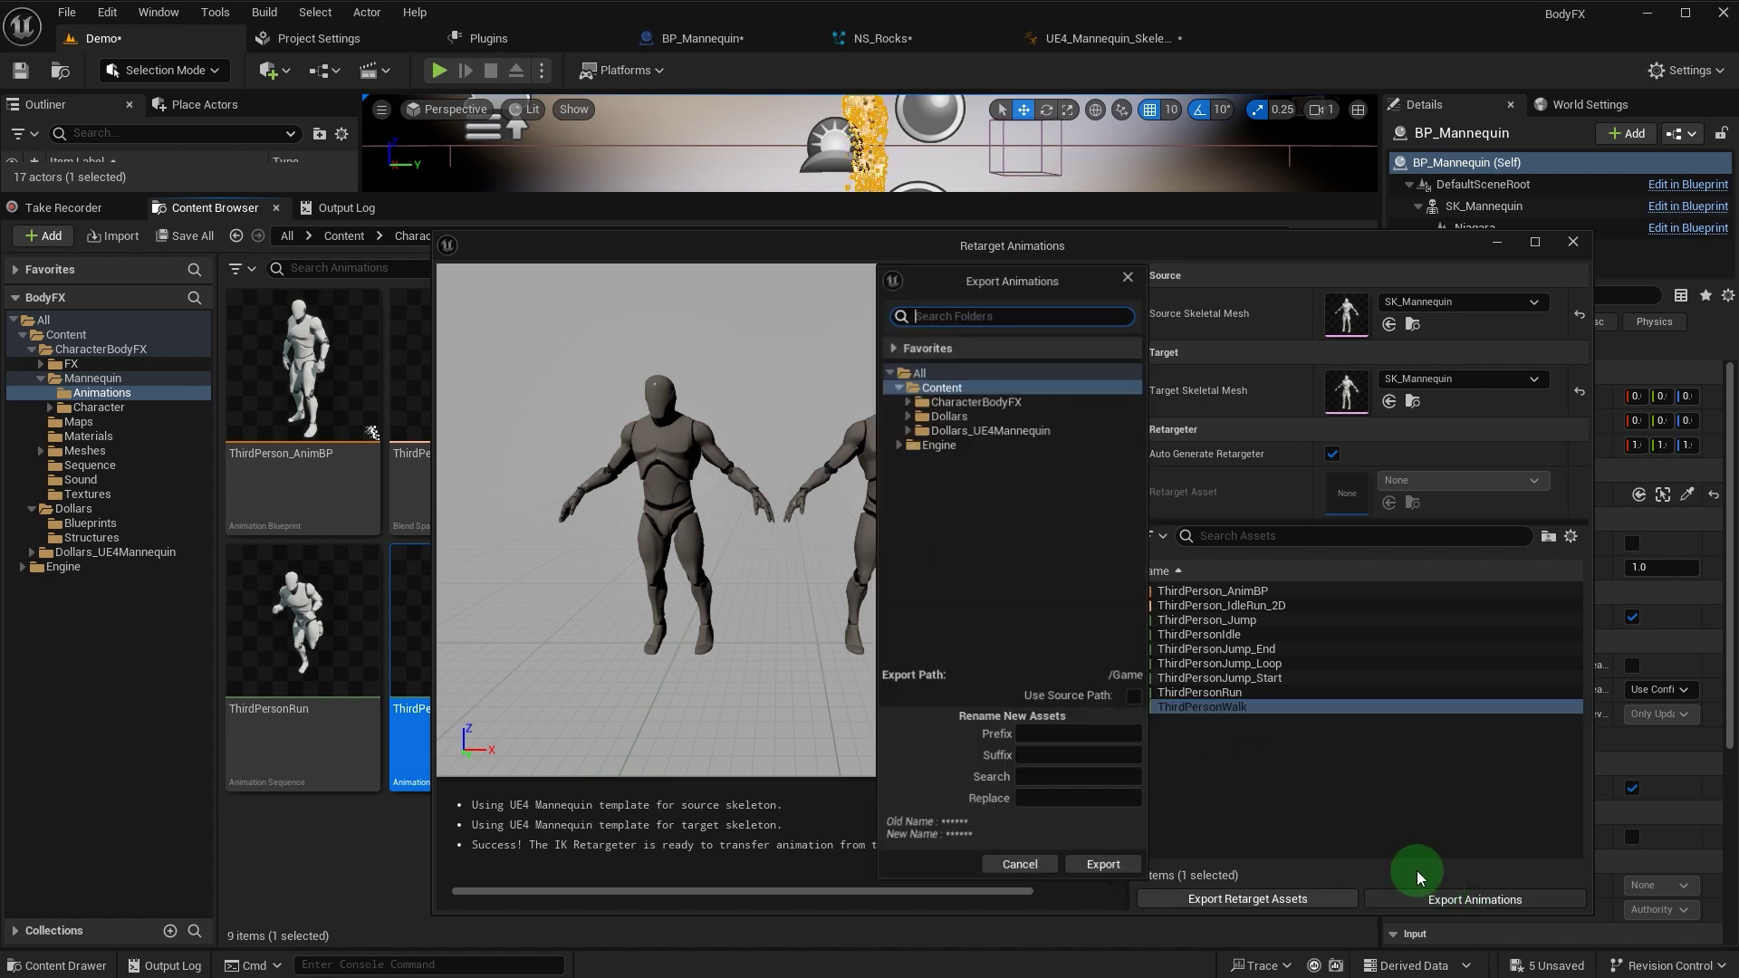
pyautogui.click(1104, 866)
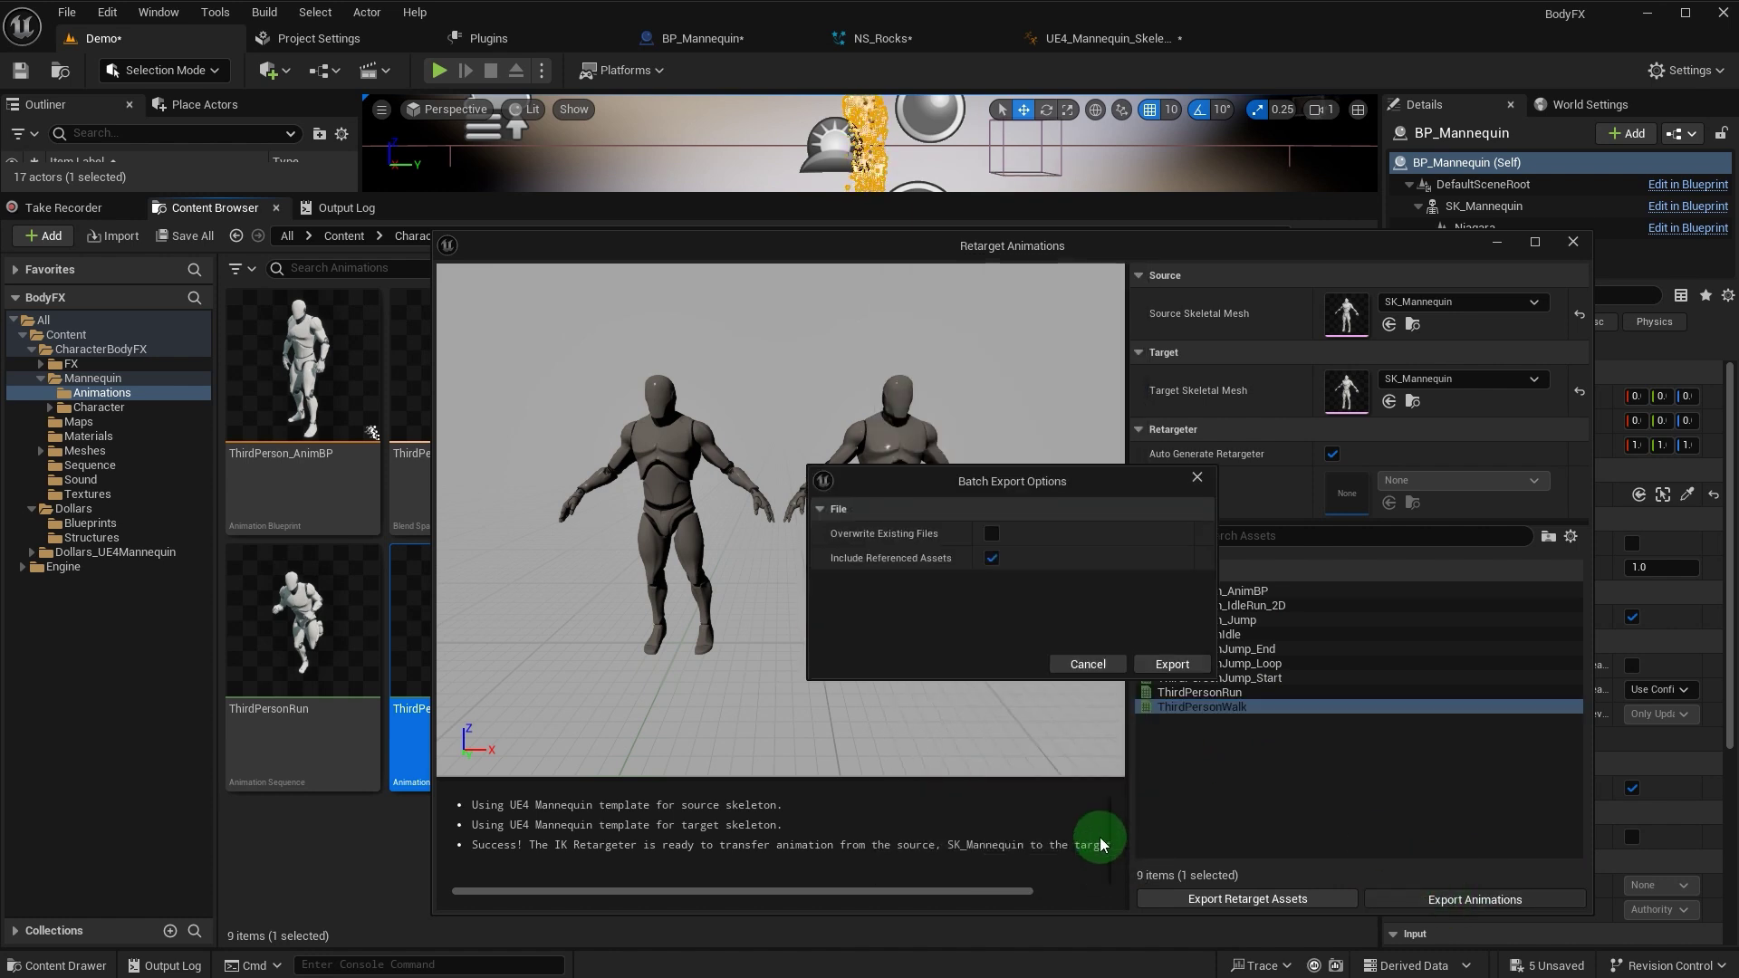
pyautogui.click(1188, 664)
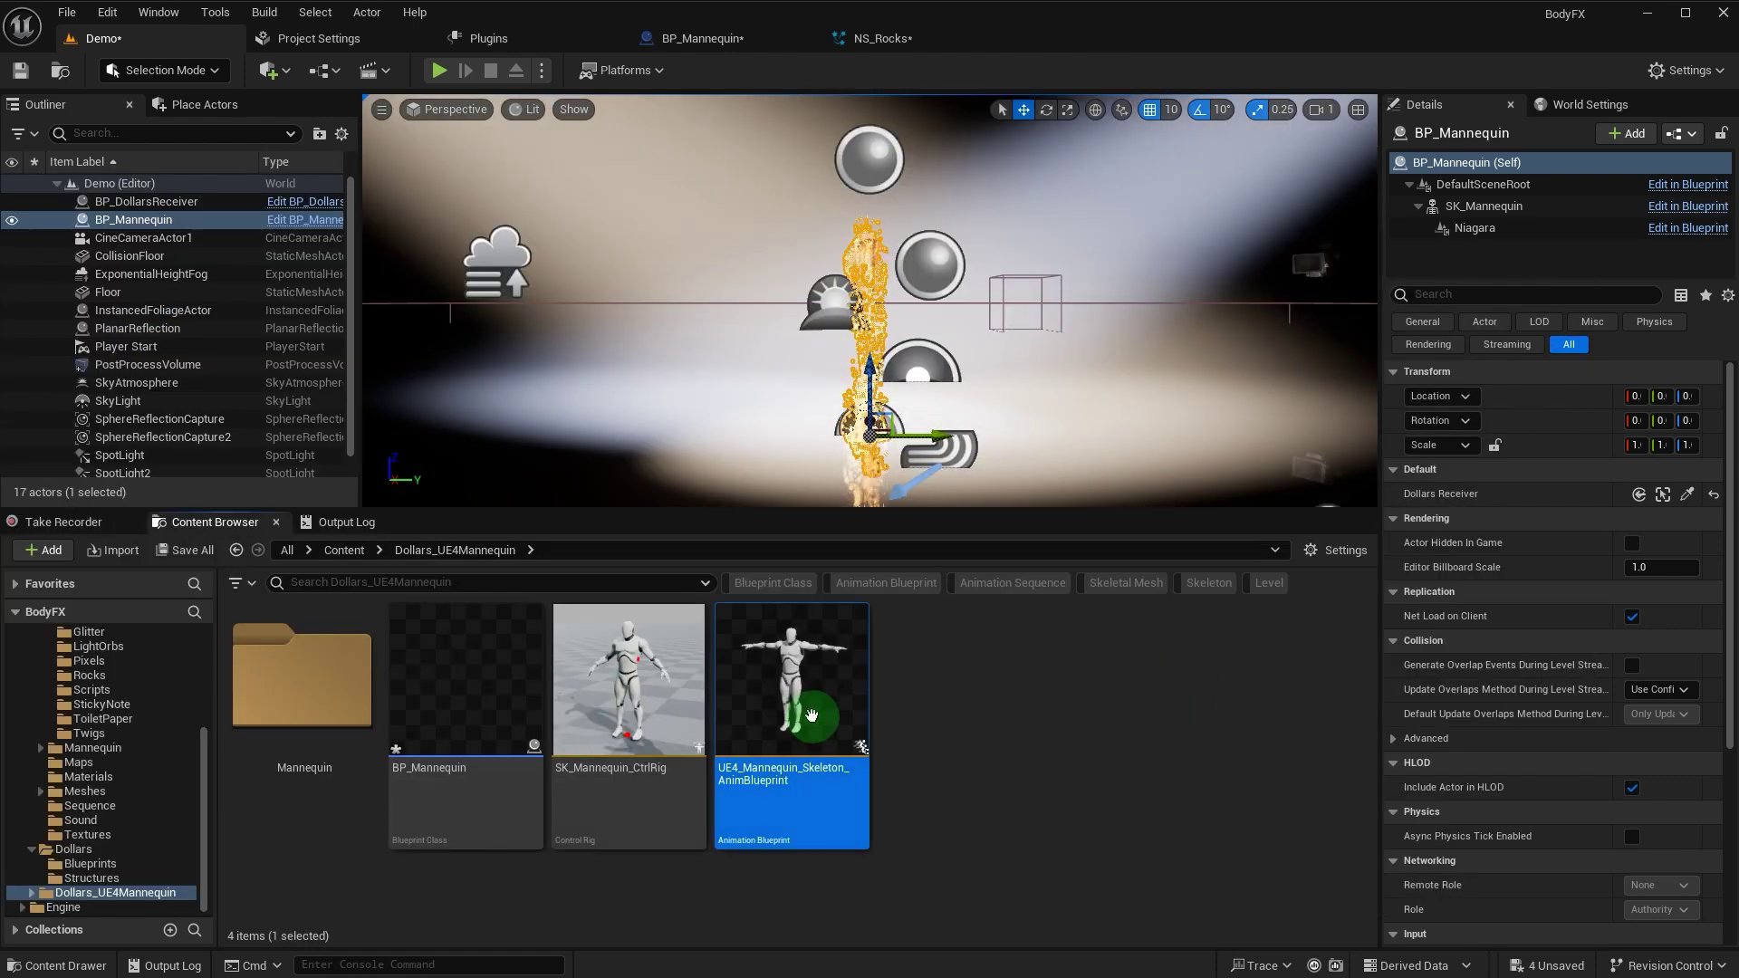
# - In the mannequin's AnimGraph, break DollarsMoCapActor with an expanded Break S_DollarsMoCap node
pyautogui.doubleClick(807, 720)
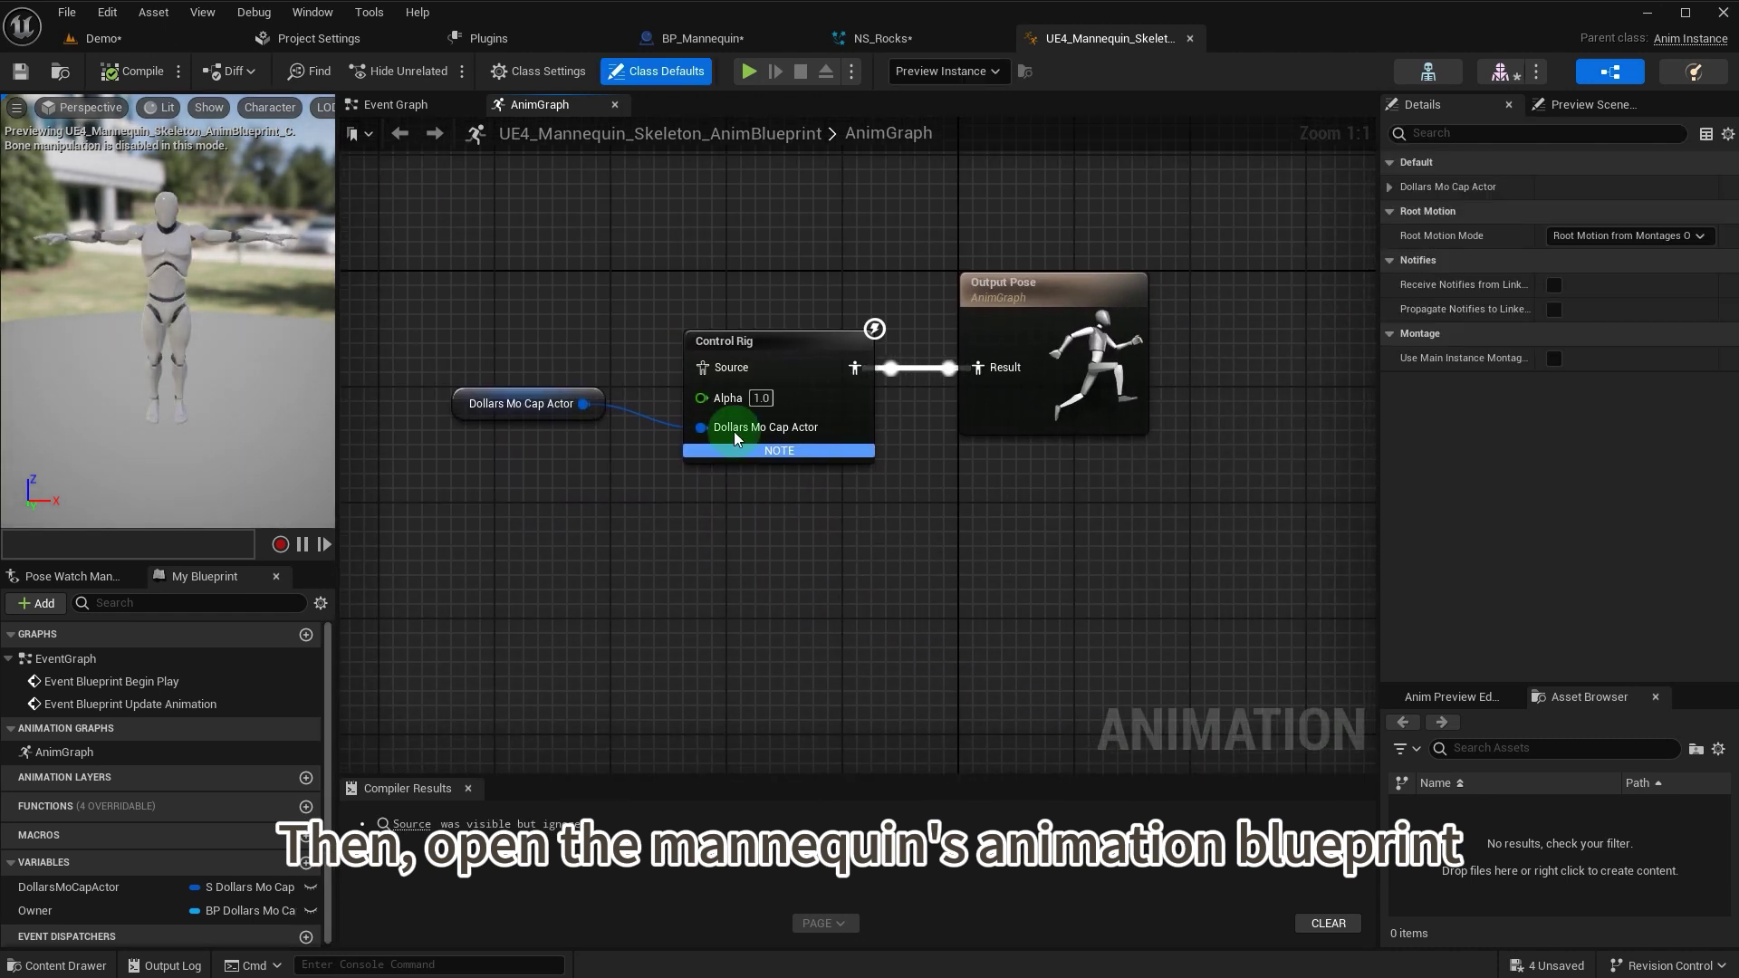
pyautogui.moveTo(90, 895); pyautogui.dragTo(584, 518)
pyautogui.moveTo(708, 524); pyautogui.dragTo(780, 482)
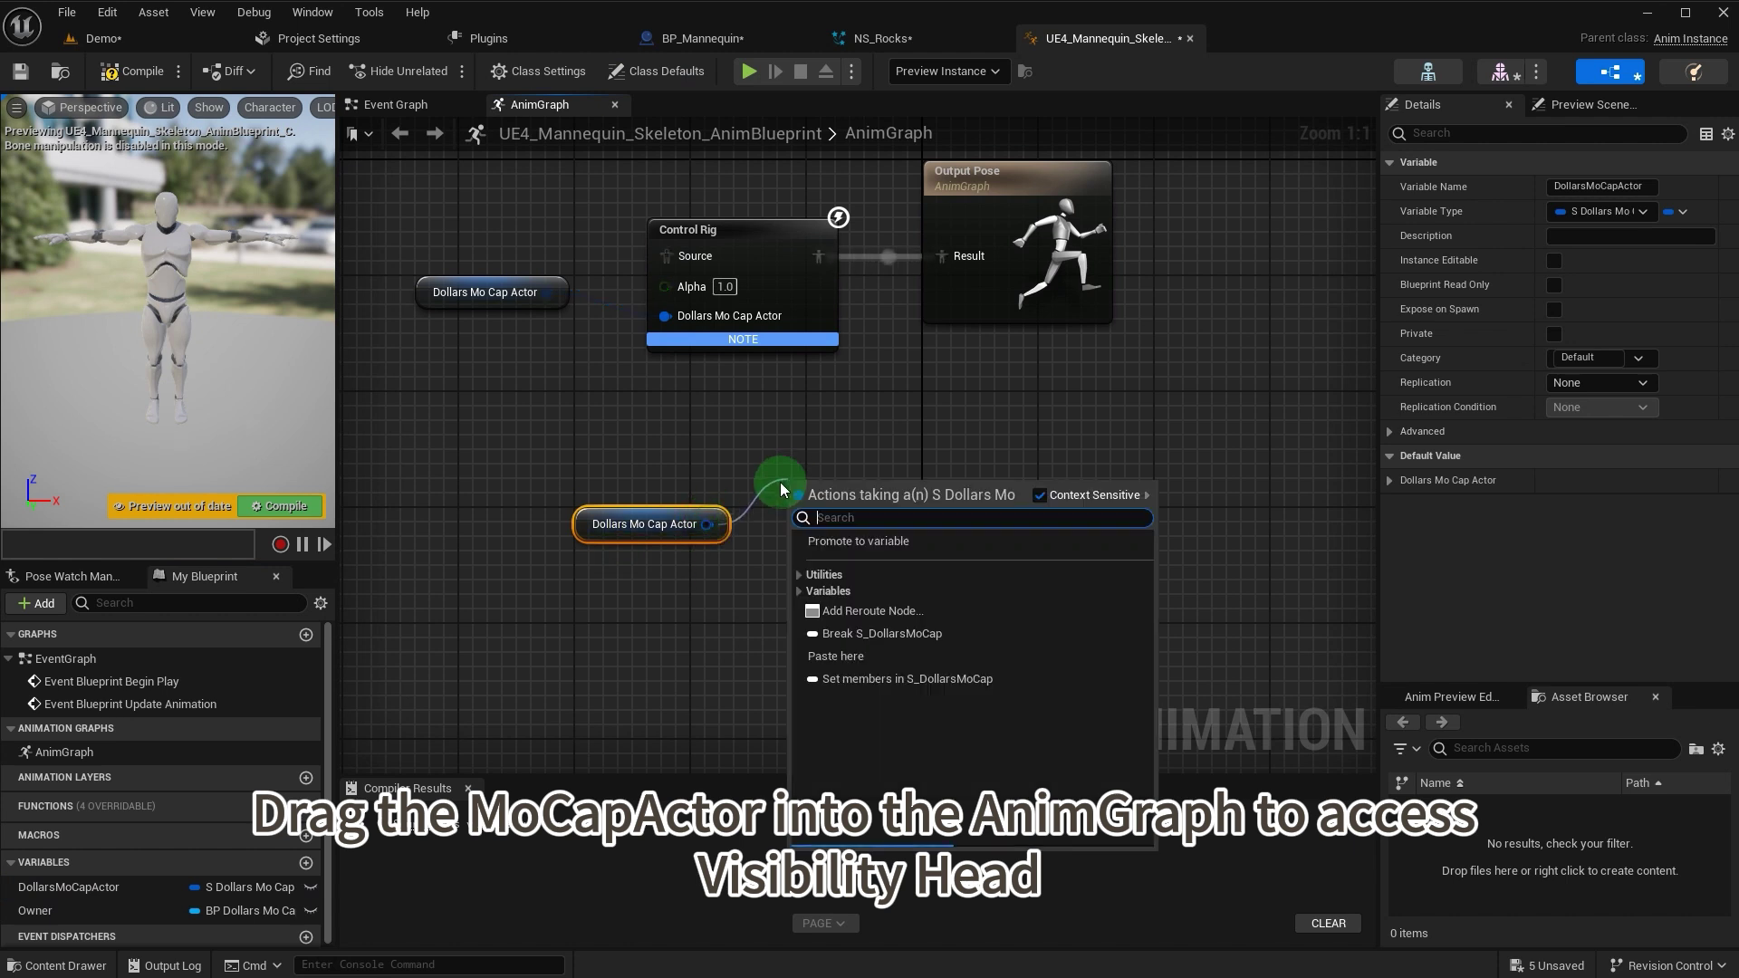
pyautogui.write('brea')
pyautogui.click(839, 572)
pyautogui.moveTo(890, 589); pyautogui.dragTo(600, 496, button='right')
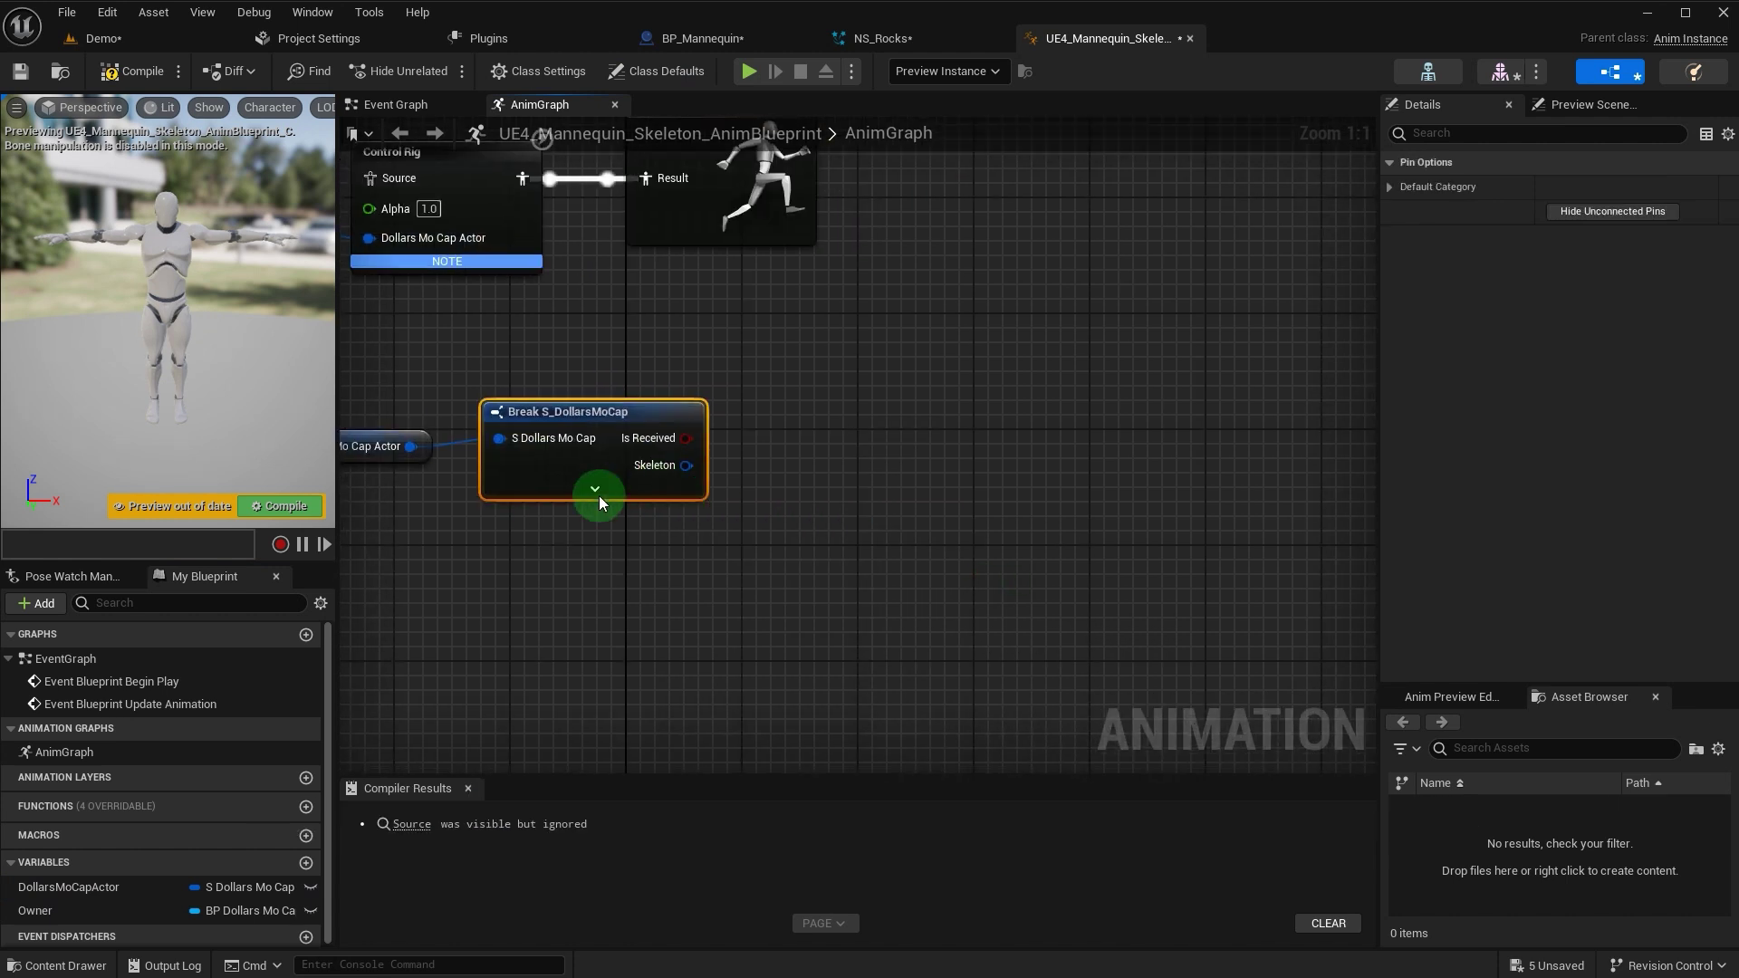
pyautogui.click(600, 494)
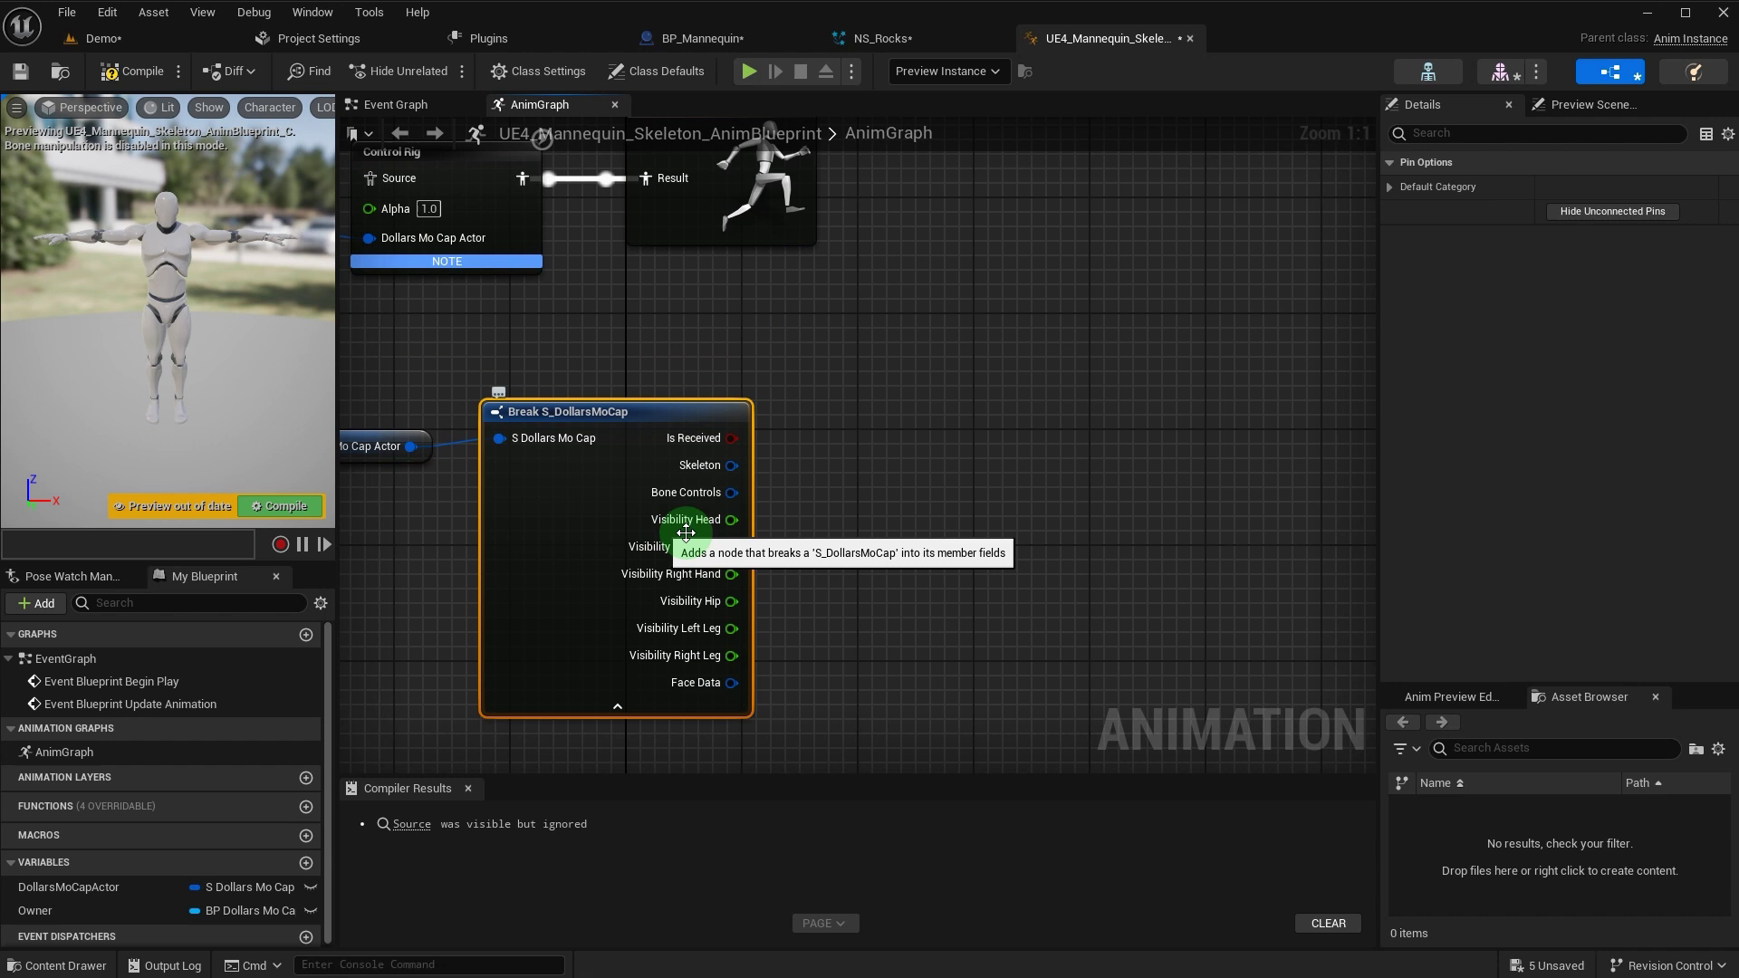
pyautogui.moveTo(625, 625); pyautogui.dragTo(778, 626, button='right')
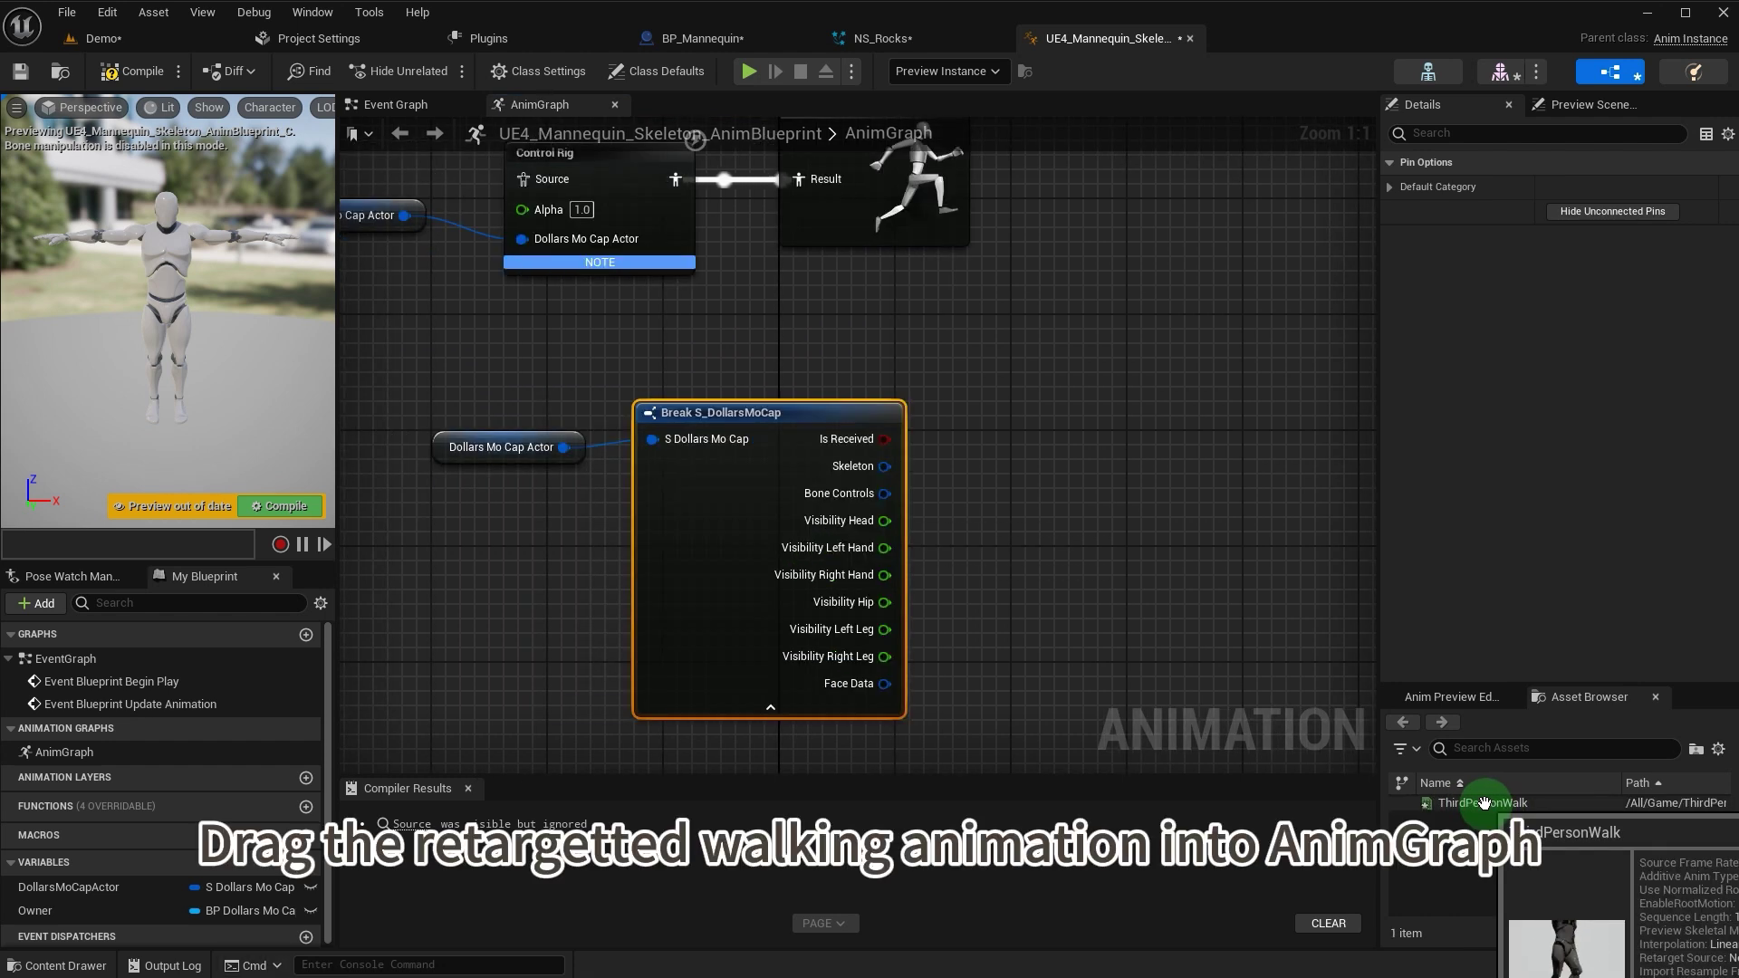
# - Add a ThirdPersonWalk sequence player from the Asset Browser
pyautogui.moveTo(1484, 803); pyautogui.dragTo(1107, 441)
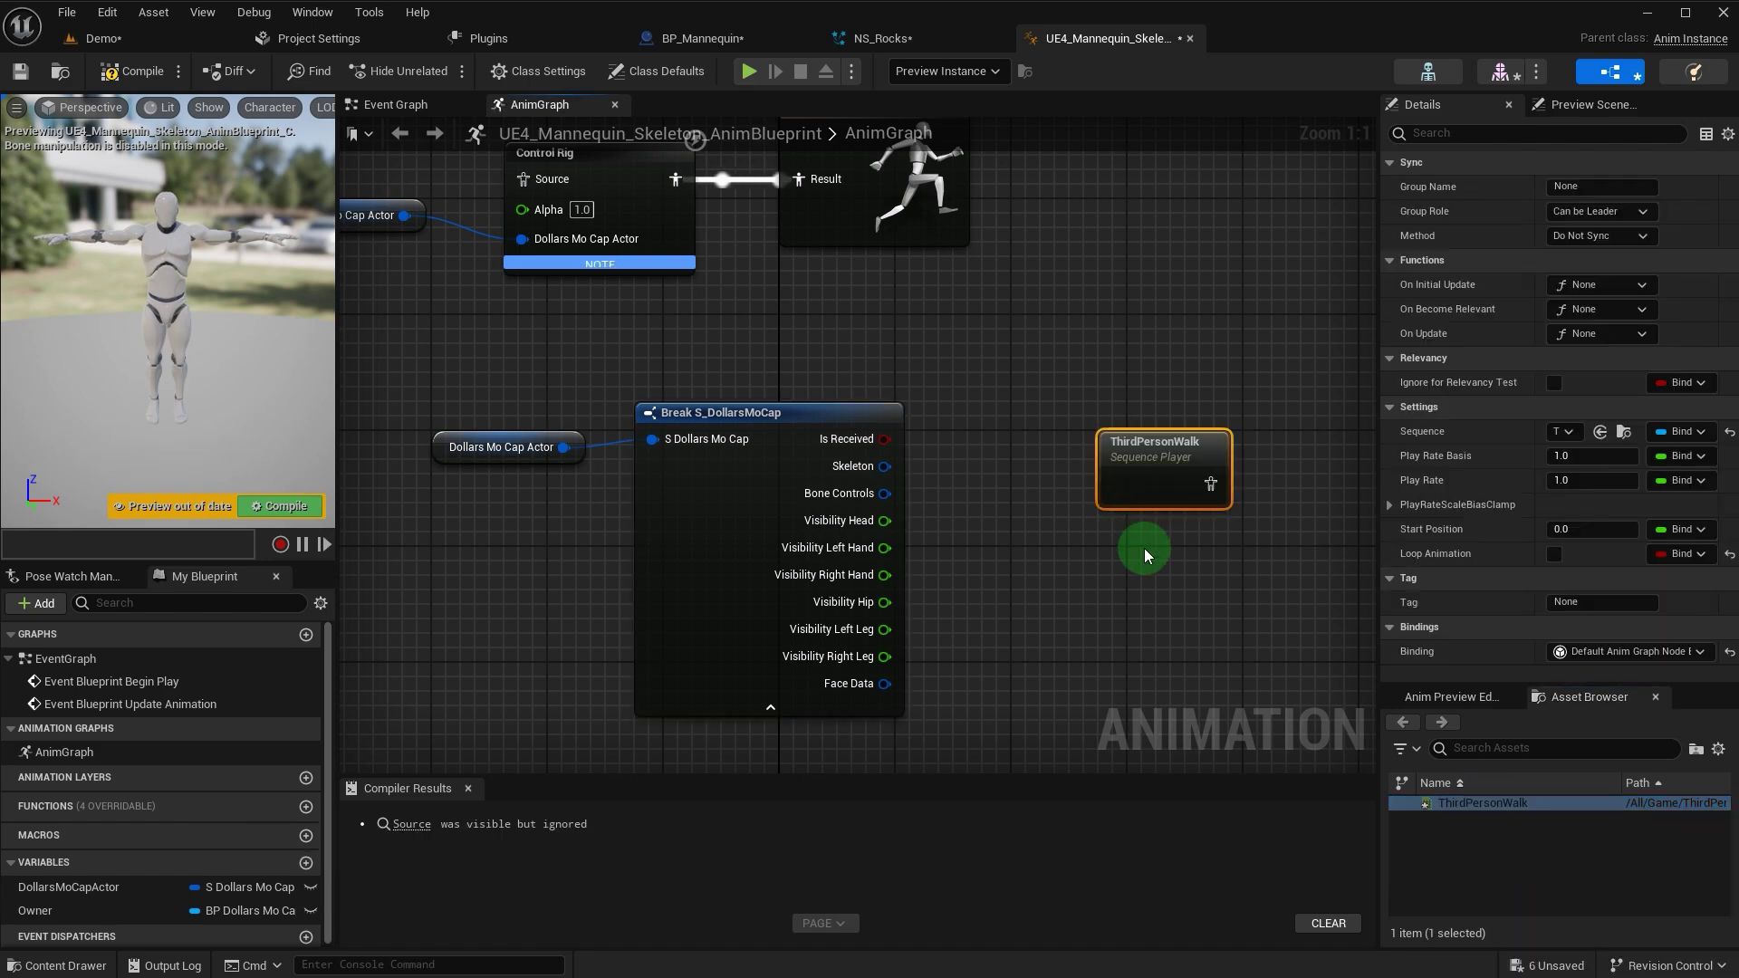
pyautogui.scroll(-1, 1005, 598)
pyautogui.click(1060, 251)
# - Add a Blend Poses by int node beside the ThirdPersonWalk player
pyautogui.rightClick(768, 346)
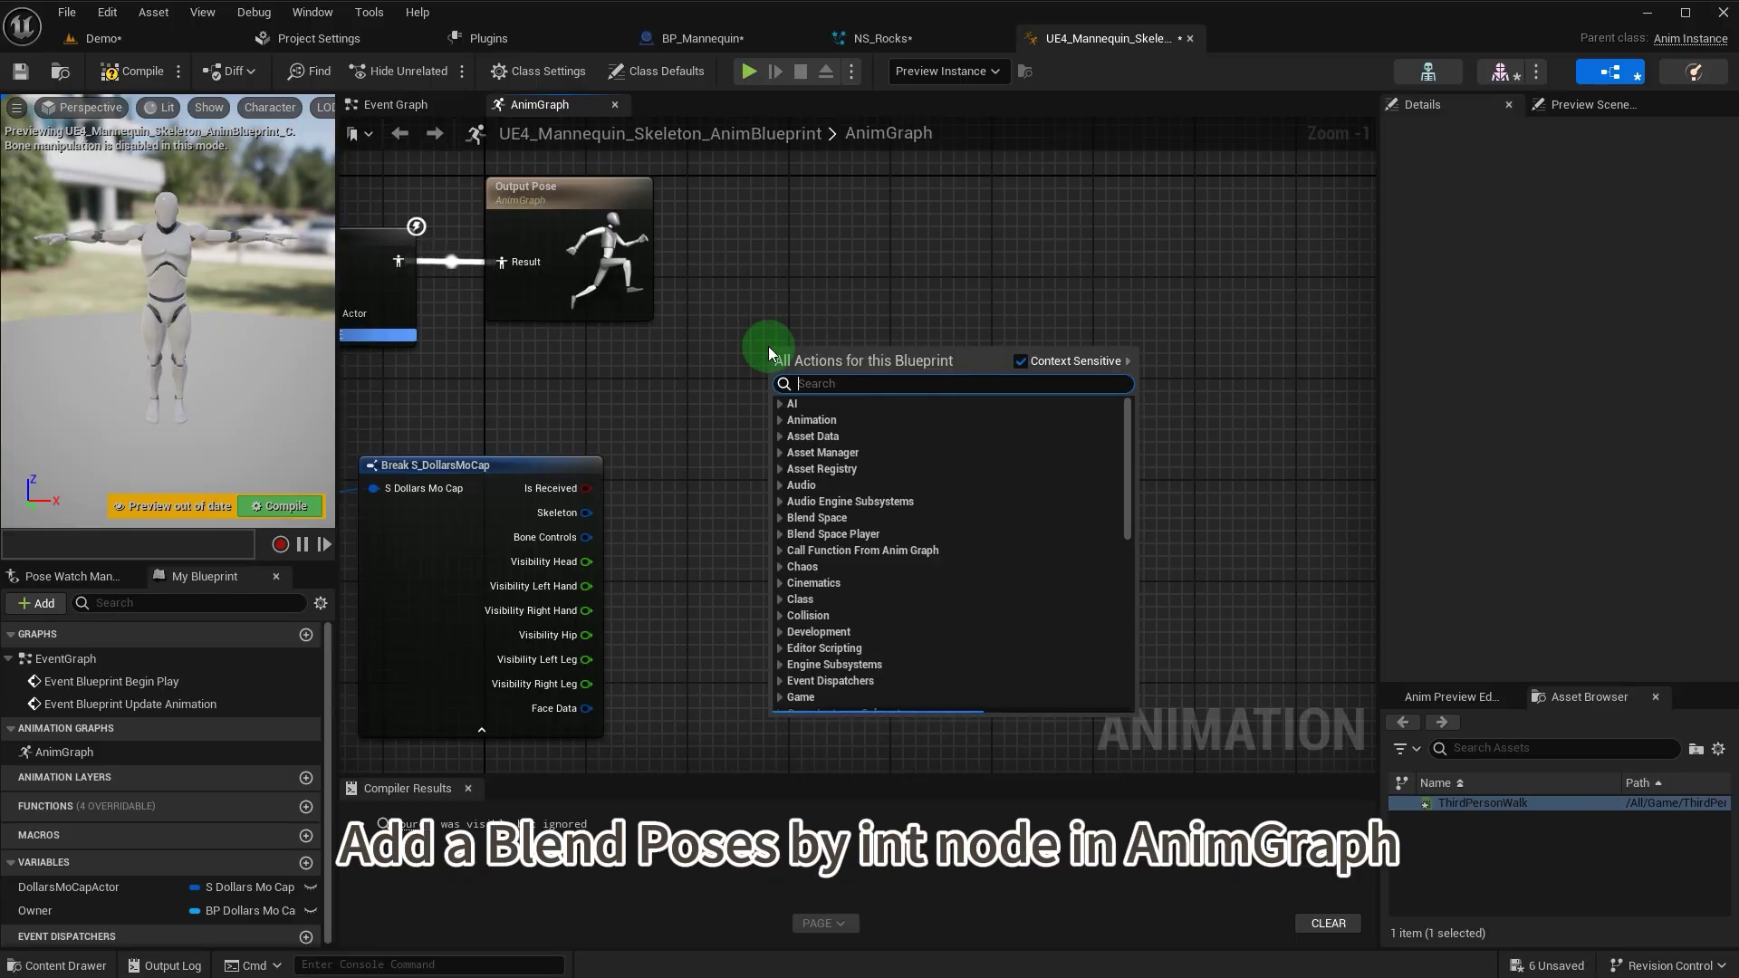
pyautogui.write('blend int')
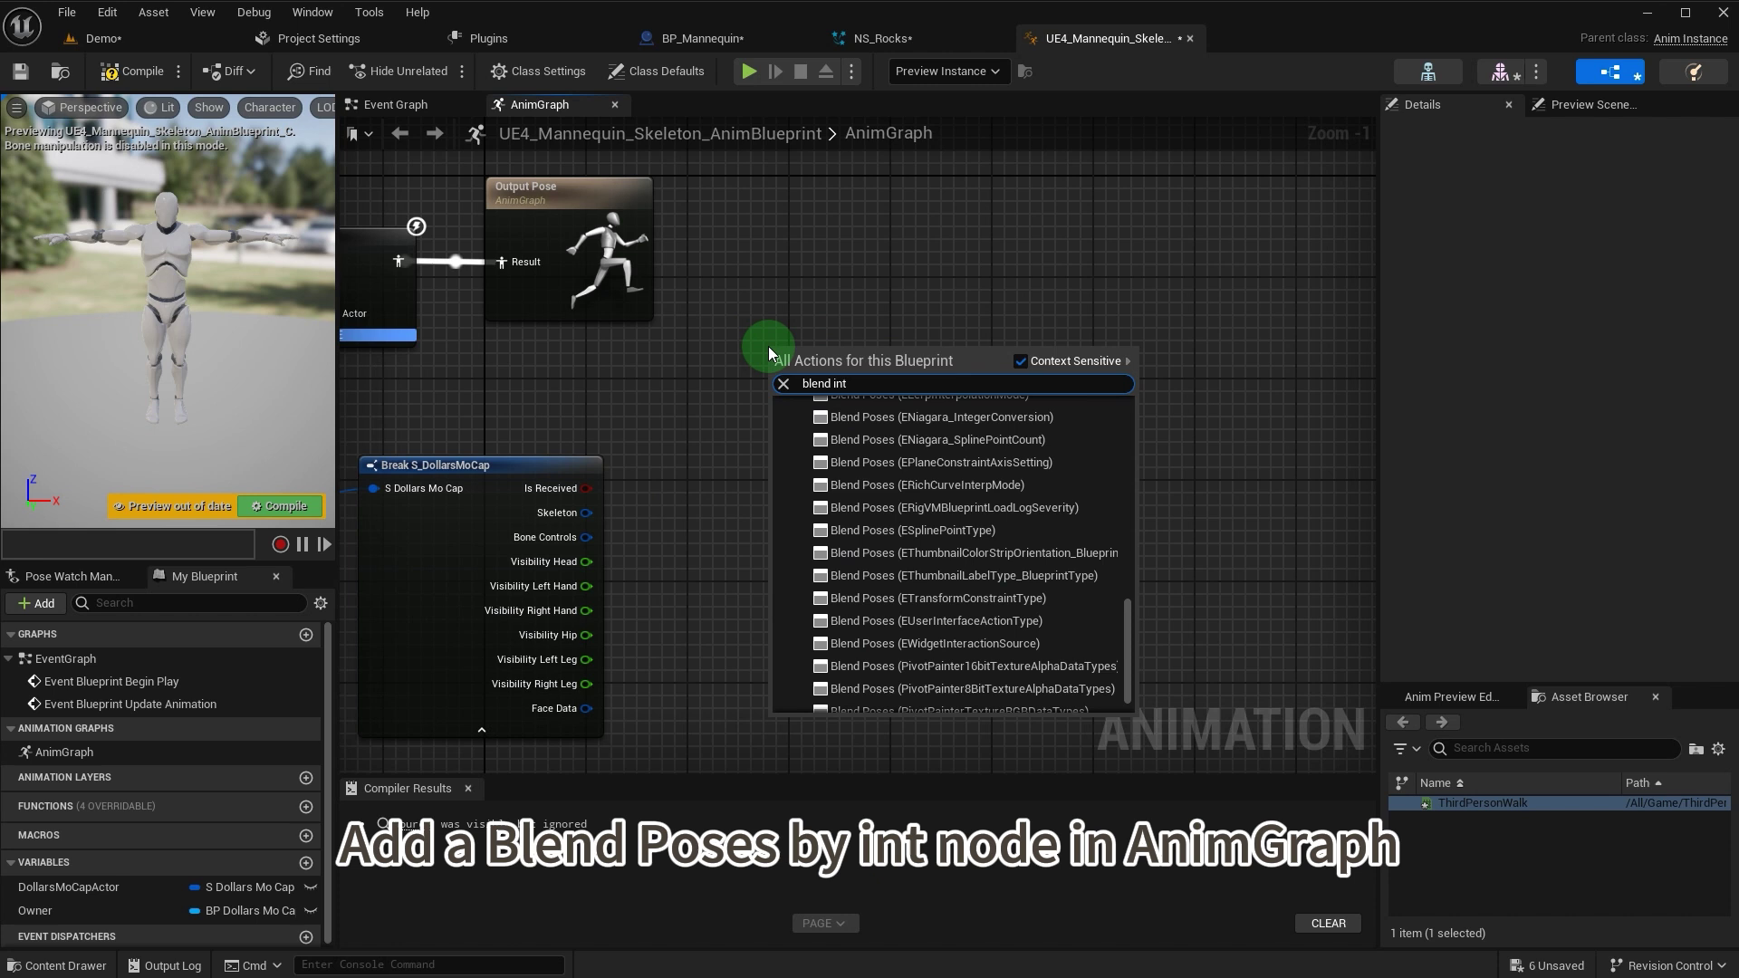
pyautogui.click(888, 709)
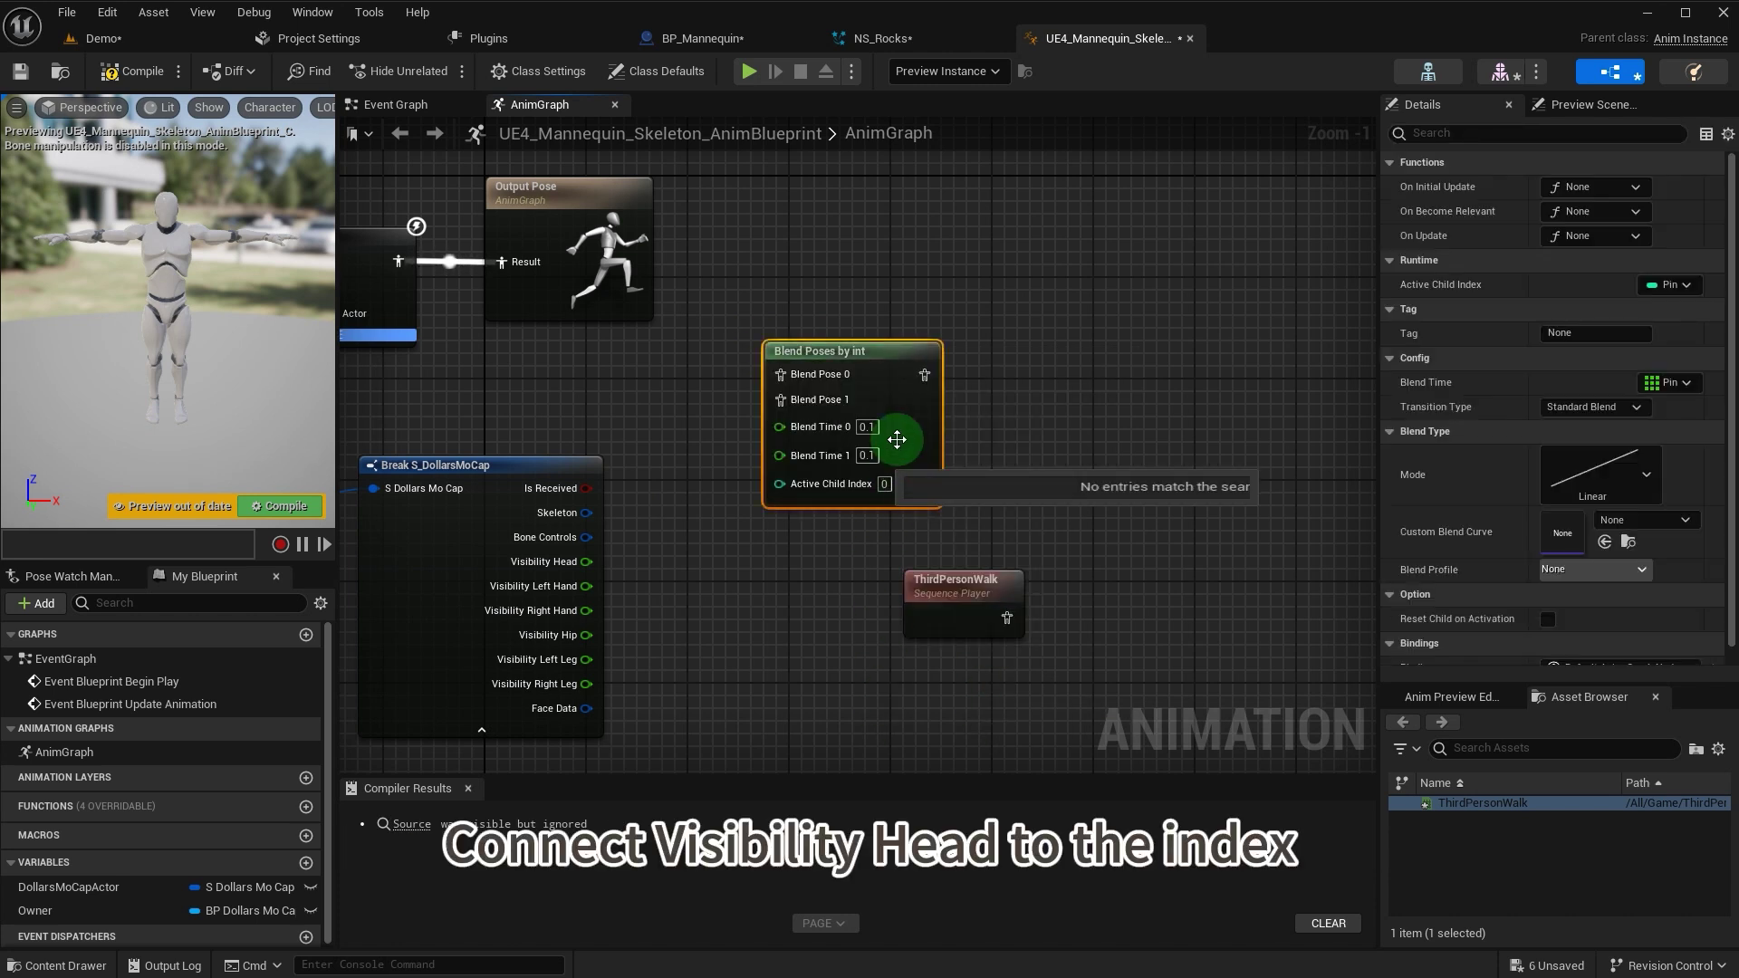
pyautogui.moveTo(932, 369); pyautogui.dragTo(982, 369)
pyautogui.moveTo(951, 584); pyautogui.dragTo(681, 365)
# - Wire Visibility Head to Active Child Index, walk to Pose 0, Control Rig to Pose 1, blend to Output Pose
pyautogui.moveTo(602, 569); pyautogui.dragTo(832, 481)
pyautogui.moveTo(671, 443); pyautogui.dragTo(694, 546)
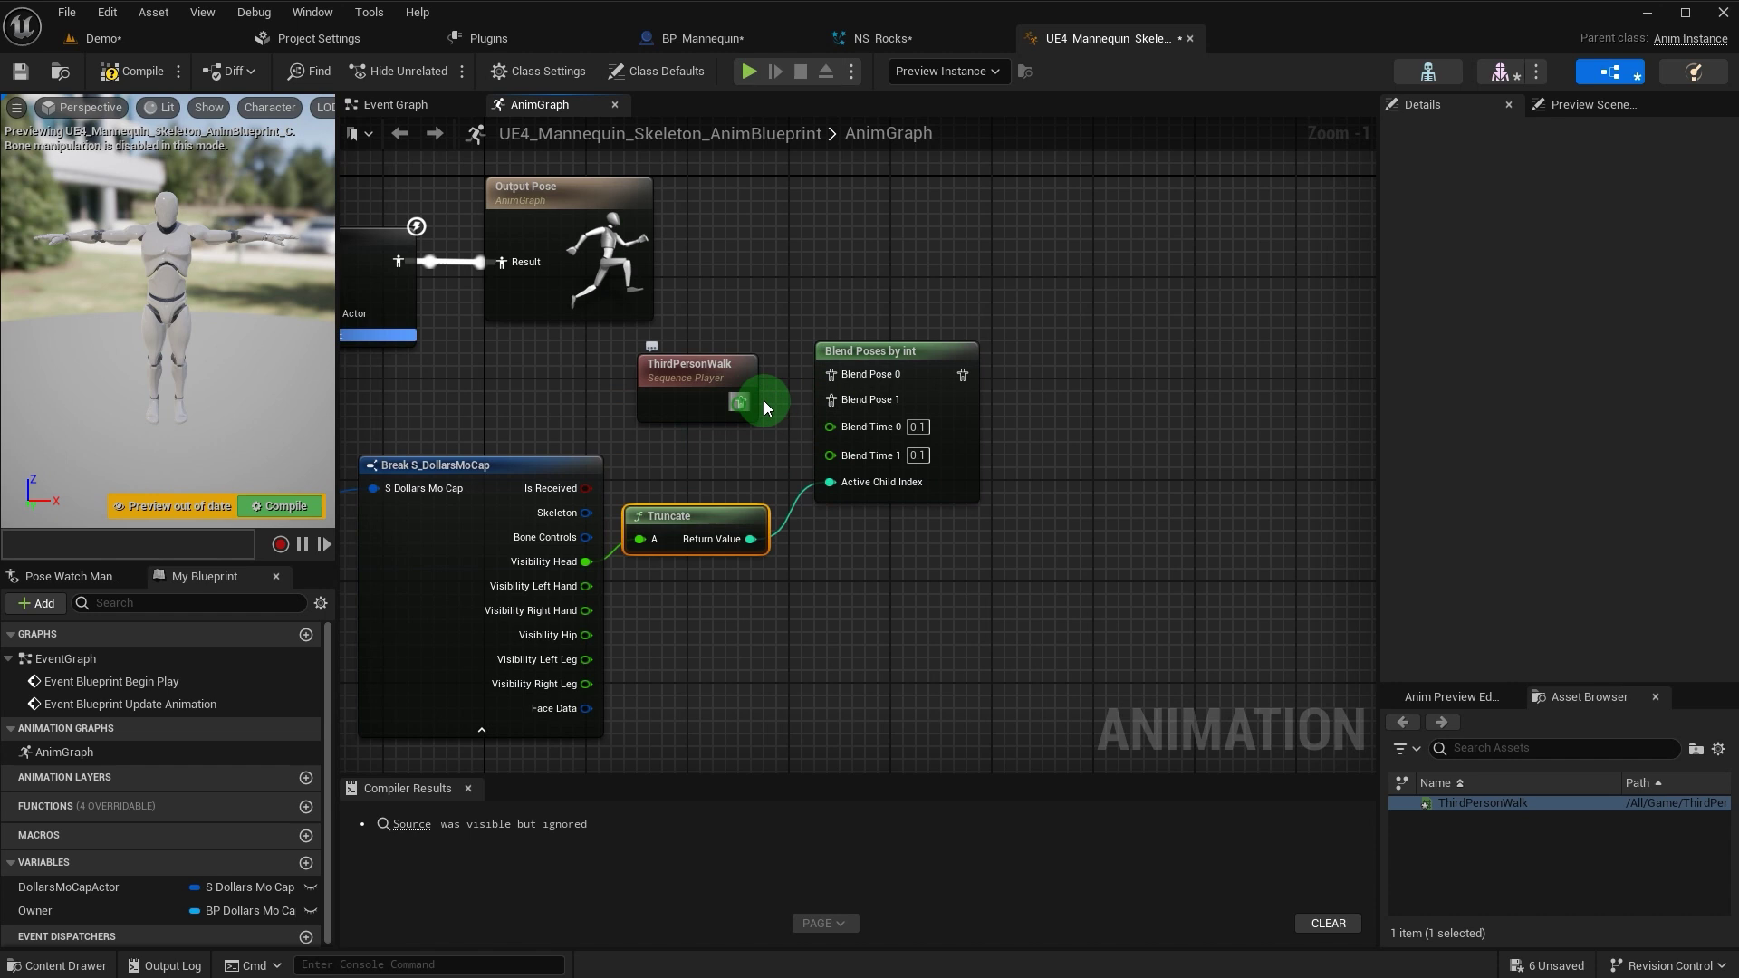
pyautogui.moveTo(763, 403); pyautogui.dragTo(831, 374)
pyautogui.moveTo(601, 377); pyautogui.dragTo(814, 366, button='right')
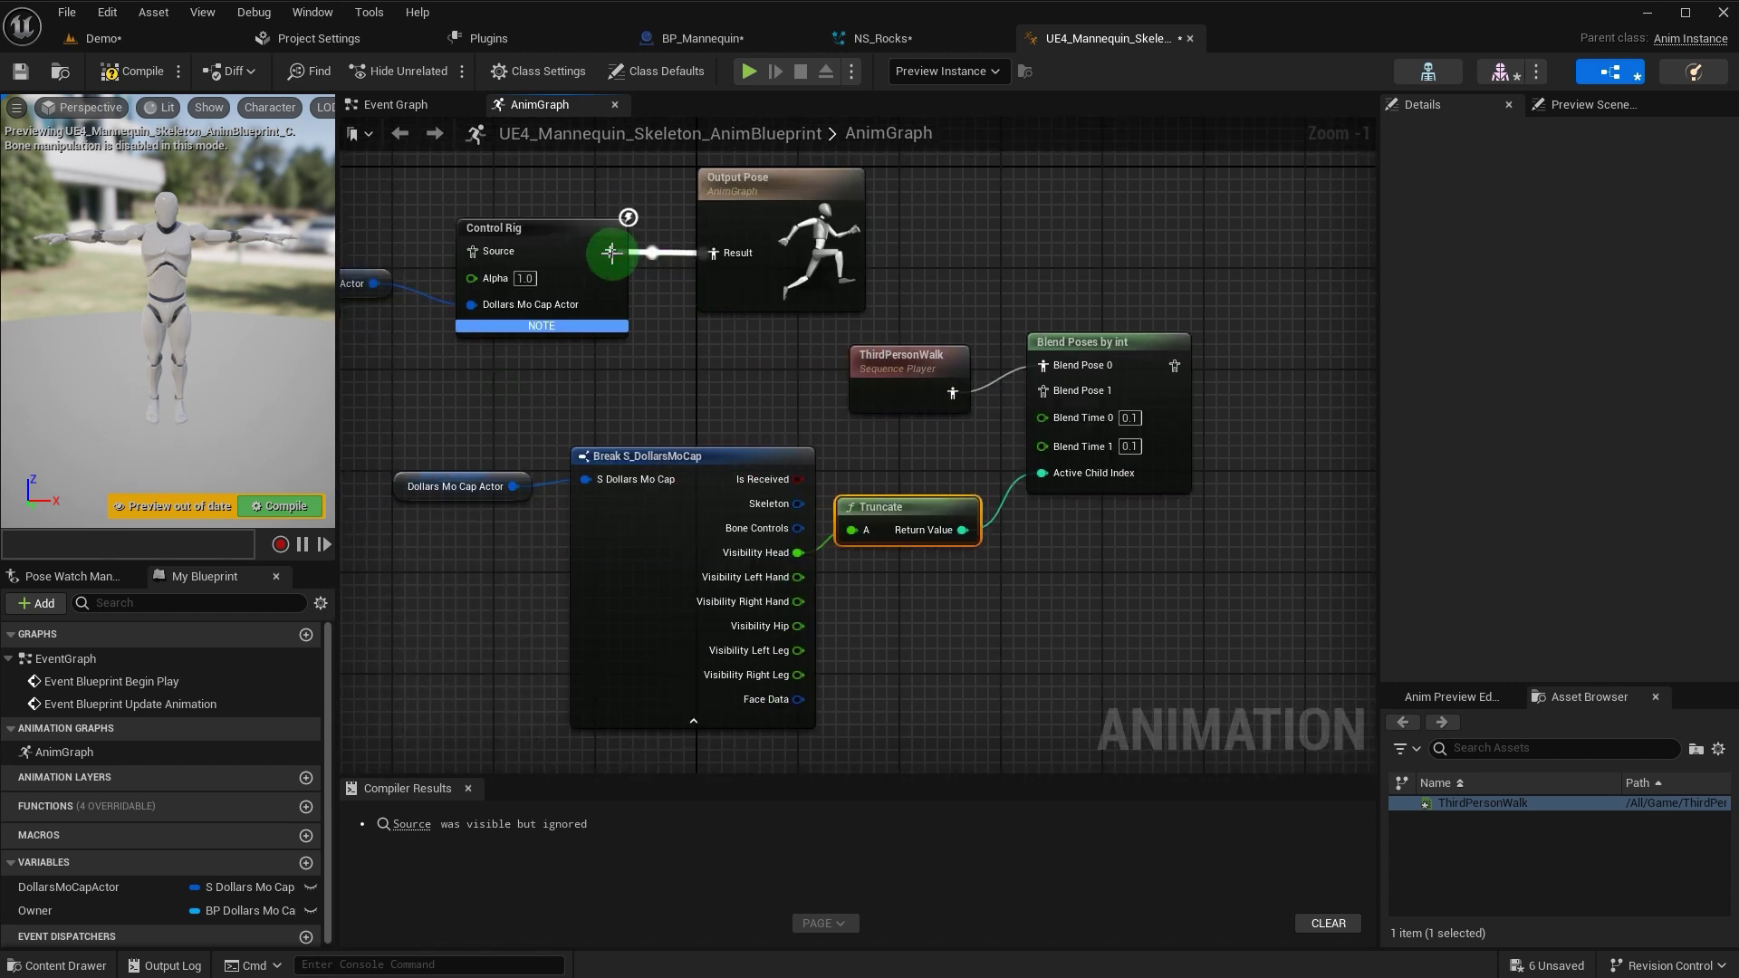
pyautogui.moveTo(607, 252); pyautogui.dragTo(1043, 391)
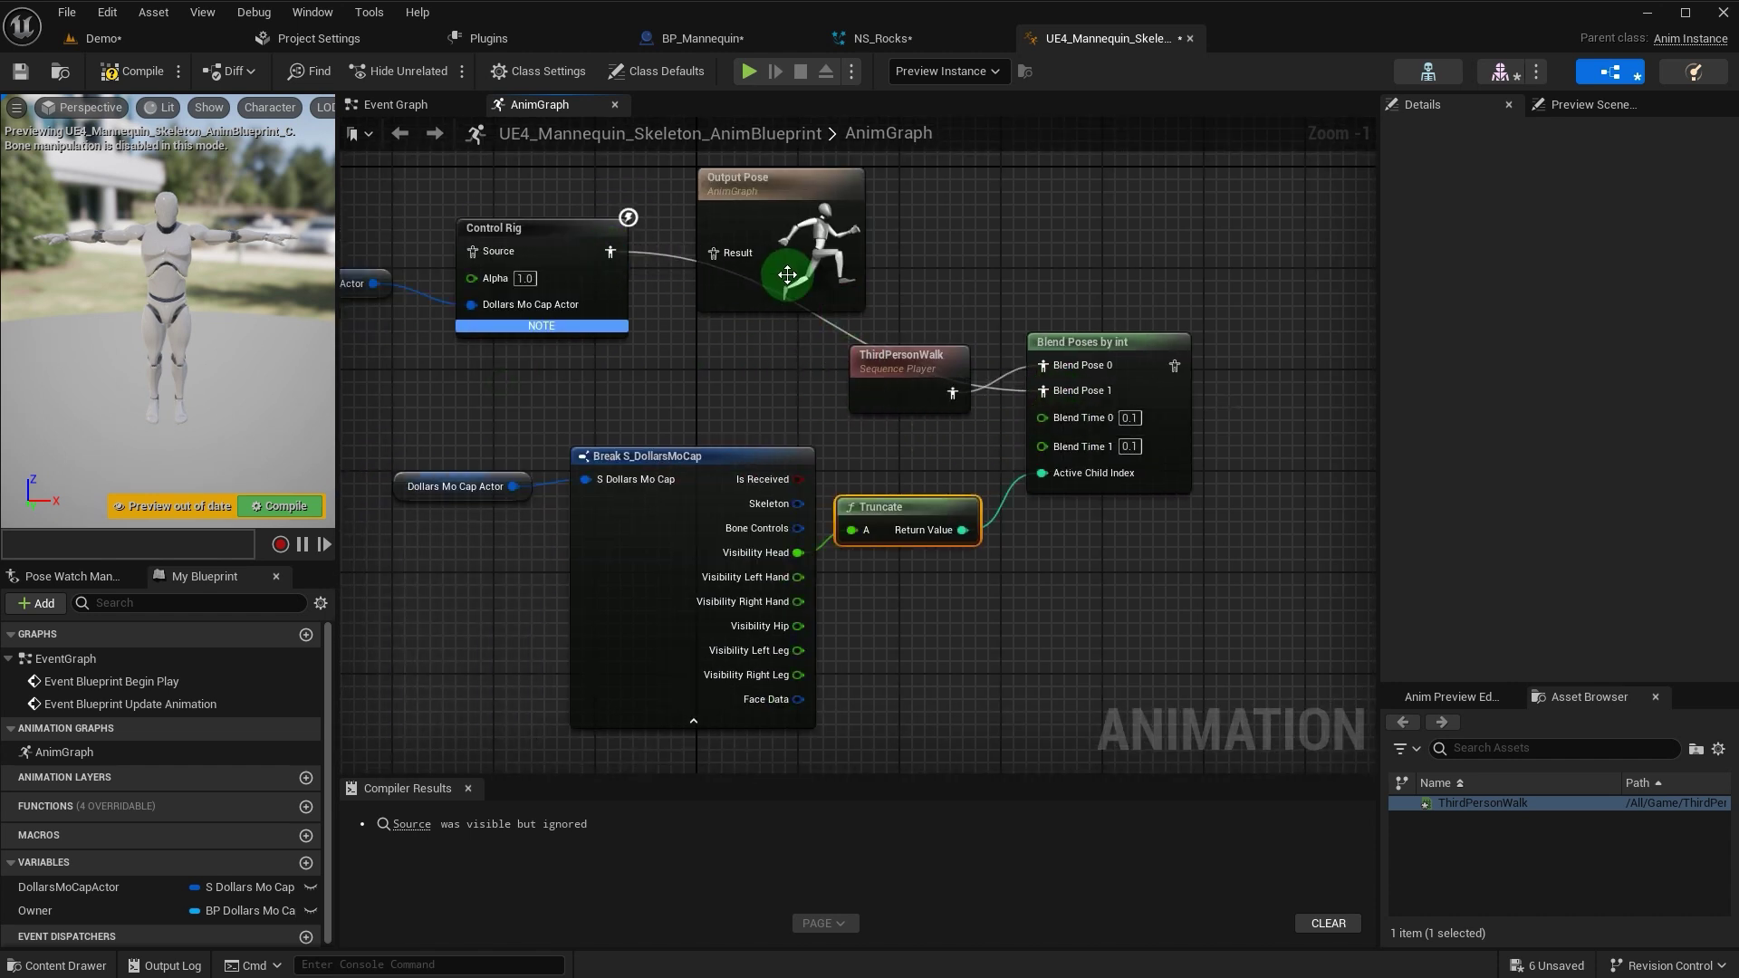
pyautogui.moveTo(802, 194); pyautogui.dragTo(1304, 227)
pyautogui.moveTo(878, 359); pyautogui.dragTo(849, 254)
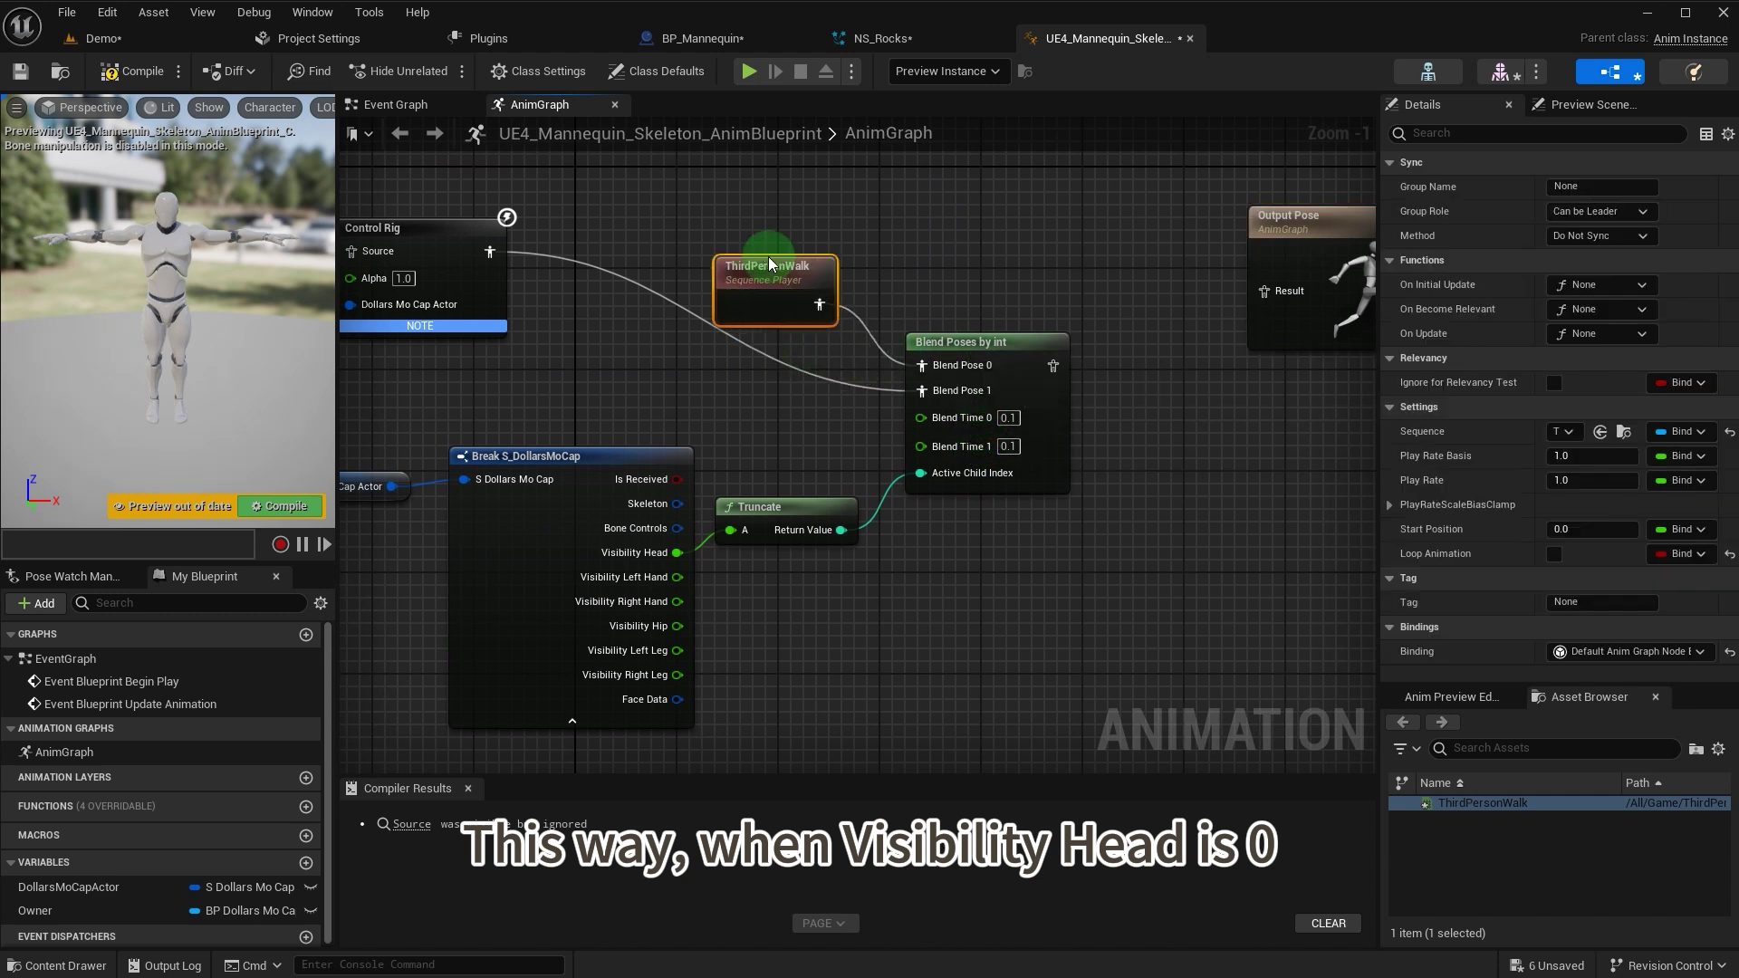
pyautogui.moveTo(1065, 362); pyautogui.dragTo(1265, 291)
pyautogui.moveTo(1325, 231); pyautogui.dragTo(1235, 256)
# - Set Blend Time 0 to 0.5 and Blend Time 1 to 0.51
pyautogui.click(1008, 417)
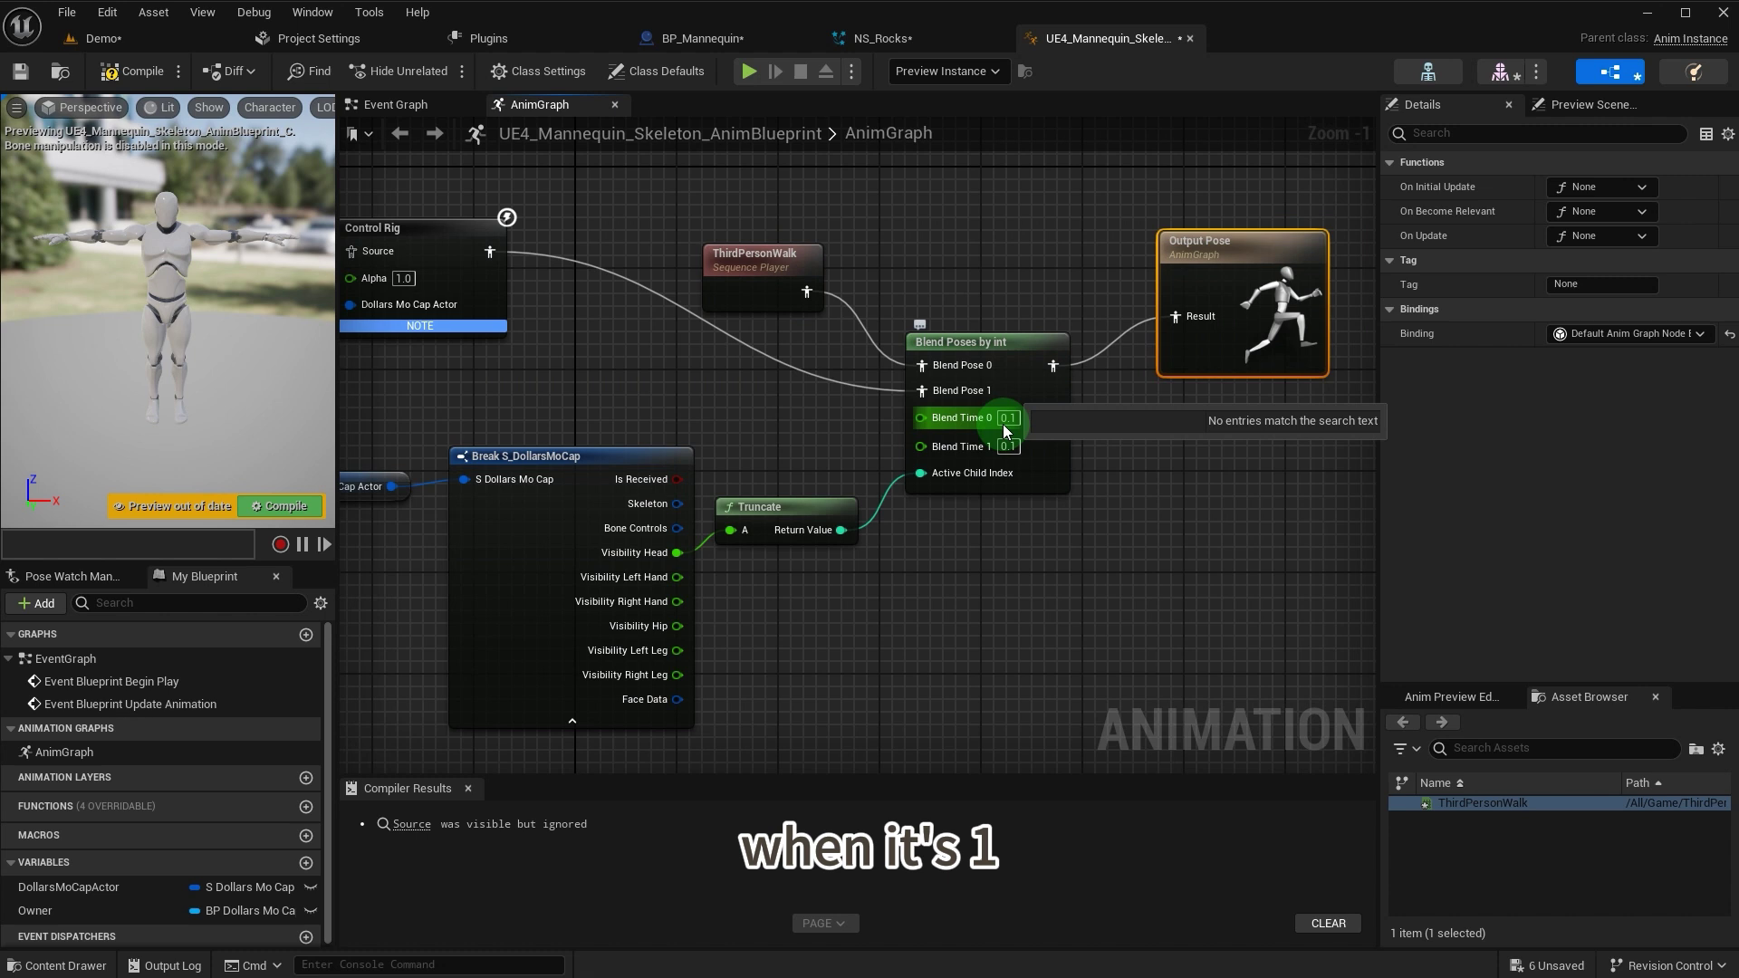
pyautogui.write('0.5')
pyautogui.click(1008, 446)
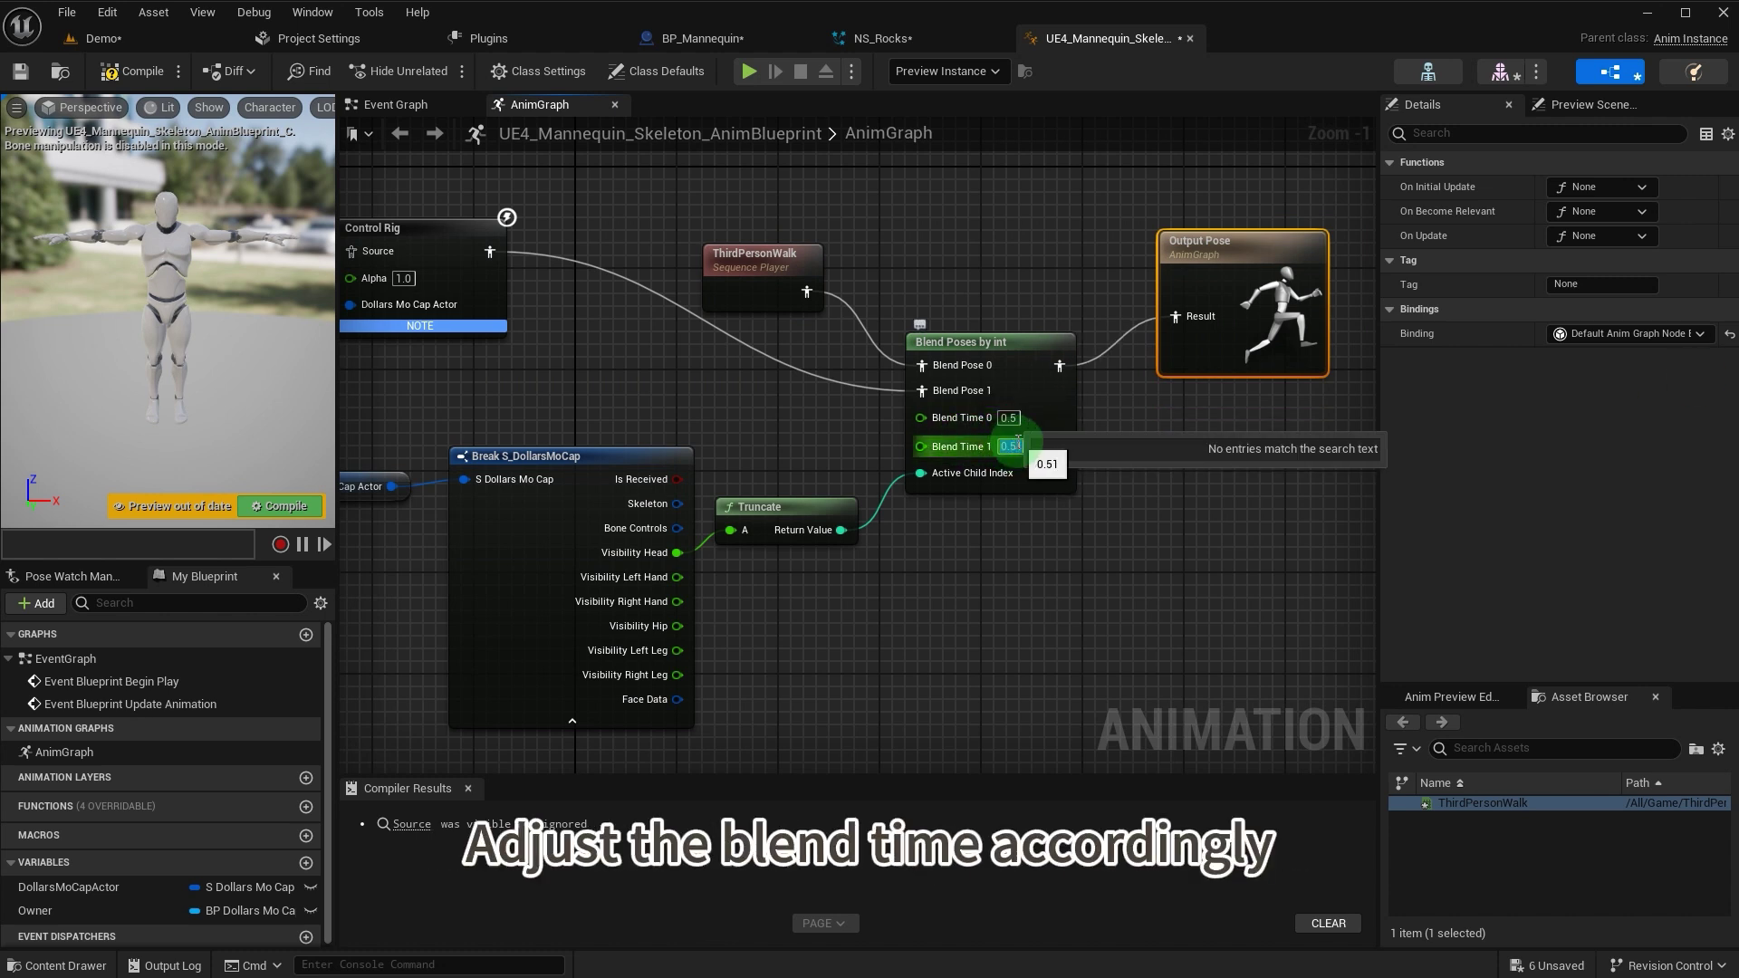
pyautogui.write('0.51')
pyautogui.press('Return')
# - Compile the mannequin's animation blueprint
pyautogui.click(147, 72)
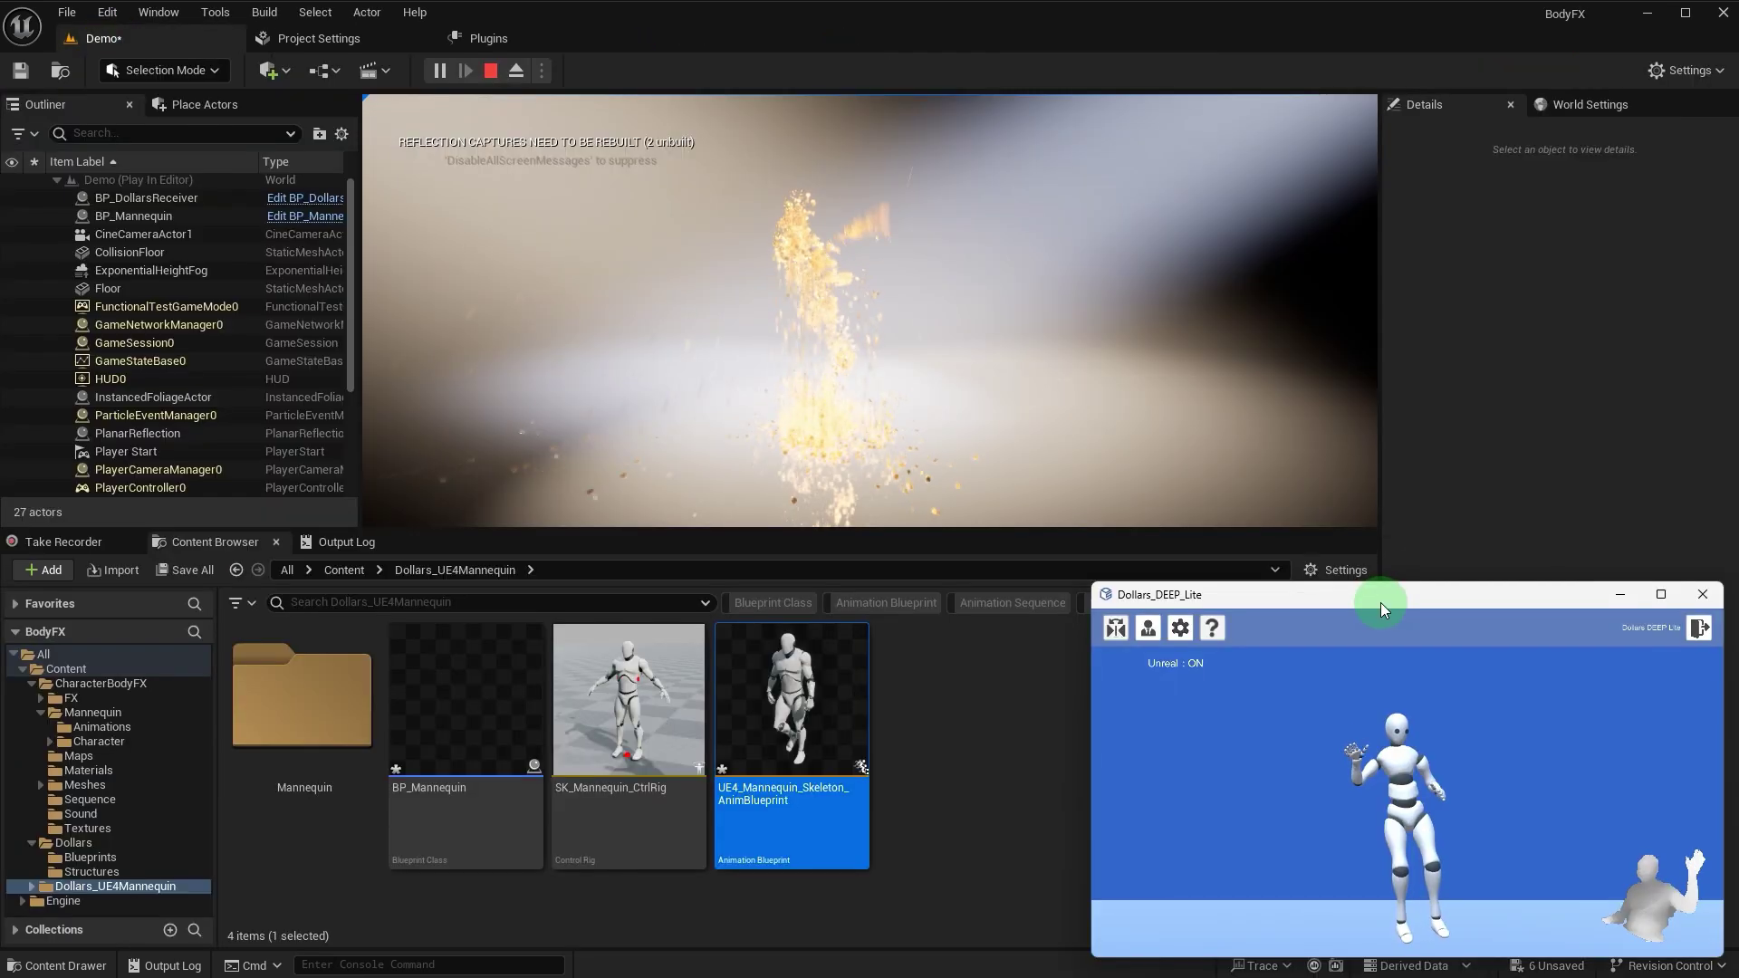